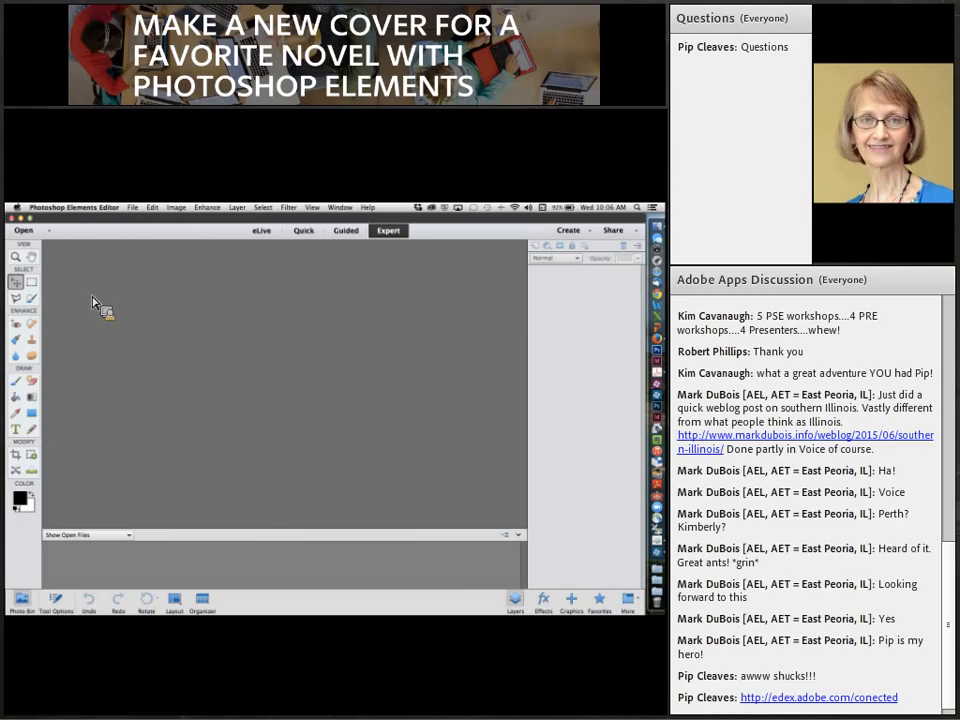
# - Open the recently edited file Start.psd
pyautogui.click(132, 207)
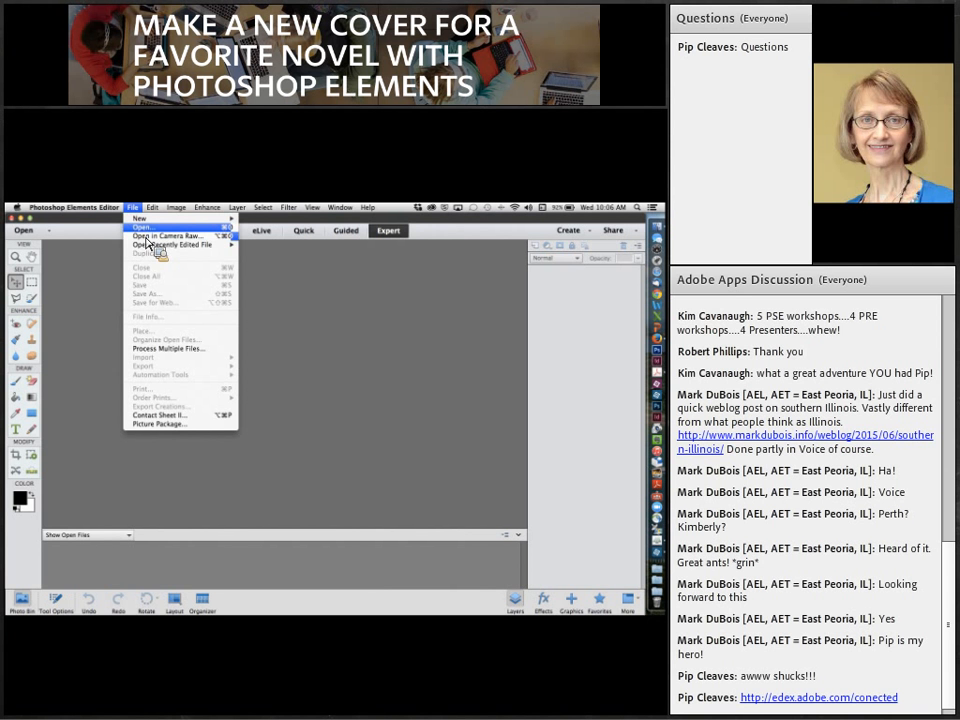
pyautogui.moveTo(155, 247)
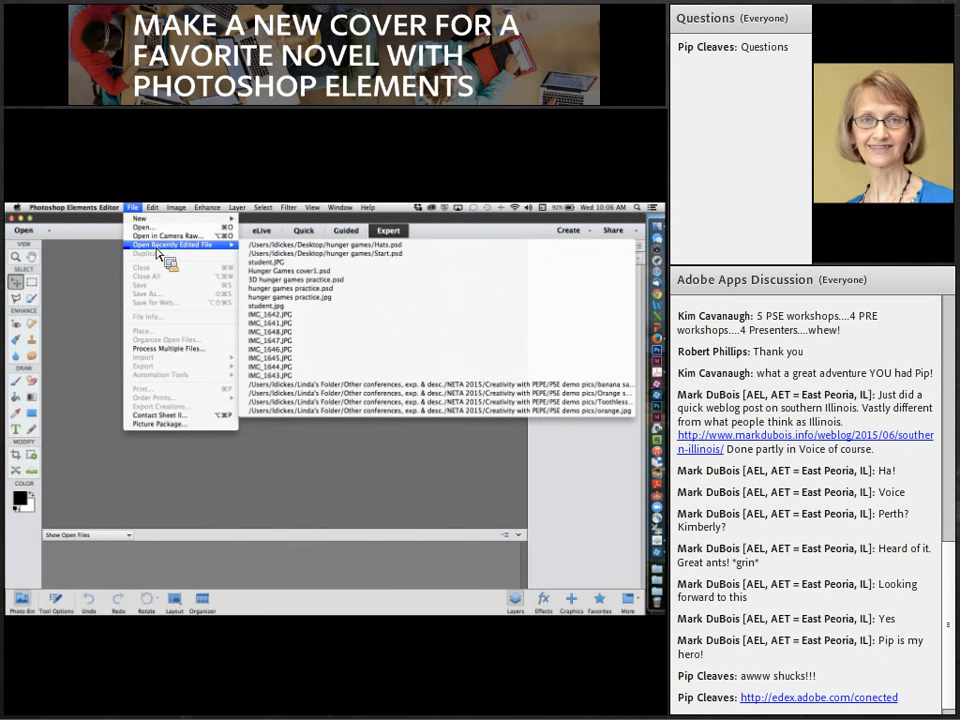
pyautogui.click(325, 253)
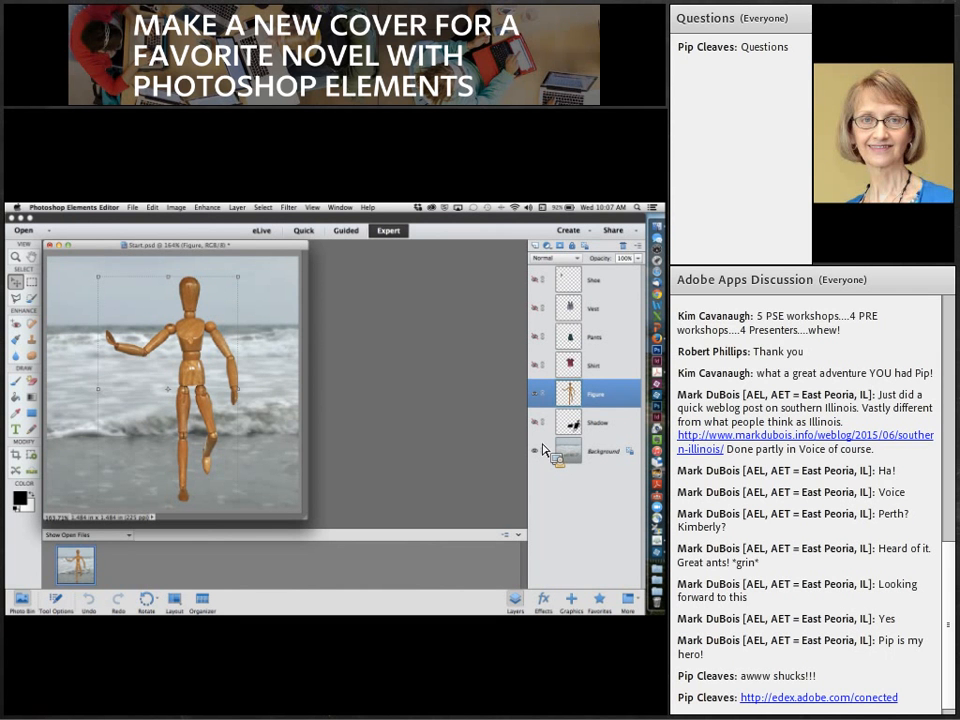
# - Make the Shadow, Shirt, Pants, Vest and Shoe layers visible
pyautogui.click(537, 424)
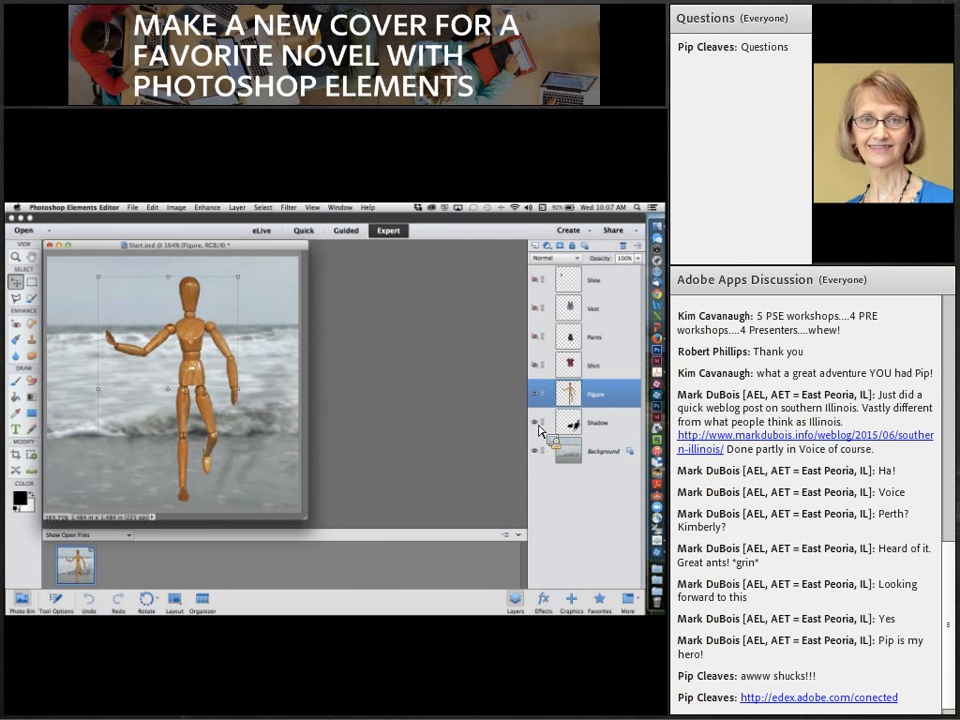
pyautogui.click(537, 366)
pyautogui.click(537, 338)
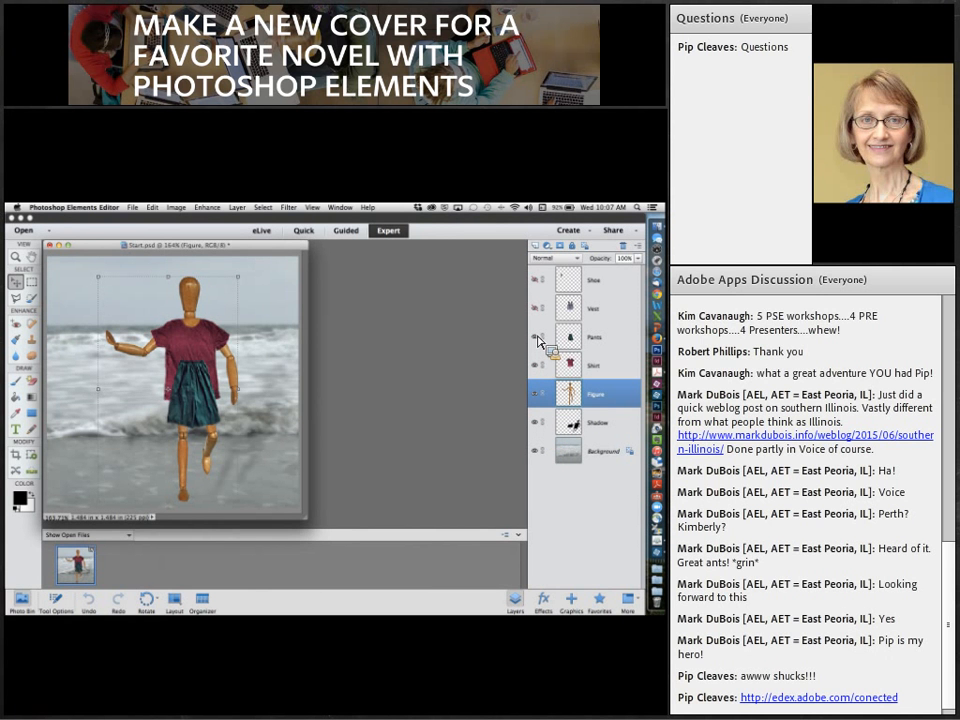
pyautogui.click(537, 309)
pyautogui.click(537, 281)
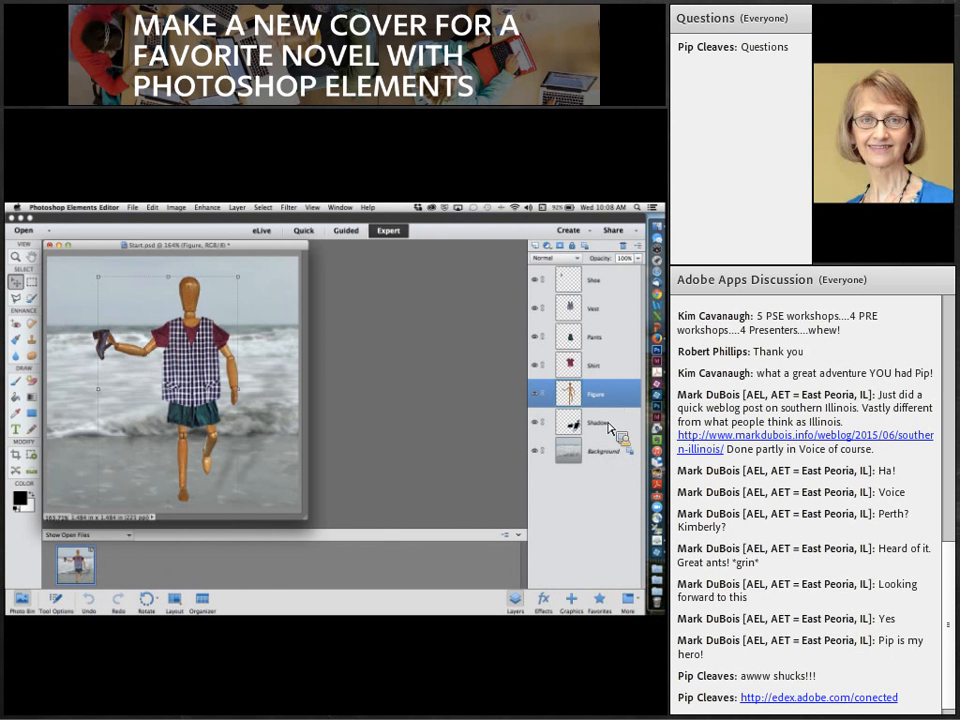
# - Hide the Vest layer and move the Shirt layer above the Pants layer
pyautogui.click(536, 309)
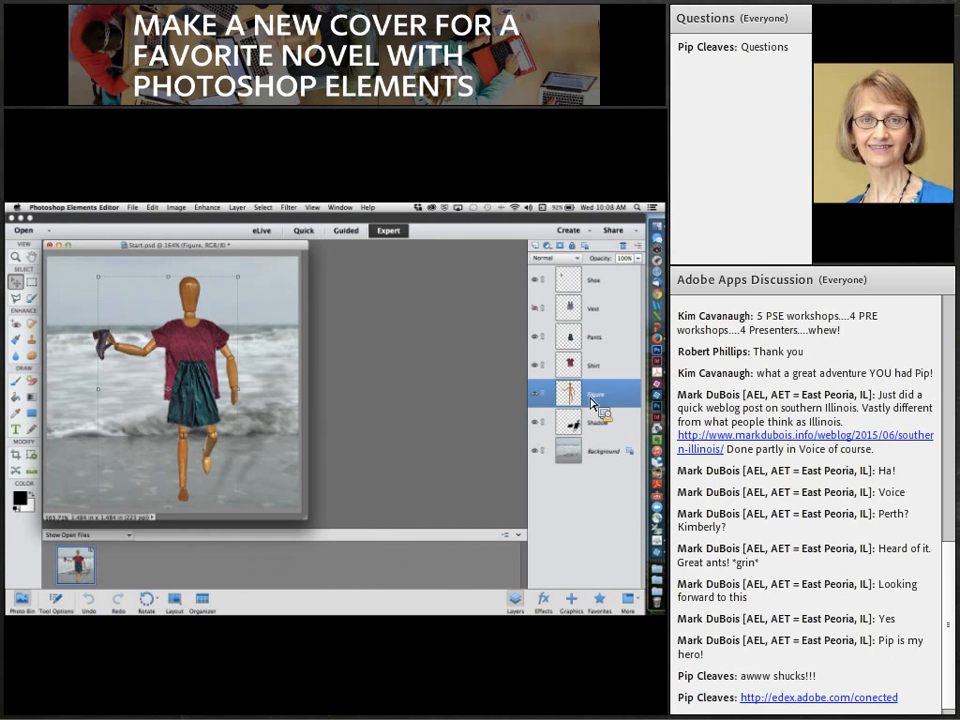
pyautogui.moveTo(592, 403); pyautogui.dragTo(600, 377)
pyautogui.click(597, 370)
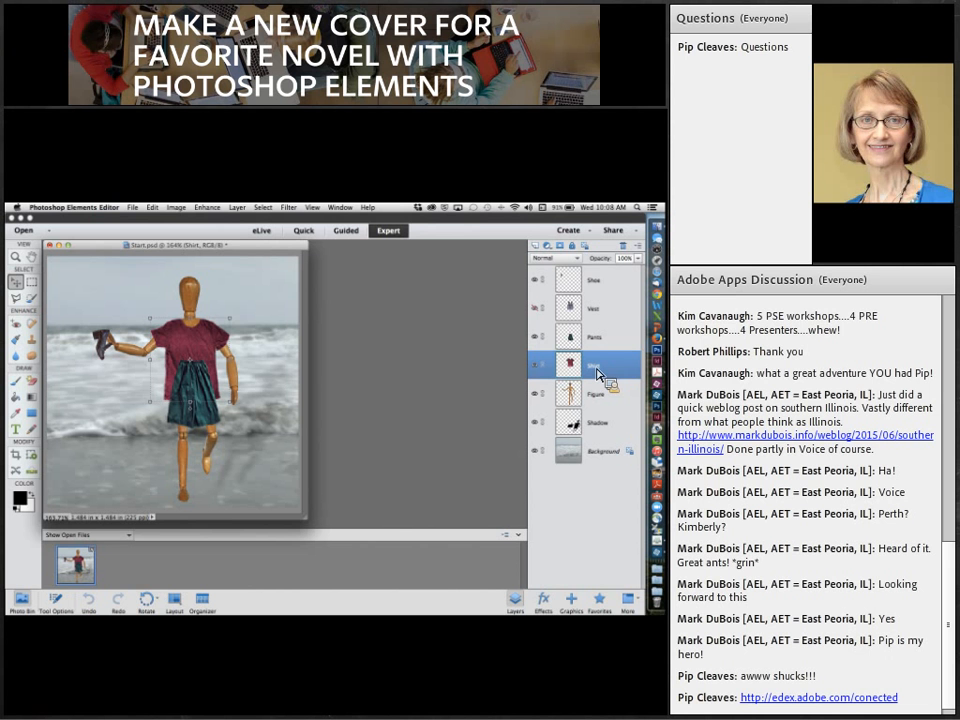
pyautogui.moveTo(597, 373); pyautogui.dragTo(597, 345)
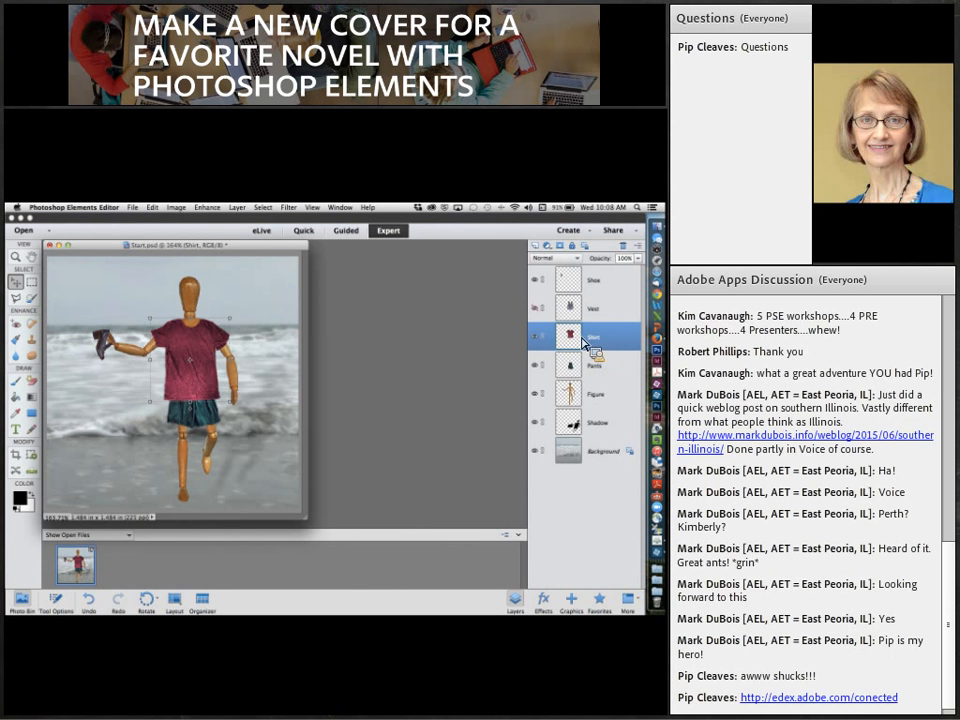
pyautogui.moveTo(585, 343); pyautogui.dragTo(585, 462)
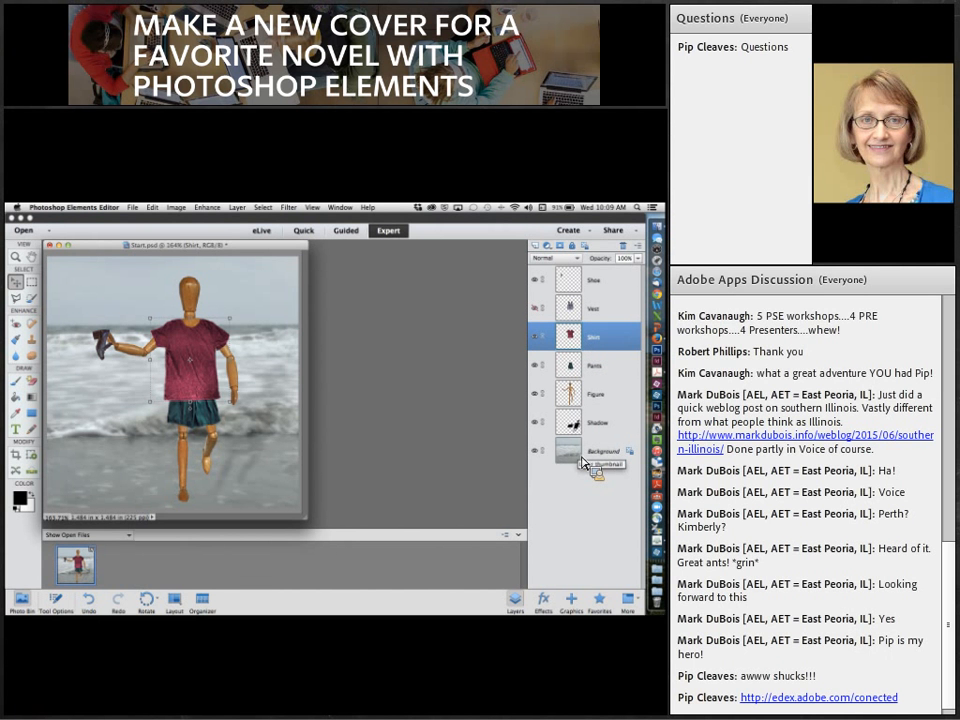
pyautogui.moveTo(582, 461); pyautogui.dragTo(583, 461)
pyautogui.moveTo(583, 461); pyautogui.dragTo(607, 348)
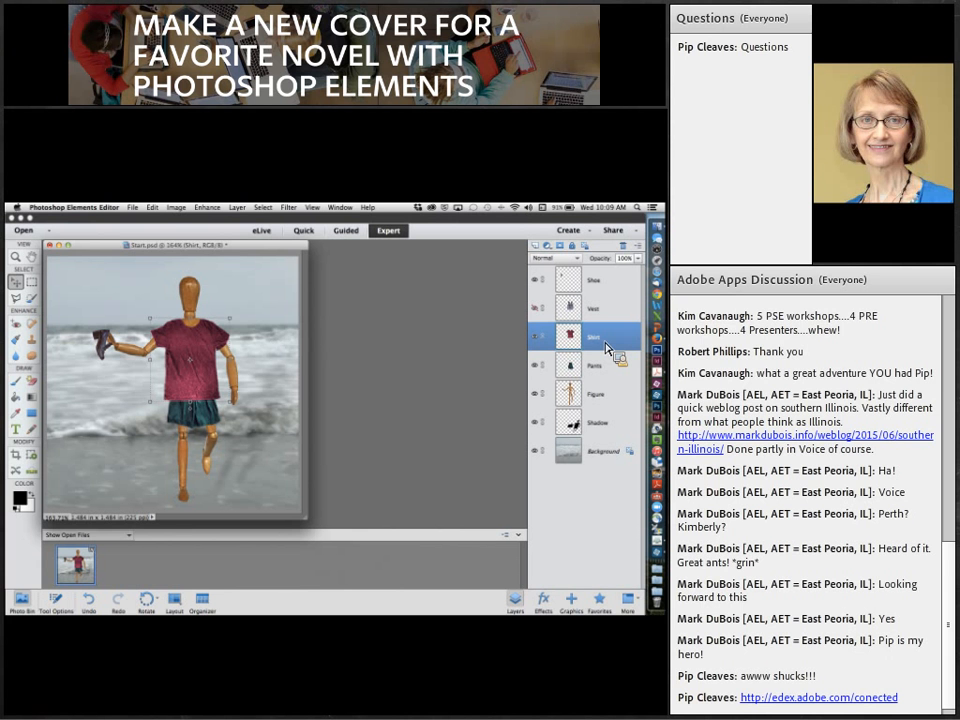
pyautogui.moveTo(607, 348); pyautogui.dragTo(602, 346)
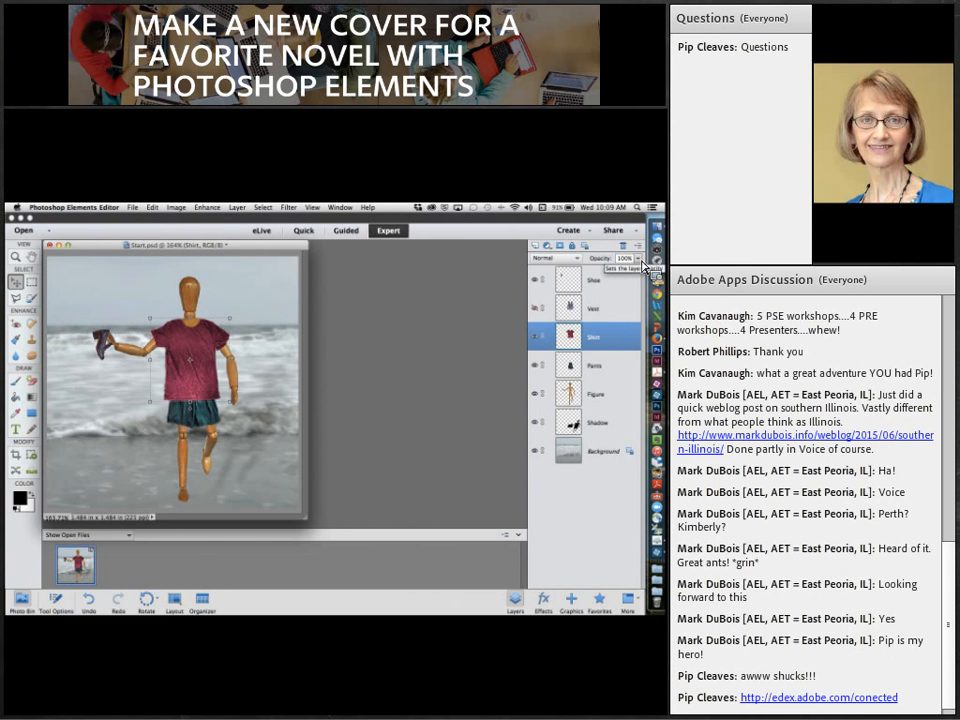
# - Lower the Shirt layer's opacity to 51% as a trial and bring it back up to 98%
pyautogui.click(641, 263)
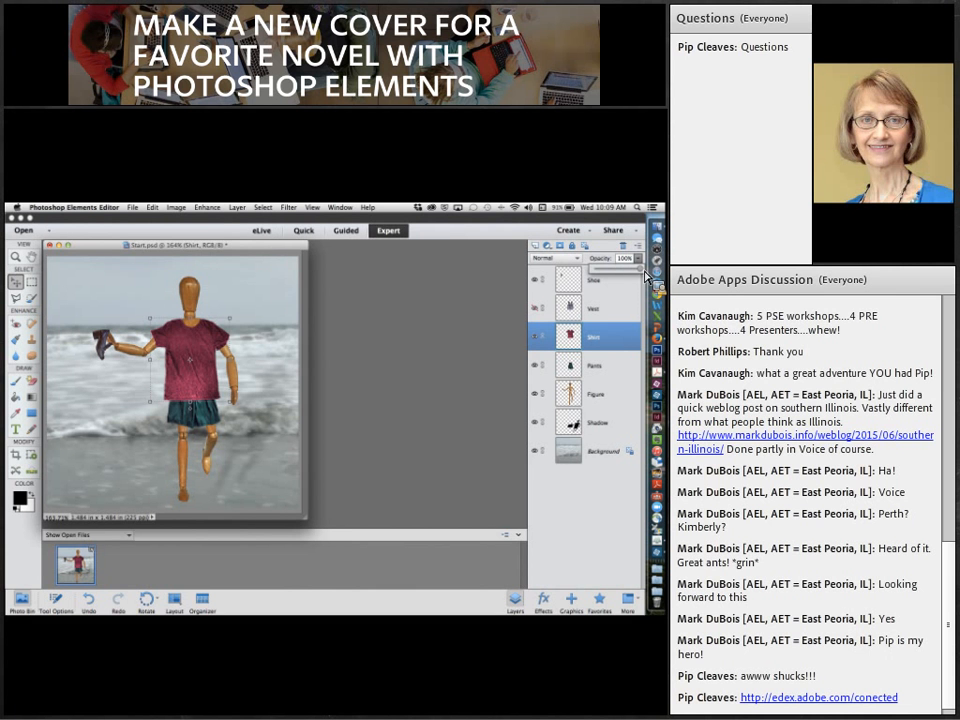
pyautogui.moveTo(640, 270); pyautogui.dragTo(623, 273)
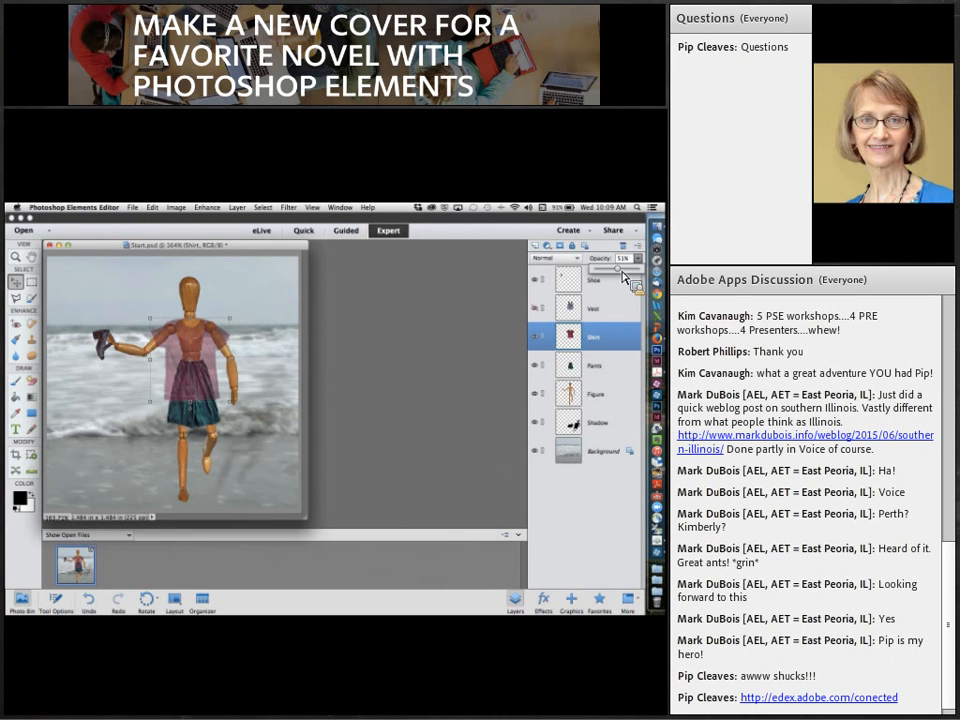
pyautogui.moveTo(622, 271); pyautogui.dragTo(634, 279)
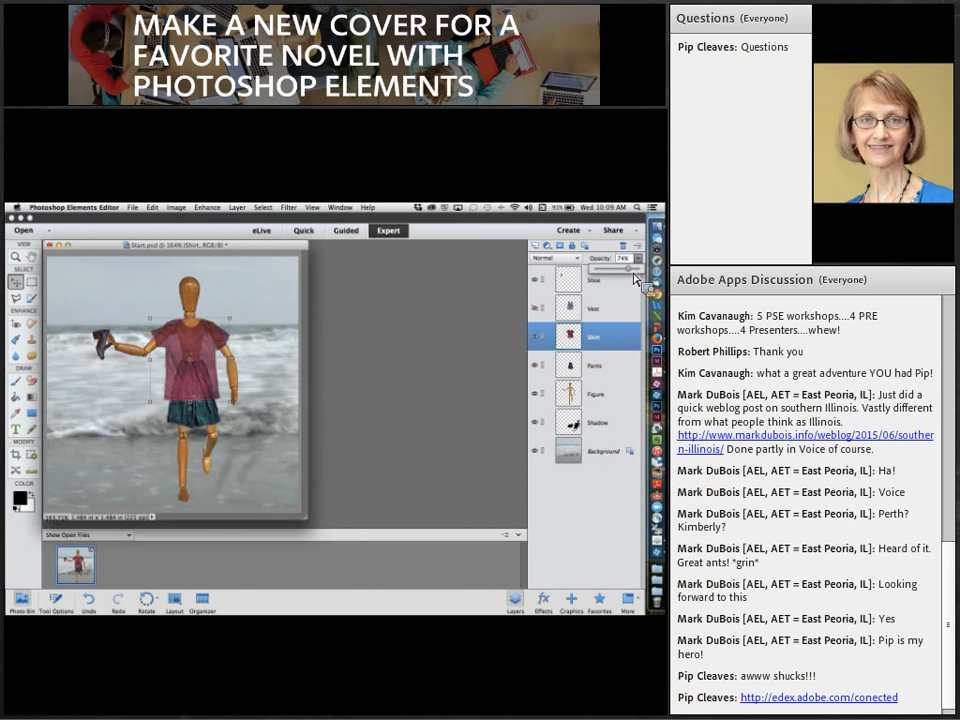
pyautogui.moveTo(634, 279); pyautogui.dragTo(632, 280)
pyautogui.moveTo(634, 276); pyautogui.dragTo(635, 276)
pyautogui.moveTo(634, 276); pyautogui.dragTo(645, 278)
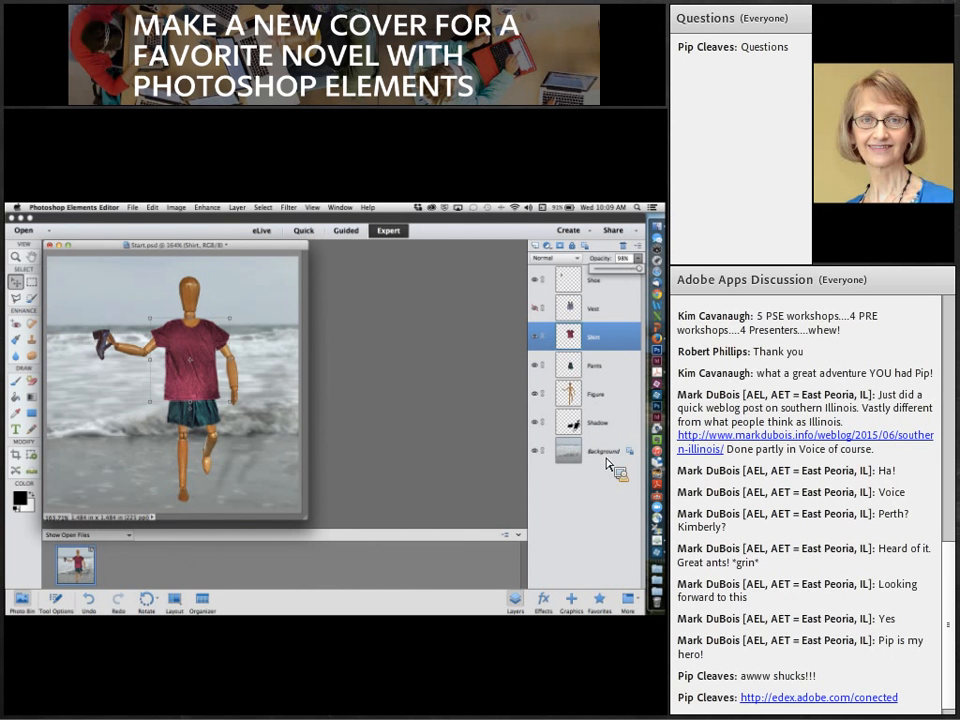
# - Open the recently edited file Hats.psd and place its window beside the figure image
pyautogui.click(132, 208)
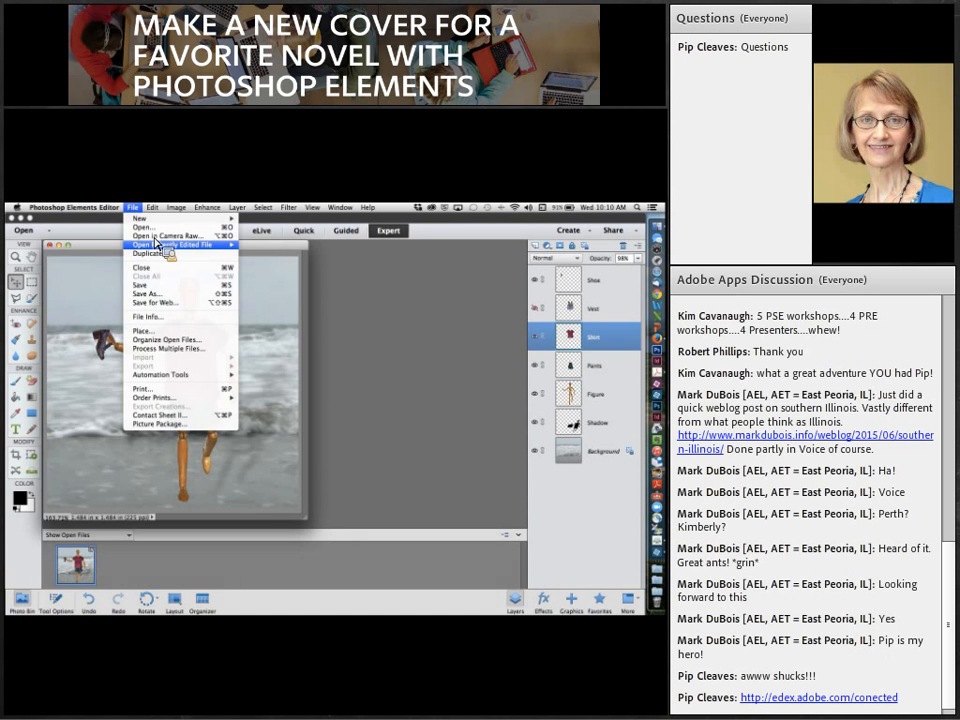
pyautogui.moveTo(157, 243)
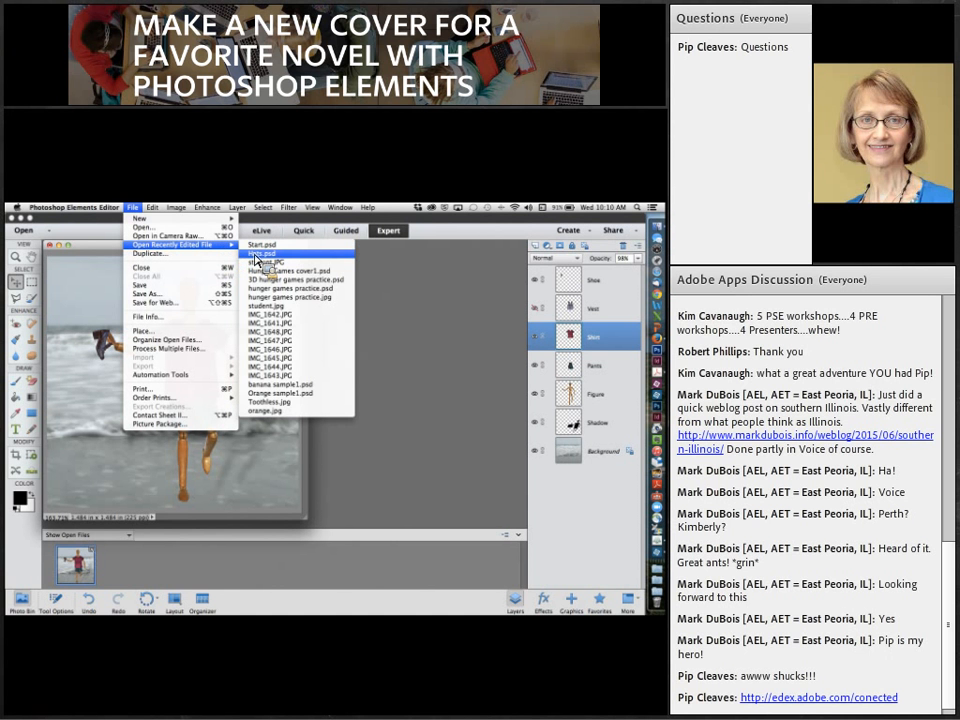
pyautogui.click(256, 256)
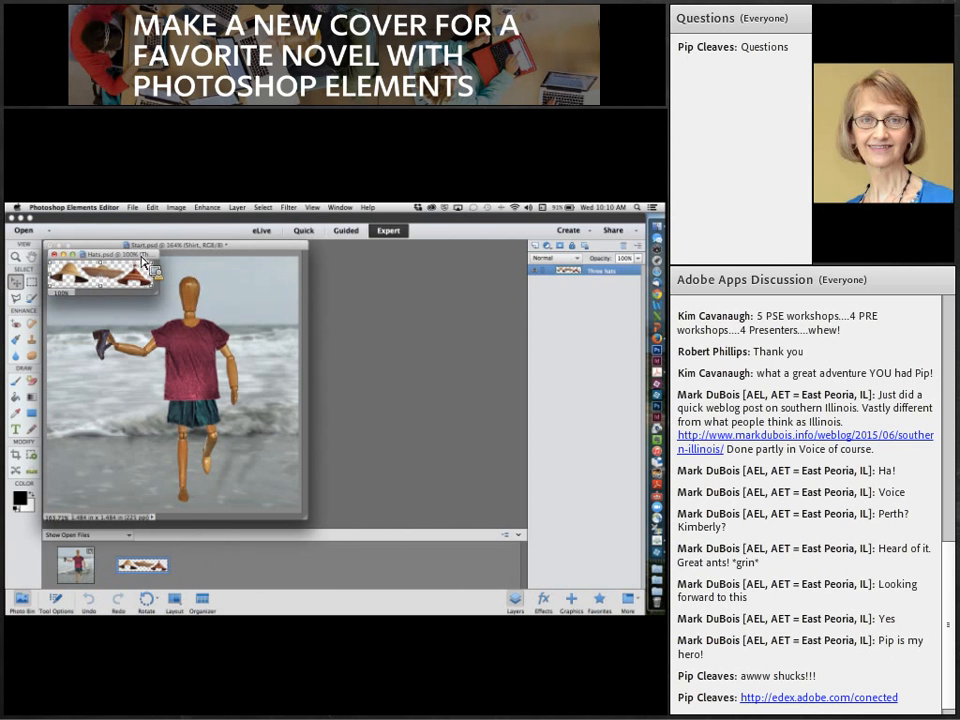
pyautogui.moveTo(143, 262); pyautogui.dragTo(421, 297)
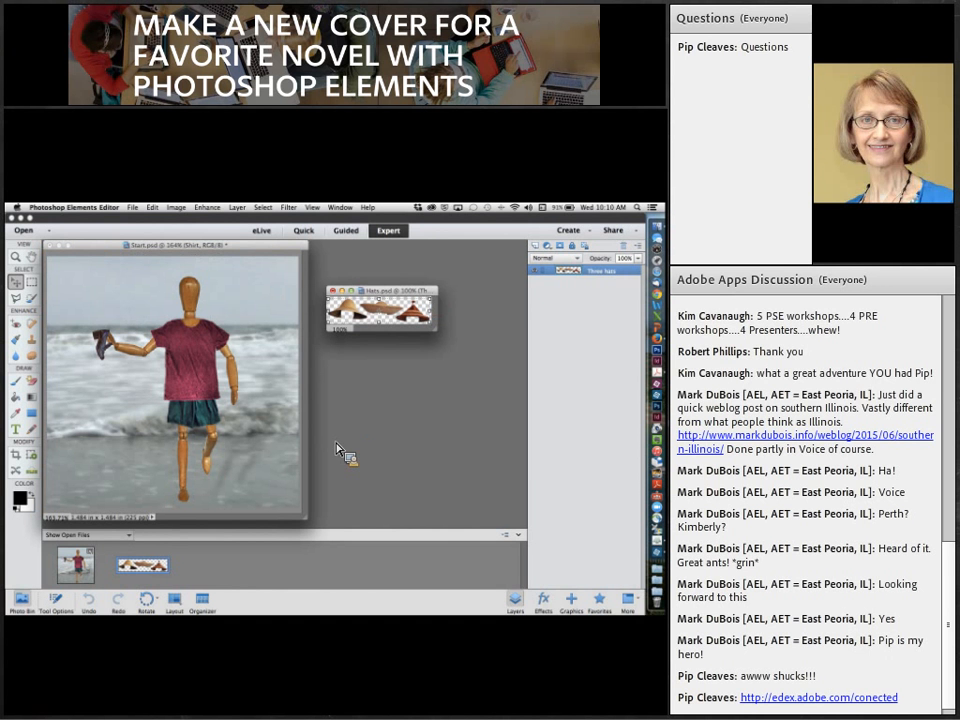
# - Dock the open images in the Default layout and return them to floating windows side by side
pyautogui.moveTo(337, 449); pyautogui.dragTo(315, 520)
pyautogui.moveTo(315, 520); pyautogui.dragTo(223, 613)
pyautogui.moveTo(223, 613); pyautogui.dragTo(180, 603)
pyautogui.click(176, 600)
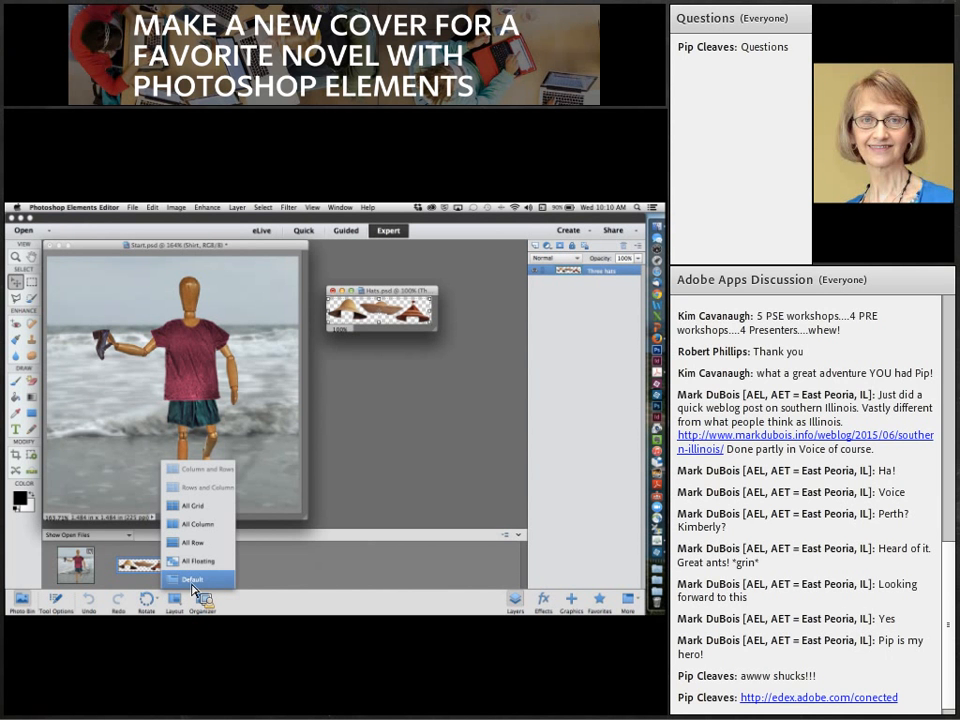
pyautogui.click(193, 580)
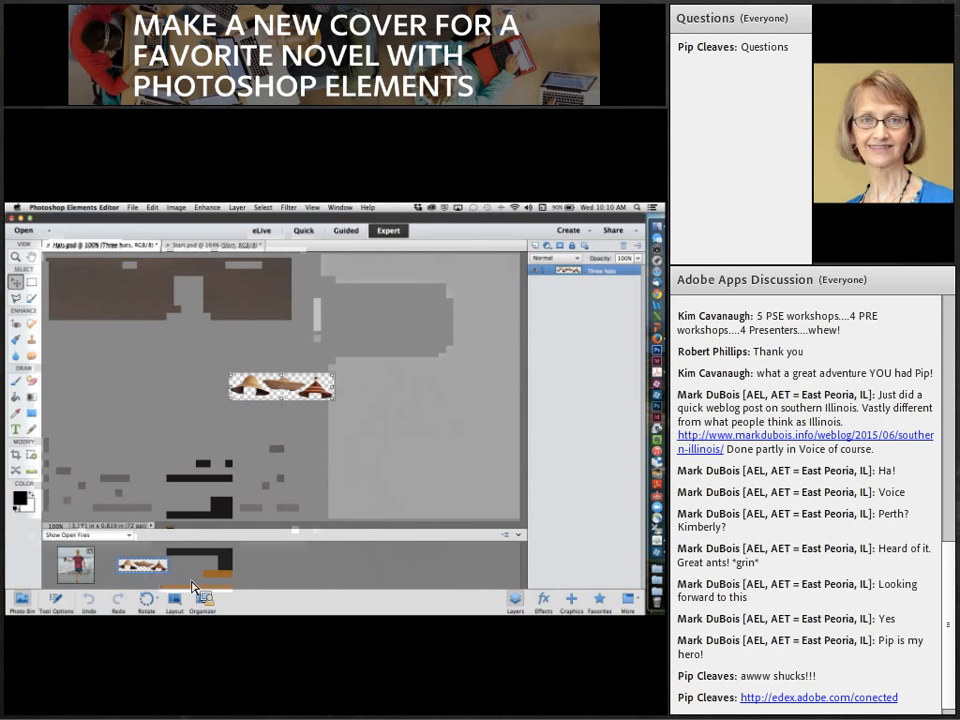
pyautogui.click(198, 245)
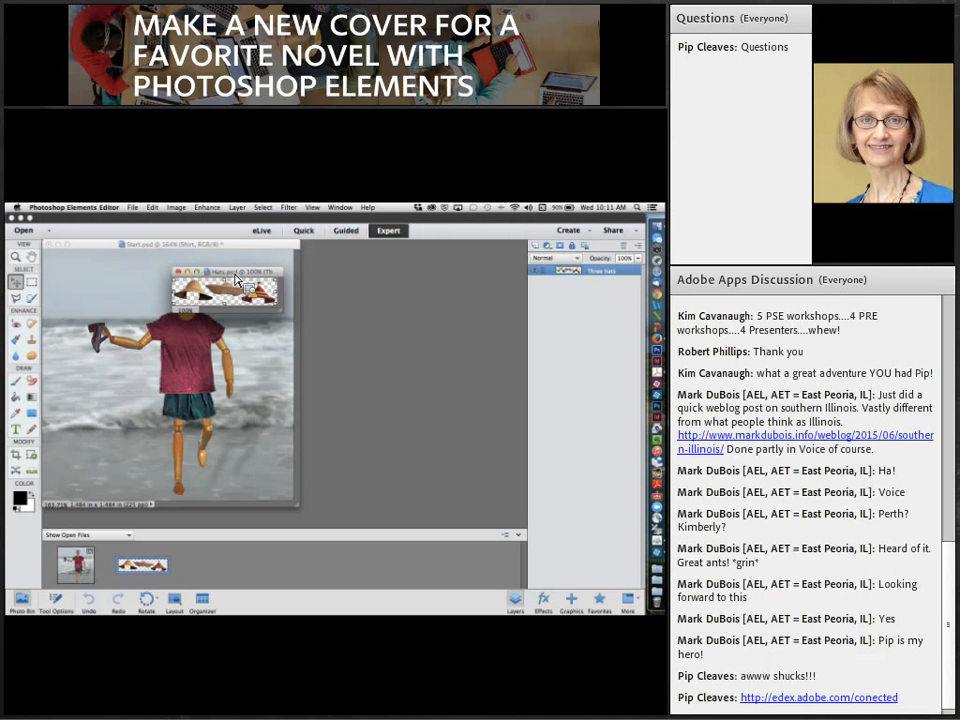
pyautogui.moveTo(237, 280); pyautogui.dragTo(391, 313)
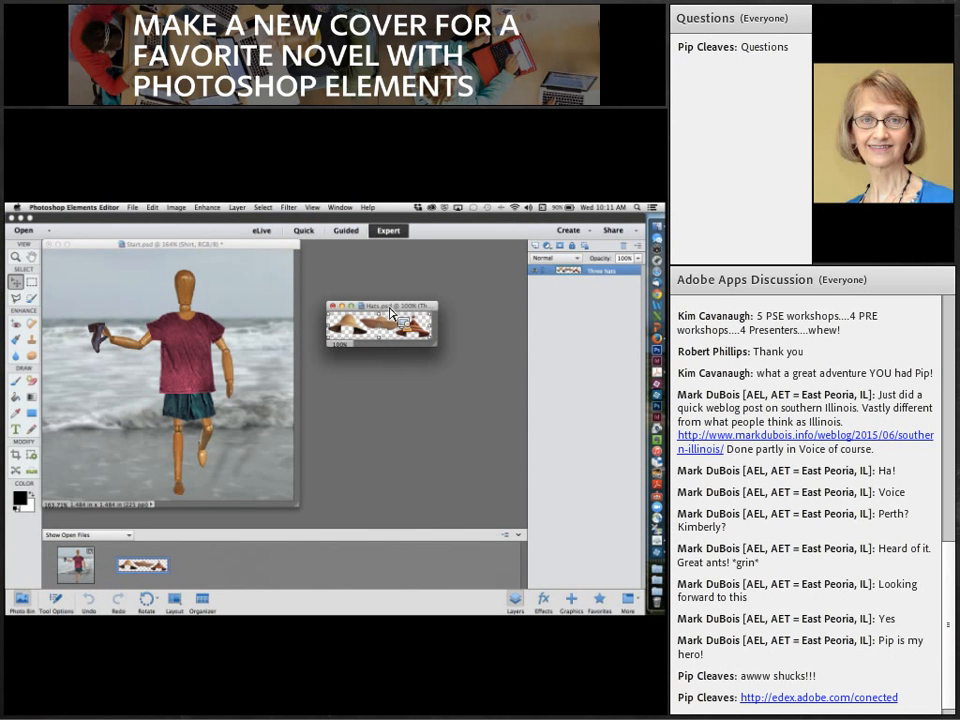
# - Activate the Start.psd and Hats.psd windows in turn to examine which layers each file contains
pyautogui.moveTo(391, 313); pyautogui.dragTo(604, 281)
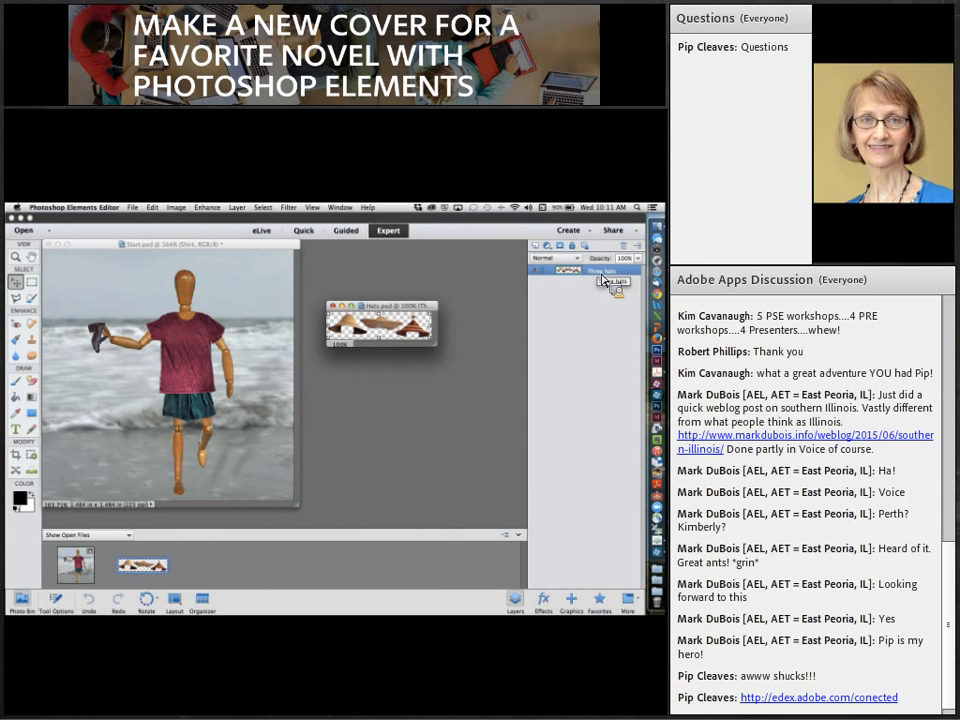
pyautogui.moveTo(604, 281); pyautogui.dragTo(287, 285)
pyautogui.moveTo(287, 285); pyautogui.dragTo(248, 253)
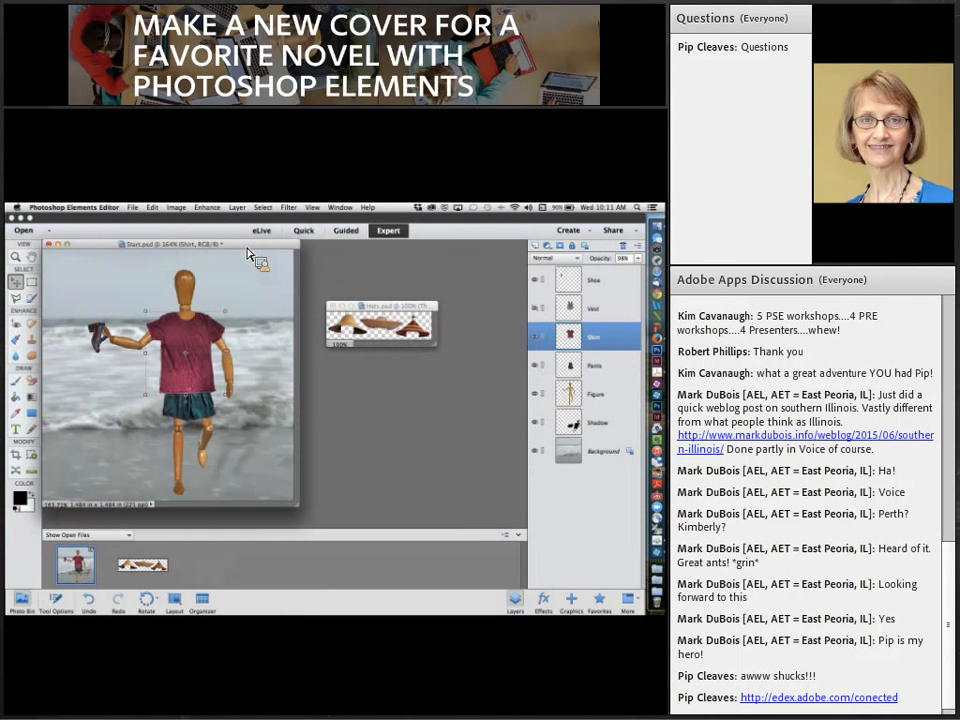
pyautogui.moveTo(248, 253); pyautogui.dragTo(406, 313)
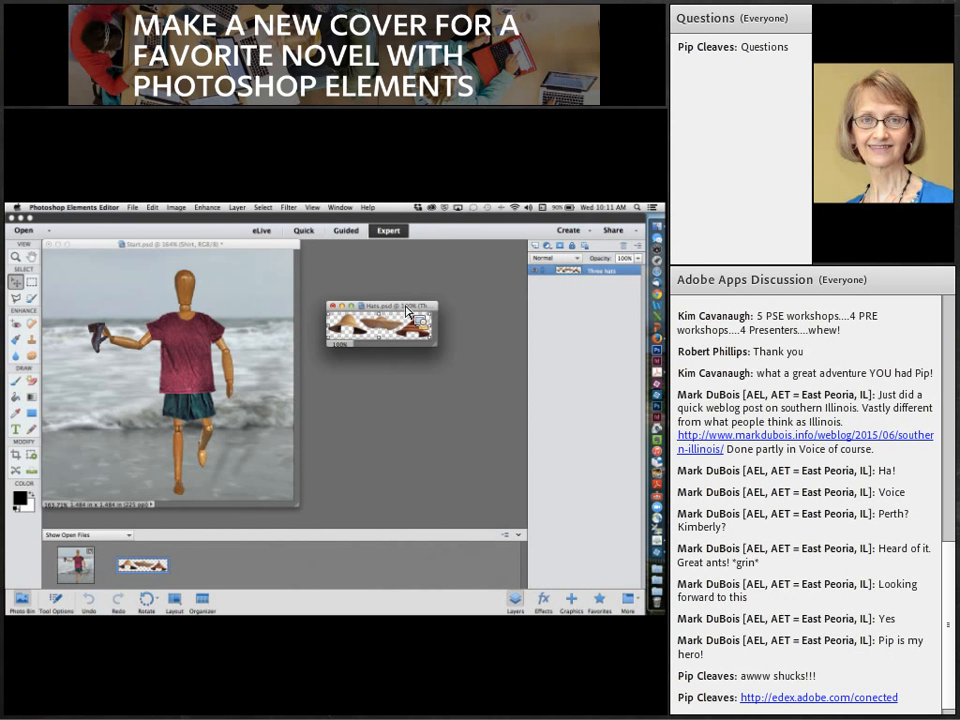
pyautogui.moveTo(406, 313); pyautogui.dragTo(198, 345)
pyautogui.moveTo(198, 345); pyautogui.dragTo(602, 280)
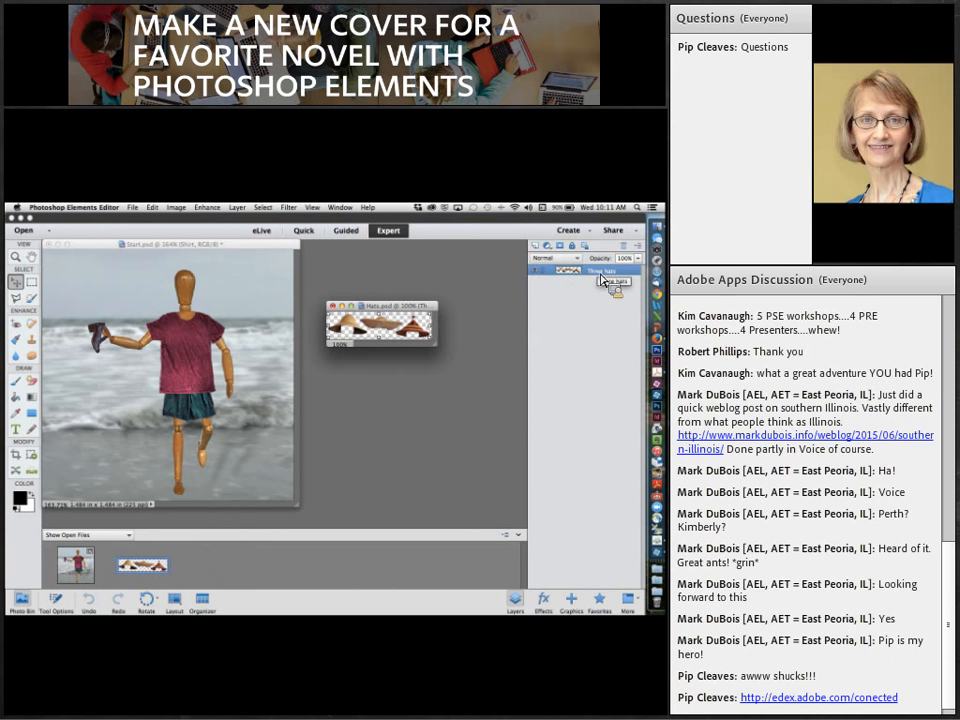
# - Copy the Three hats layer into Start.psd and move it so the middle hat sits on the figure's head
pyautogui.moveTo(602, 280); pyautogui.dragTo(598, 284)
pyautogui.moveTo(597, 277); pyautogui.dragTo(522, 283)
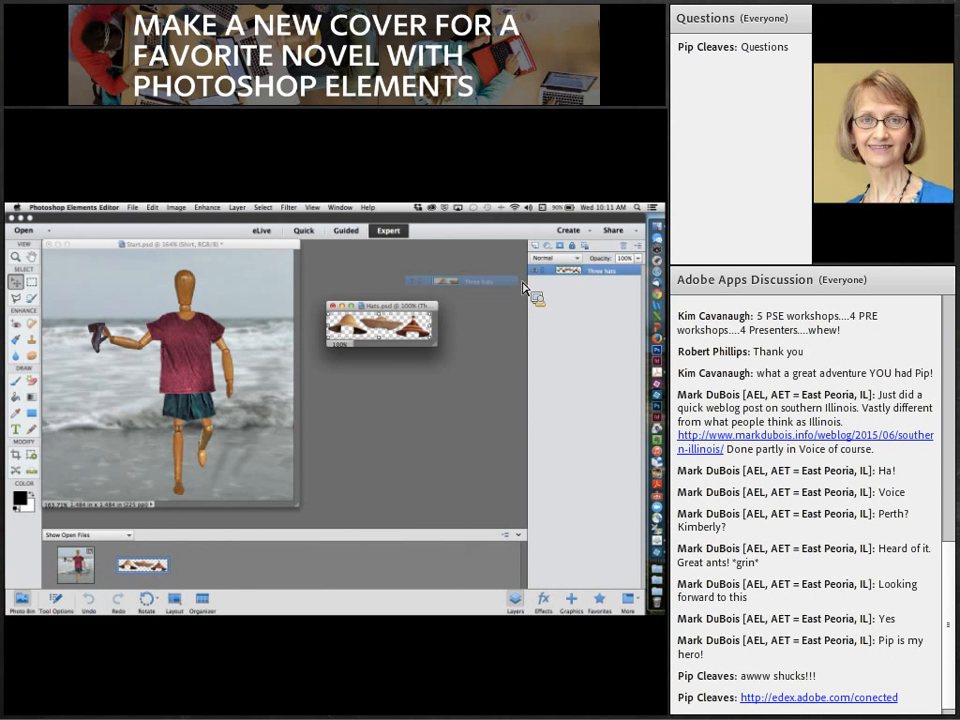
pyautogui.moveTo(522, 288); pyautogui.dragTo(257, 299)
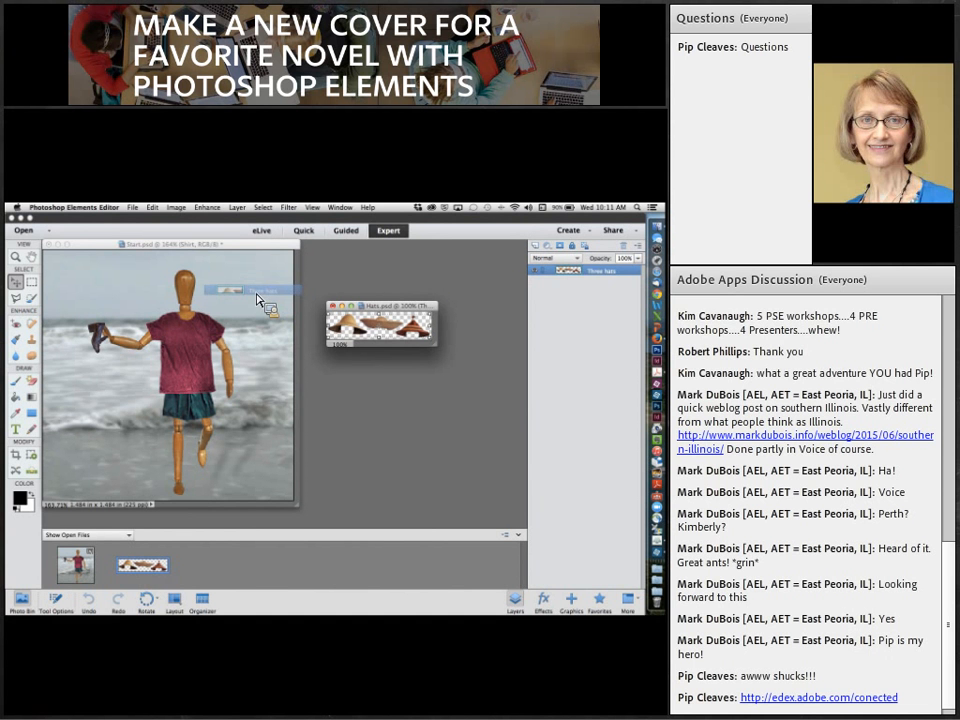
pyautogui.moveTo(257, 299); pyautogui.dragTo(245, 300)
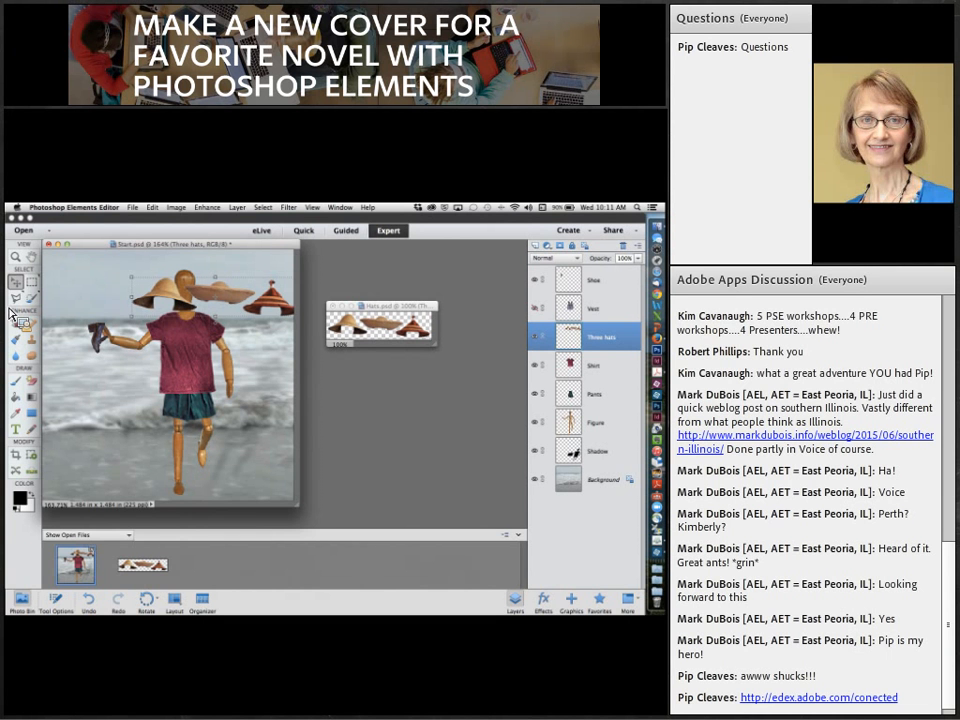
pyautogui.click(22, 284)
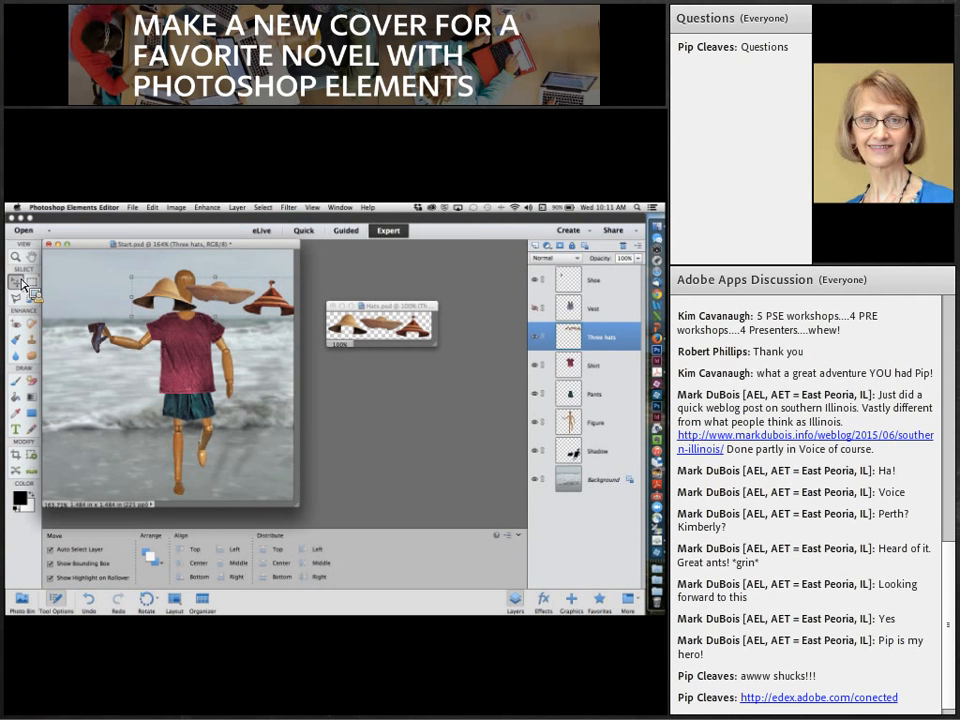
pyautogui.moveTo(208, 302); pyautogui.dragTo(170, 297)
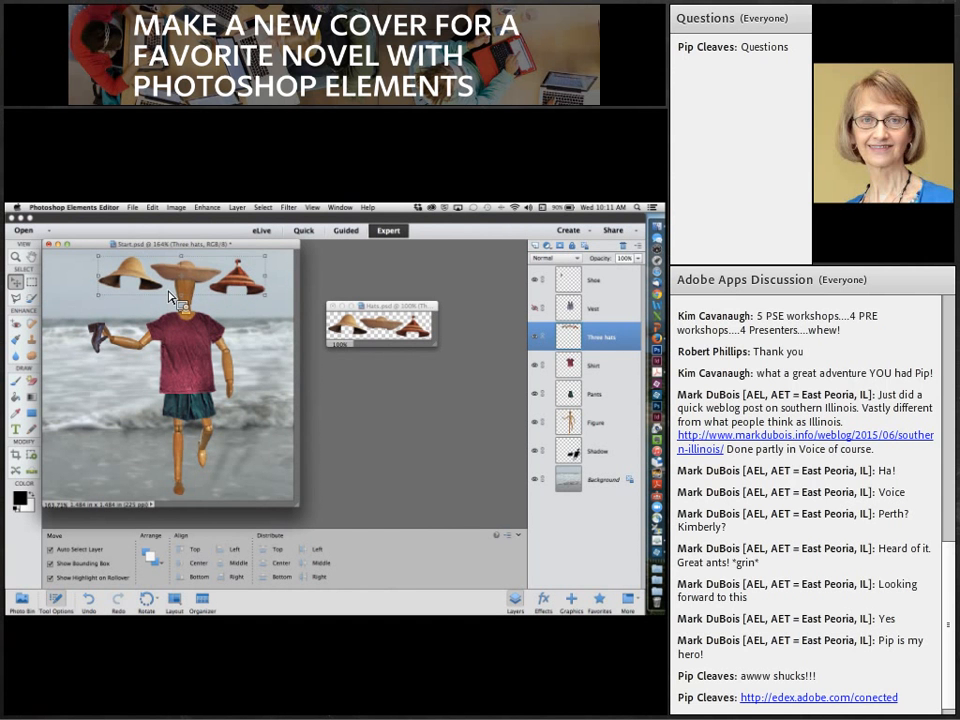
# - Choose the regular Eraser and set its brush size to 20 px for erasing on the Three hats layer
pyautogui.click(33, 382)
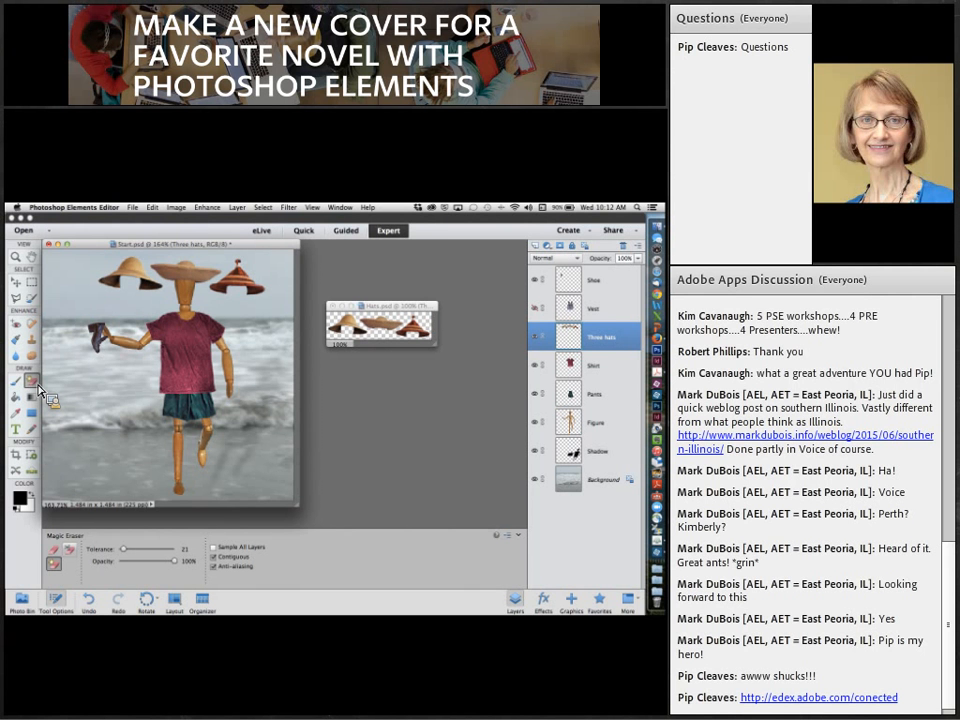
pyautogui.click(55, 550)
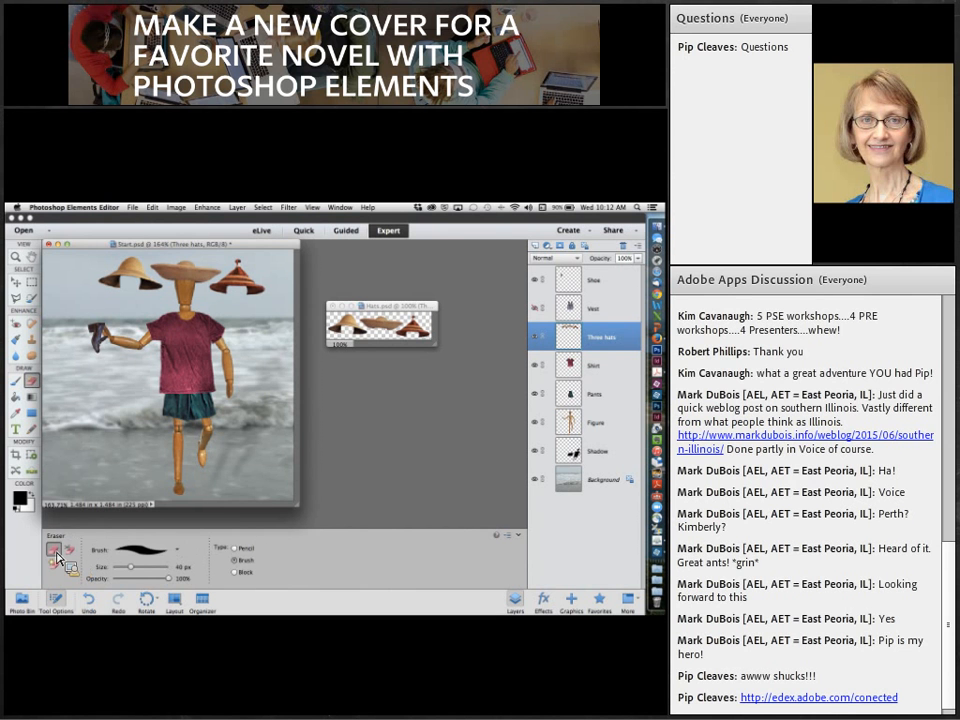
pyautogui.click(180, 553)
pyautogui.click(108, 563)
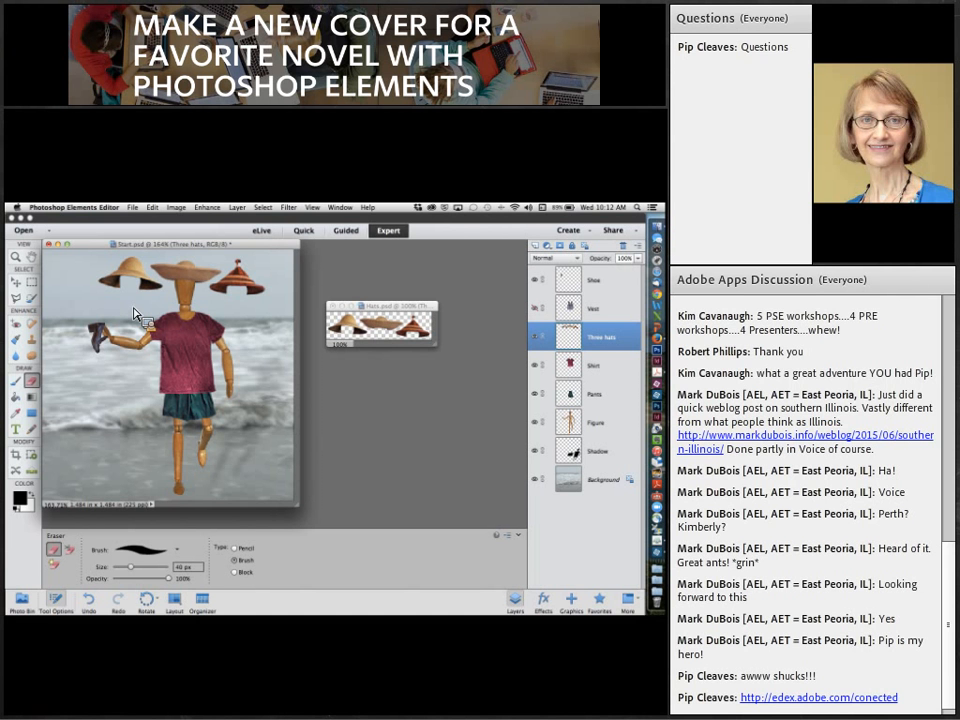
pyautogui.press('[')
pyautogui.press('[')
pyautogui.press('[')
pyautogui.press('[')
pyautogui.press('[')
pyautogui.press('[')
pyautogui.press('[')
pyautogui.press(']')
pyautogui.press(']')
pyautogui.press(']')
# - Erase the two outer hats from the Three hats layer, keeping the one on the figure's head
pyautogui.moveTo(135, 313)
pyautogui.mouseDown()
pyautogui.moveTo(120, 272)
pyautogui.moveTo(142, 280)
pyautogui.mouseUp()
pyautogui.moveTo(141, 279); pyautogui.dragTo(126, 272)
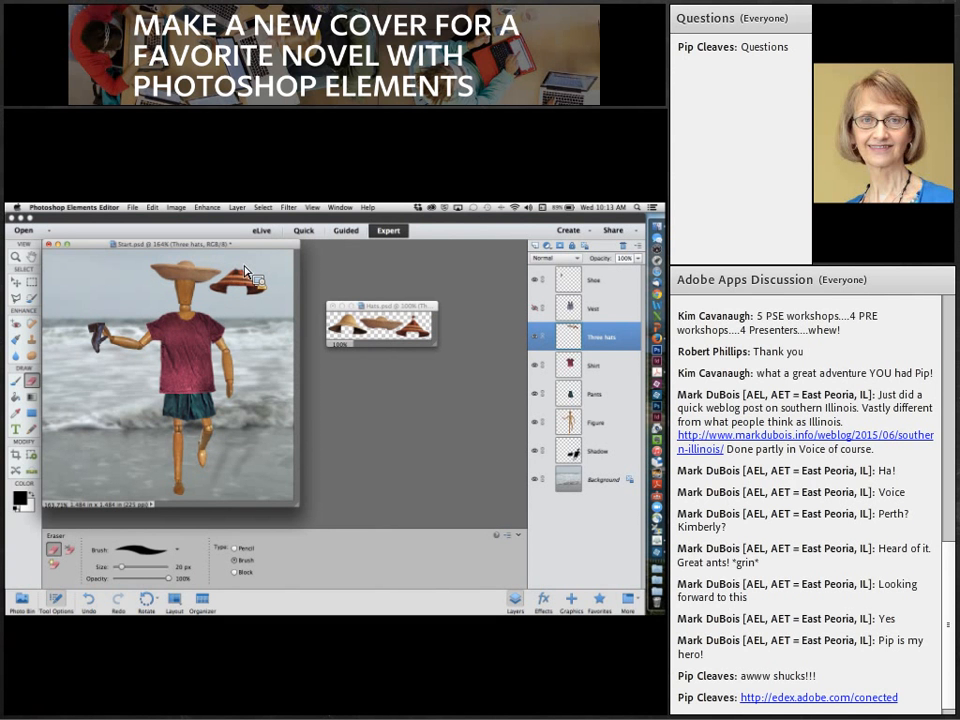
pyautogui.moveTo(245, 270); pyautogui.dragTo(256, 288)
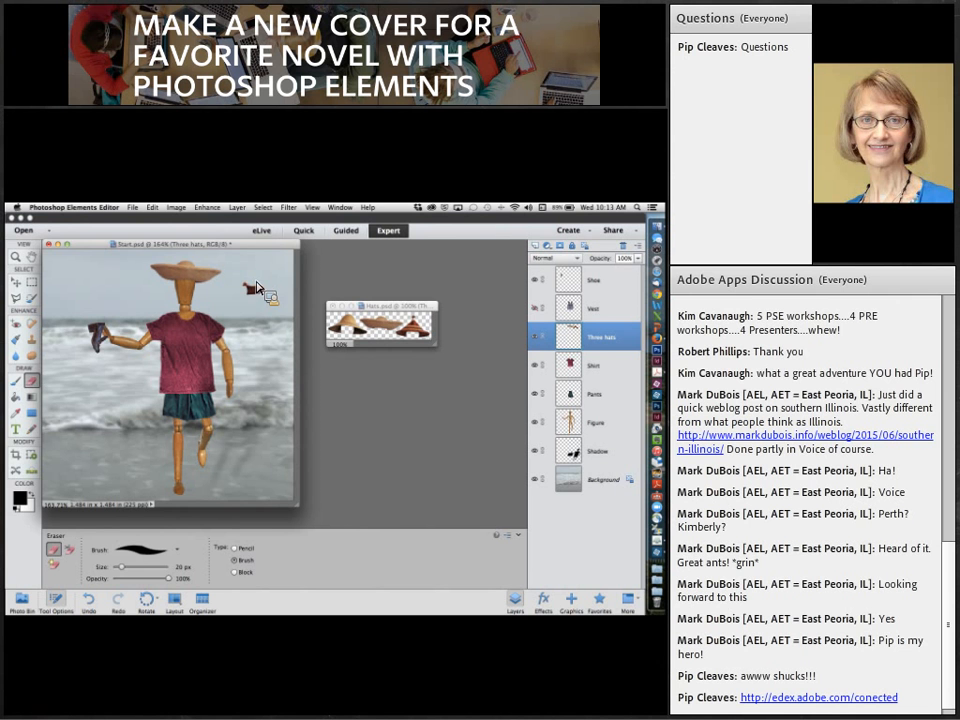
pyautogui.moveTo(256, 288); pyautogui.dragTo(246, 290)
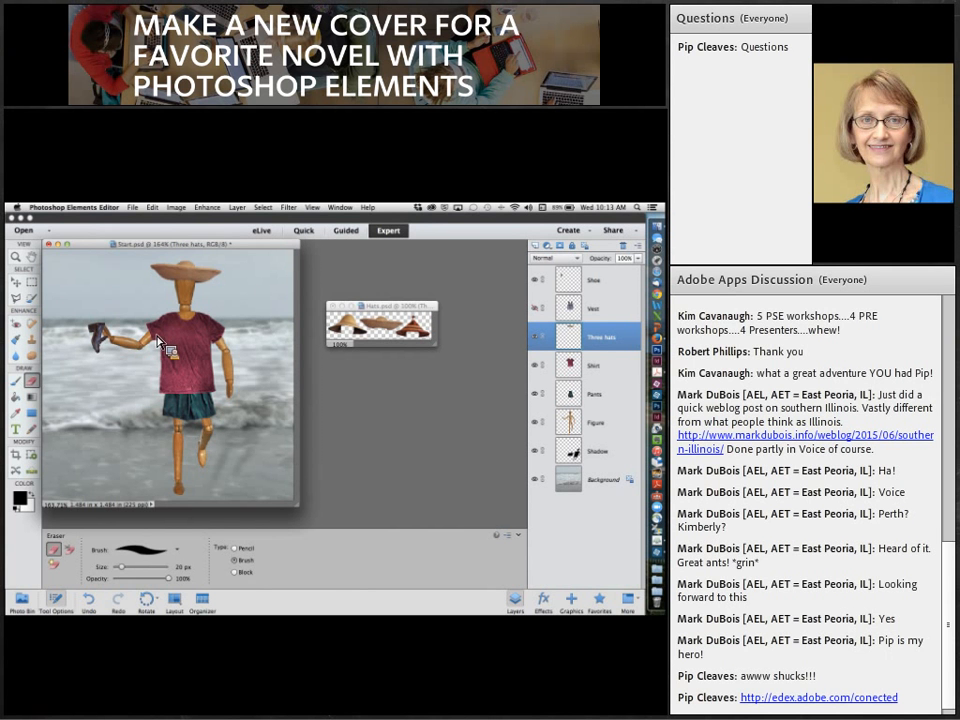
# - Add a new empty layer above Three hats and name it birds
pyautogui.click(541, 253)
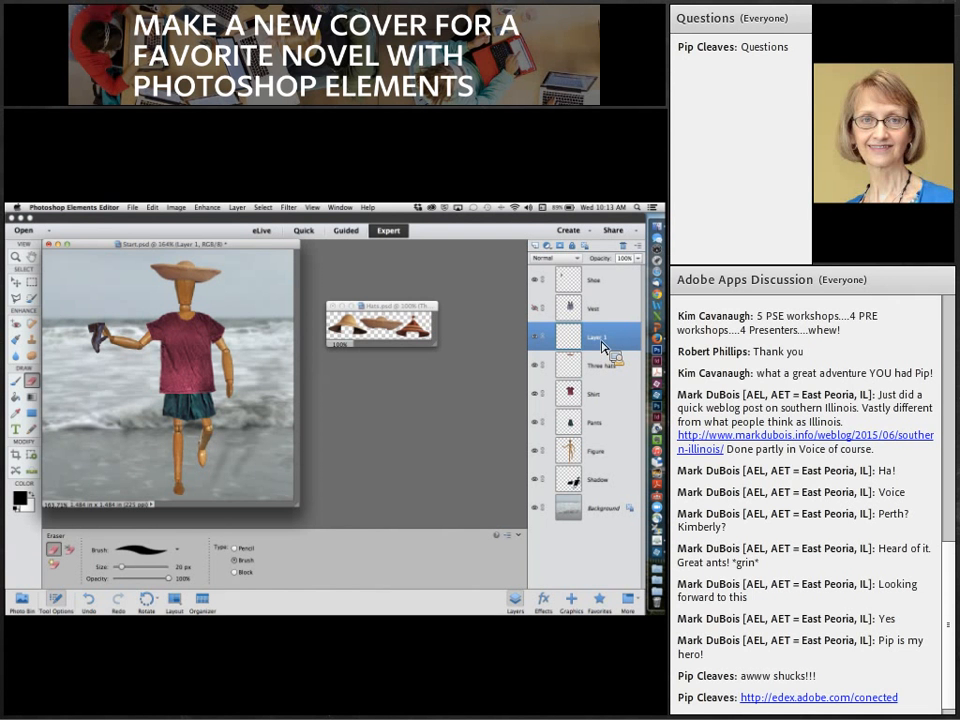
pyautogui.doubleClick(614, 346)
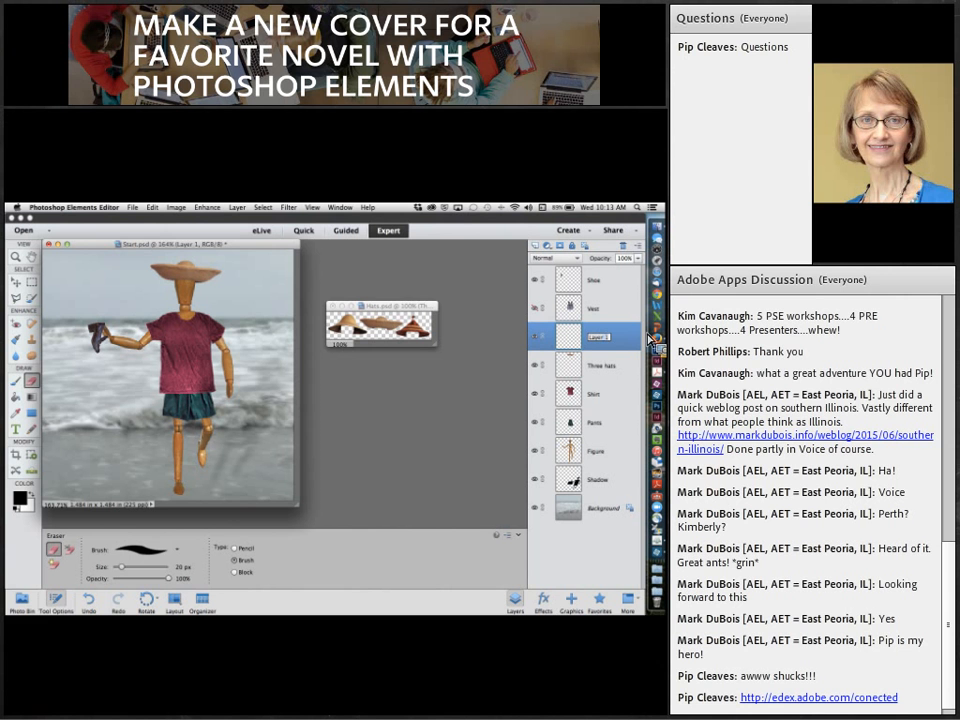
pyautogui.write('Hats')
pyautogui.press('Return')
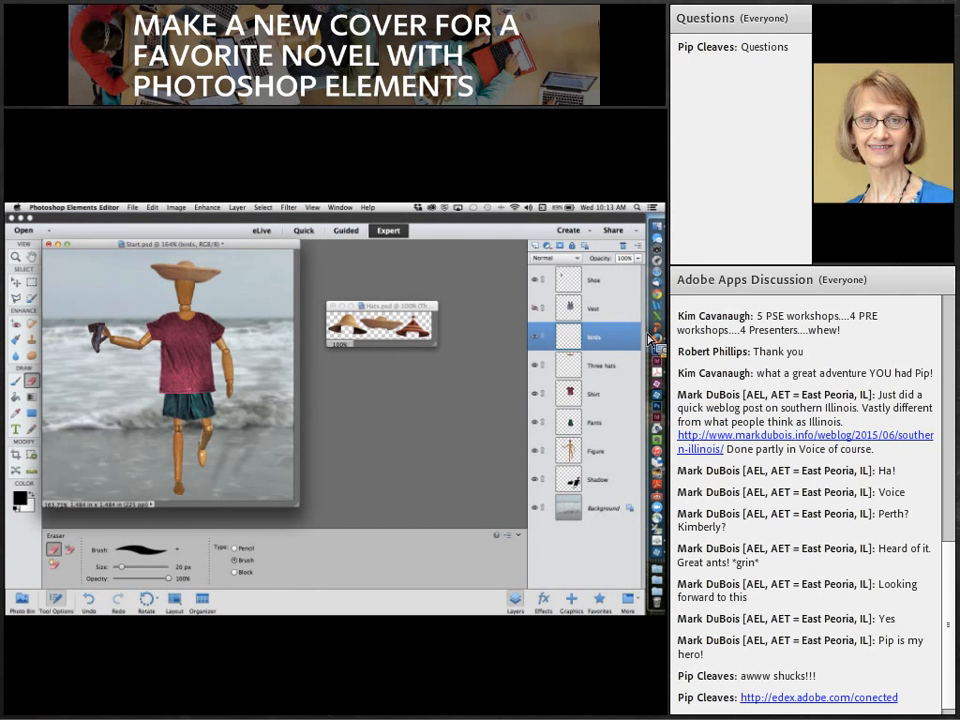
# - Set up the Brush tool with the 5 px preset from Default Brushes and reduce its size to 4 px
pyautogui.click(16, 382)
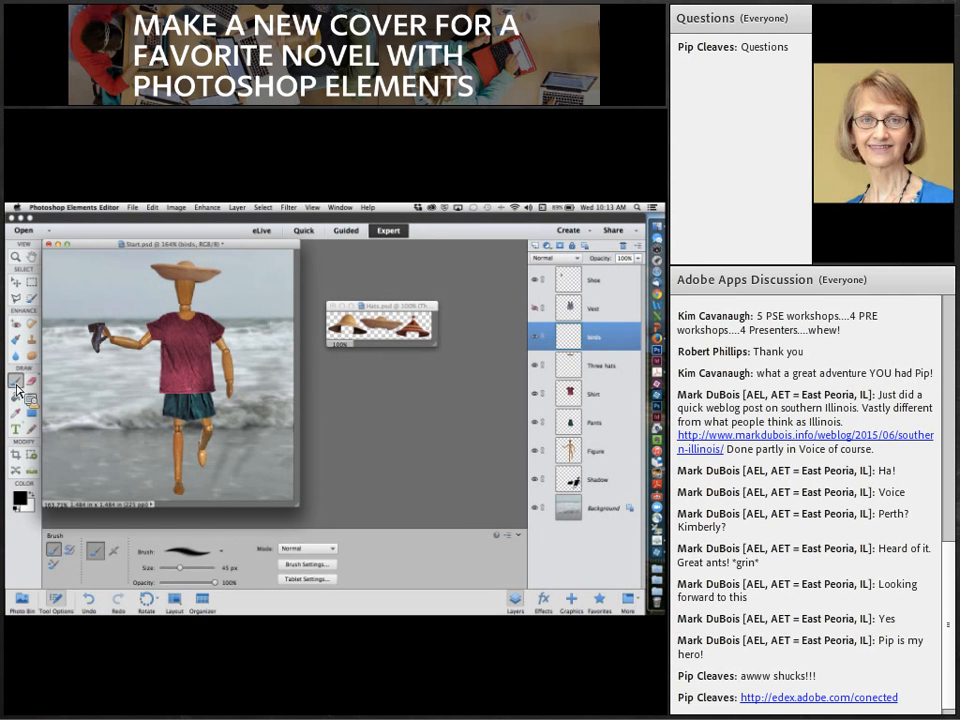
pyautogui.click(225, 556)
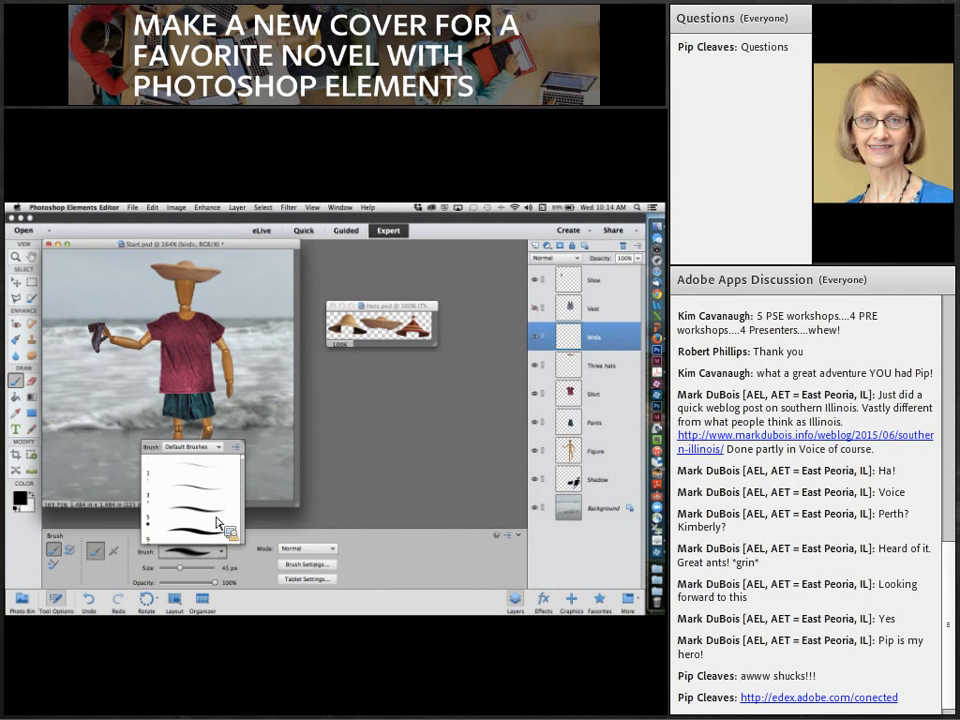
pyautogui.click(218, 520)
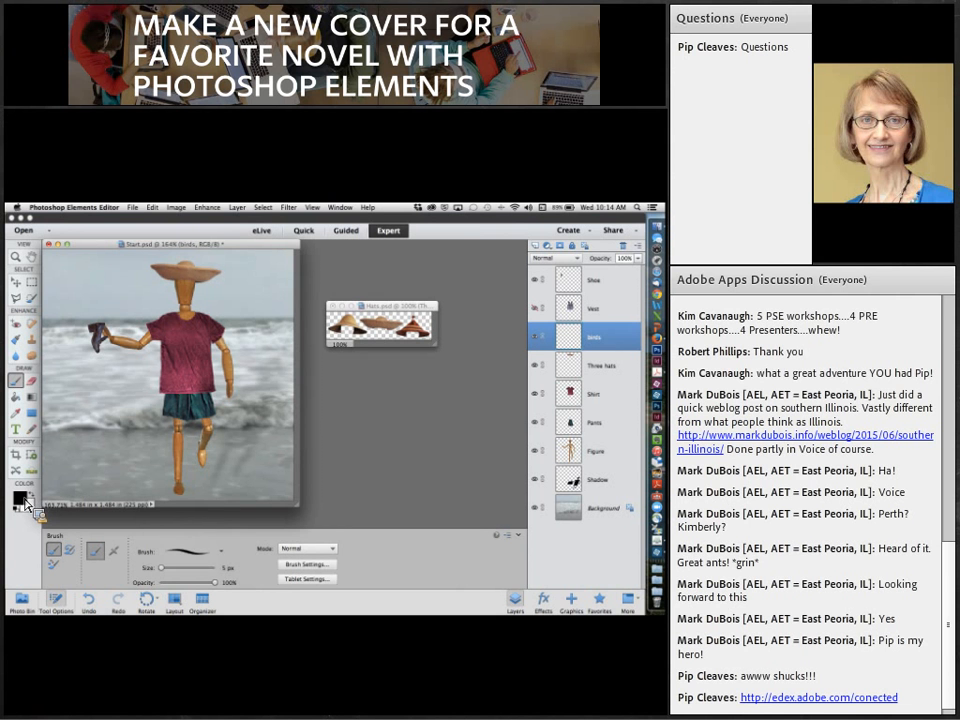
pyautogui.press('[')
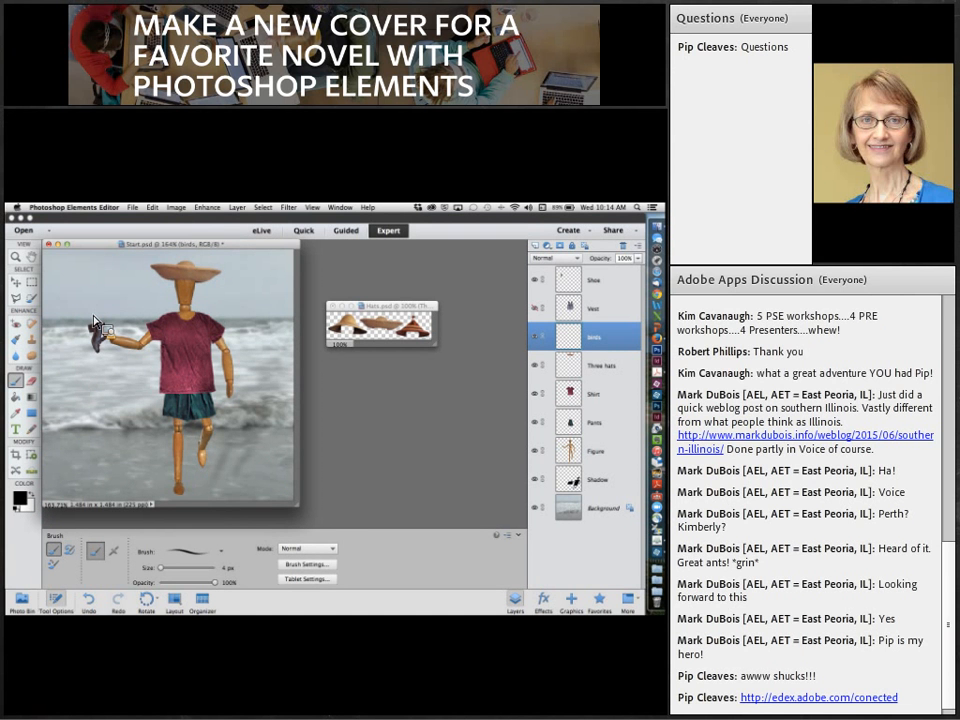
# - Paint several small black birds in the sky on both sides of the figure on the birds layer
pyautogui.moveTo(56, 296); pyautogui.dragTo(131, 284)
pyautogui.moveTo(220, 294)
pyautogui.mouseDown()
pyautogui.moveTo(240, 292)
pyautogui.moveTo(250, 270)
pyautogui.mouseUp()
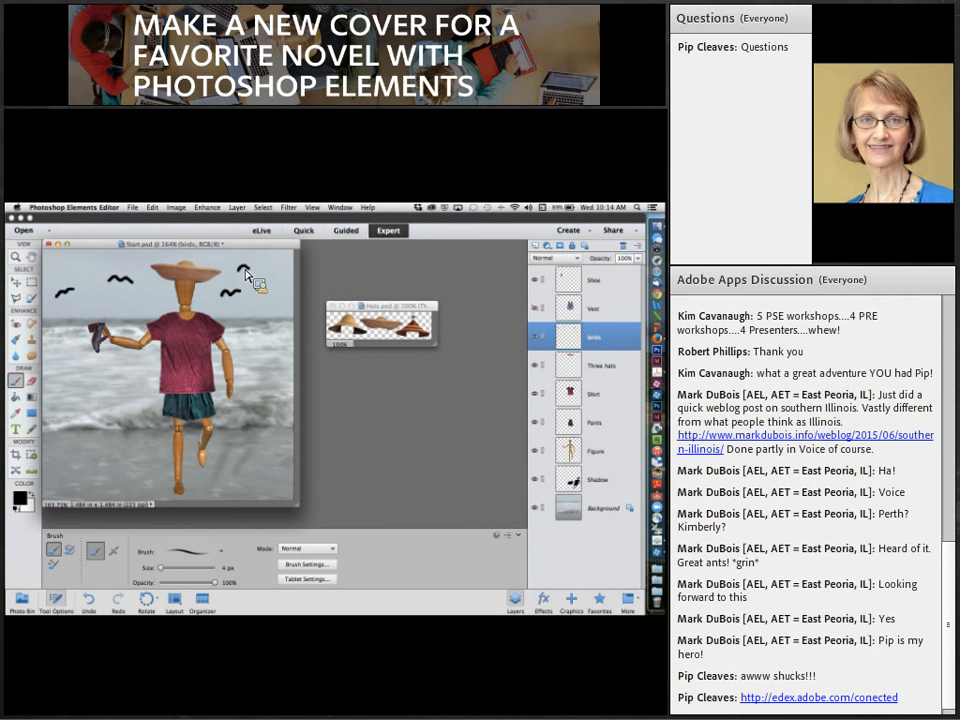
pyautogui.moveTo(245, 270)
pyautogui.mouseDown()
pyautogui.moveTo(263, 270)
pyautogui.moveTo(279, 298)
pyautogui.mouseUp()
pyautogui.moveTo(100, 299); pyautogui.dragTo(117, 297)
pyautogui.moveTo(62, 267); pyautogui.dragTo(79, 265)
pyautogui.moveTo(77, 266); pyautogui.dragTo(92, 264)
pyautogui.press('e')
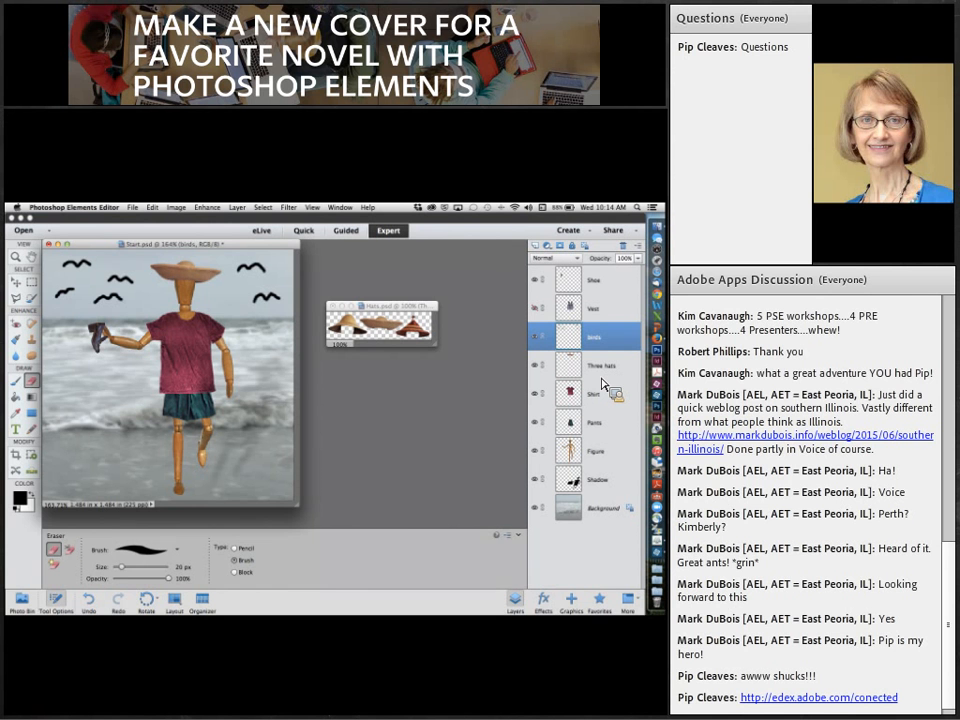
# - Hide the birds layer and delete it from the image
pyautogui.moveTo(602, 381); pyautogui.dragTo(541, 346)
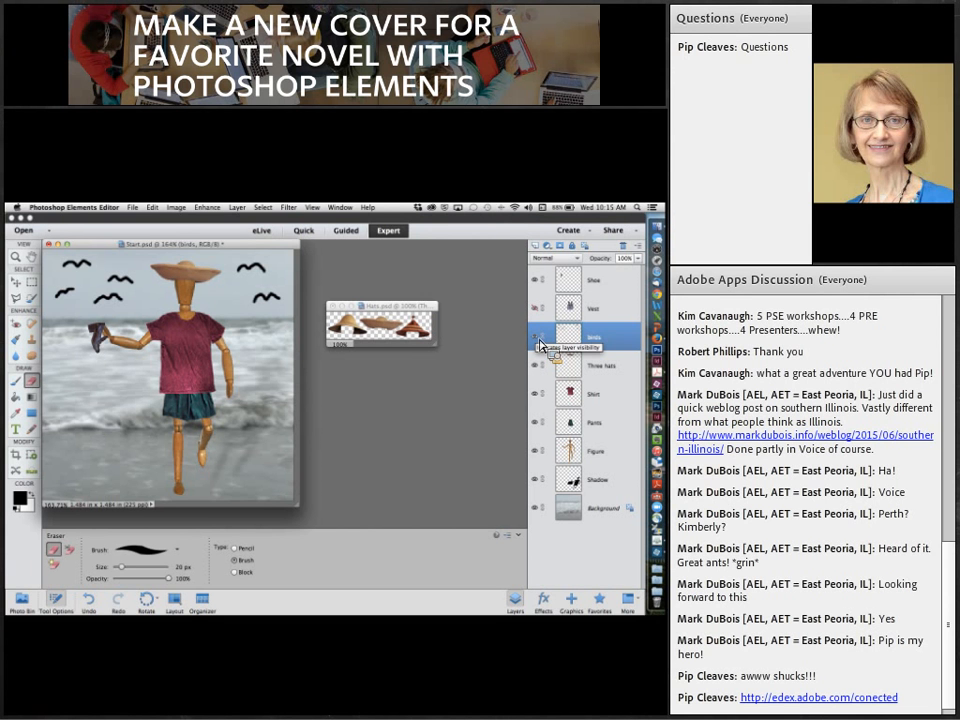
pyautogui.click(539, 344)
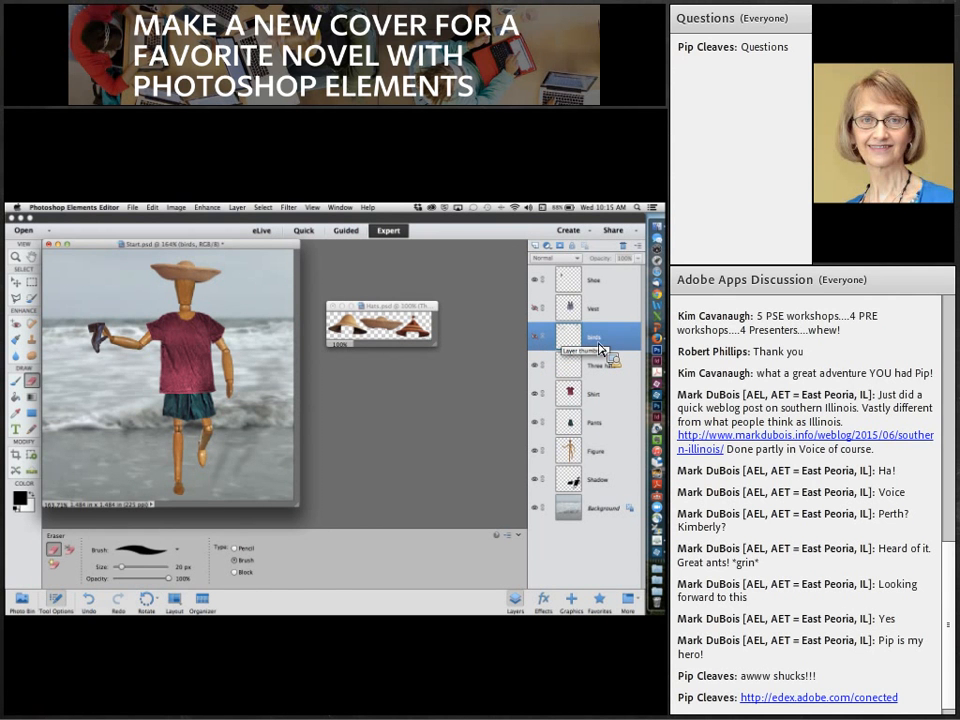
pyautogui.click(625, 247)
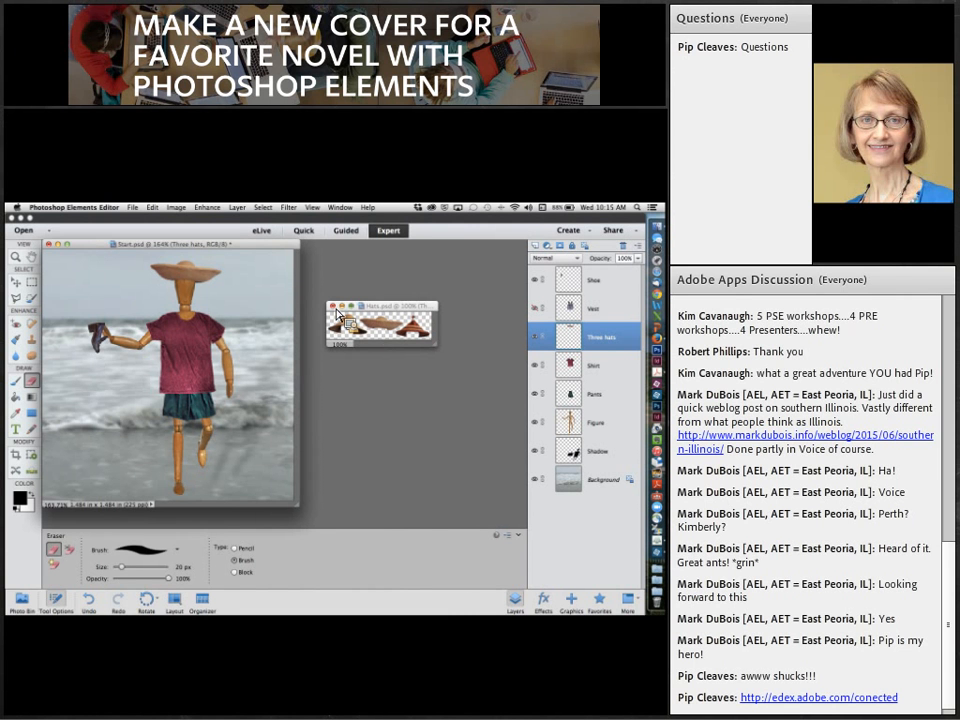
# - Close Hats.psd and Start.psd without saving the changes
pyautogui.moveTo(338, 316); pyautogui.dragTo(55, 255)
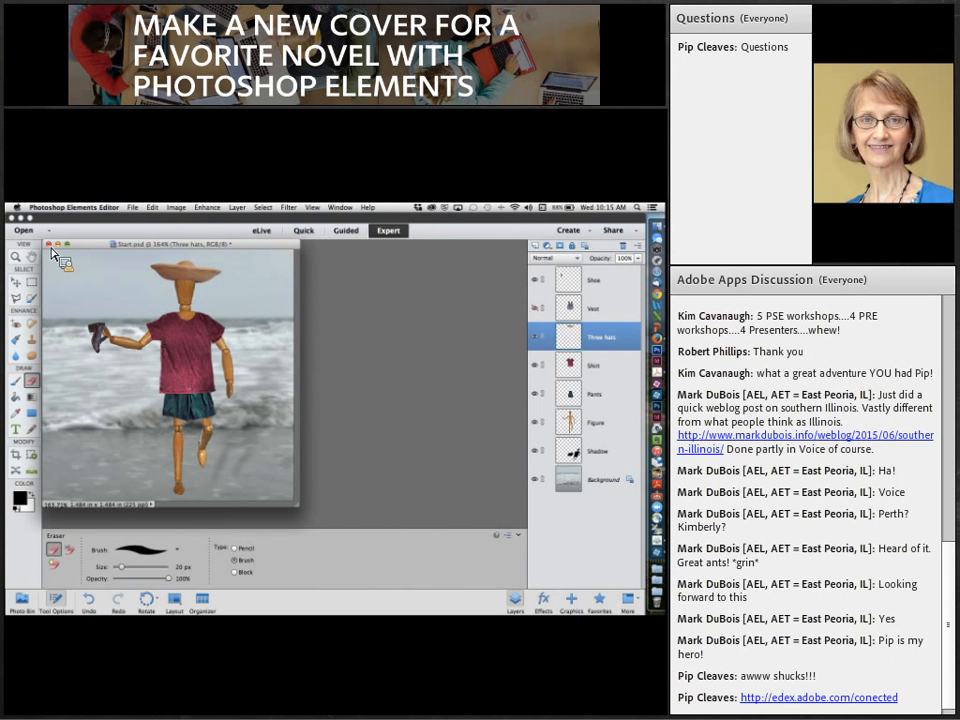
pyautogui.click(49, 244)
pyautogui.press('d')
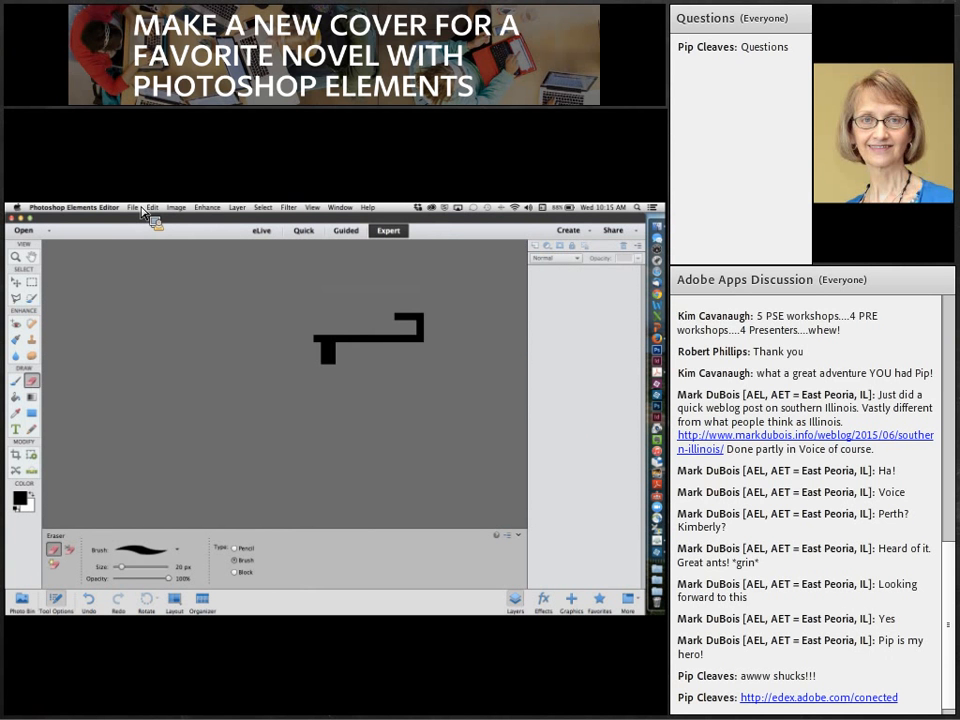
# - Open the recently edited file student.JPG and dock its window in the workspace
pyautogui.click(133, 207)
pyautogui.moveTo(228, 245)
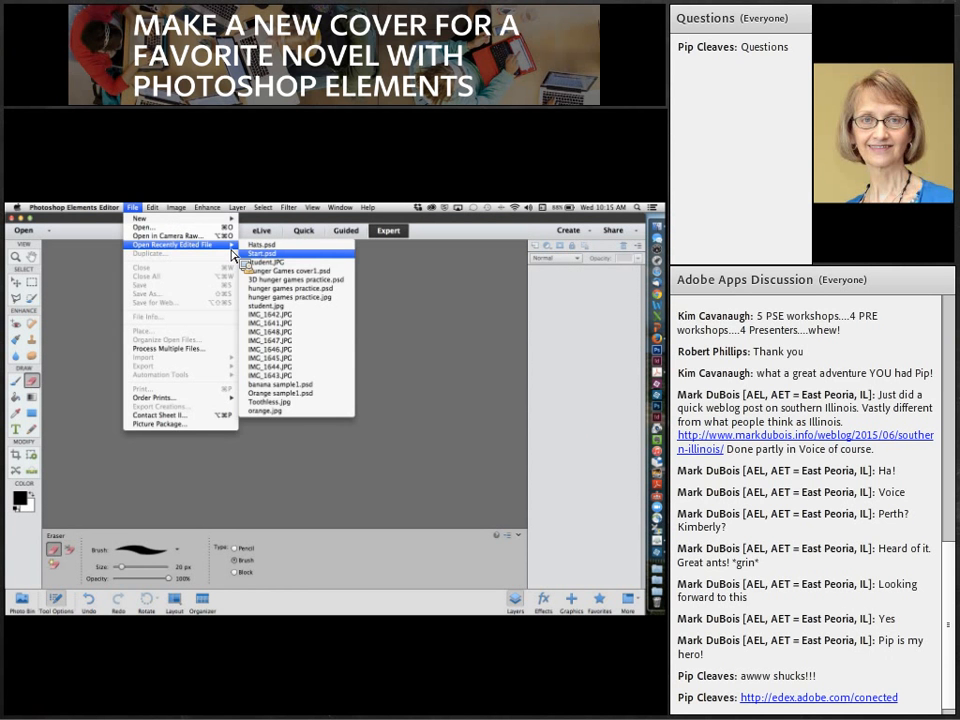
pyautogui.click(262, 262)
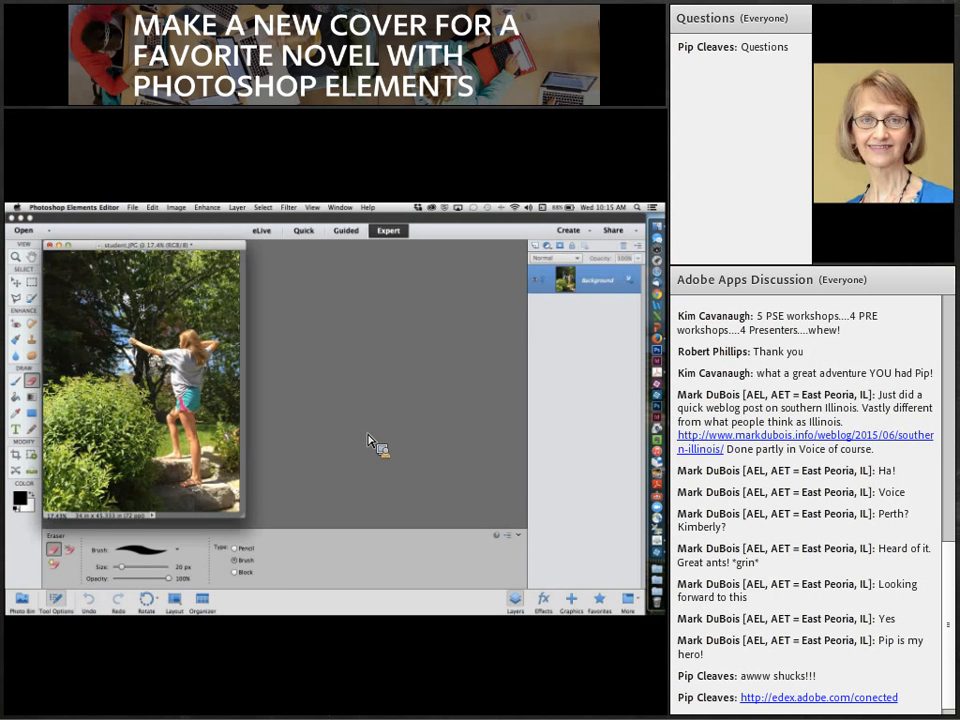
pyautogui.moveTo(228, 246); pyautogui.dragTo(282, 253)
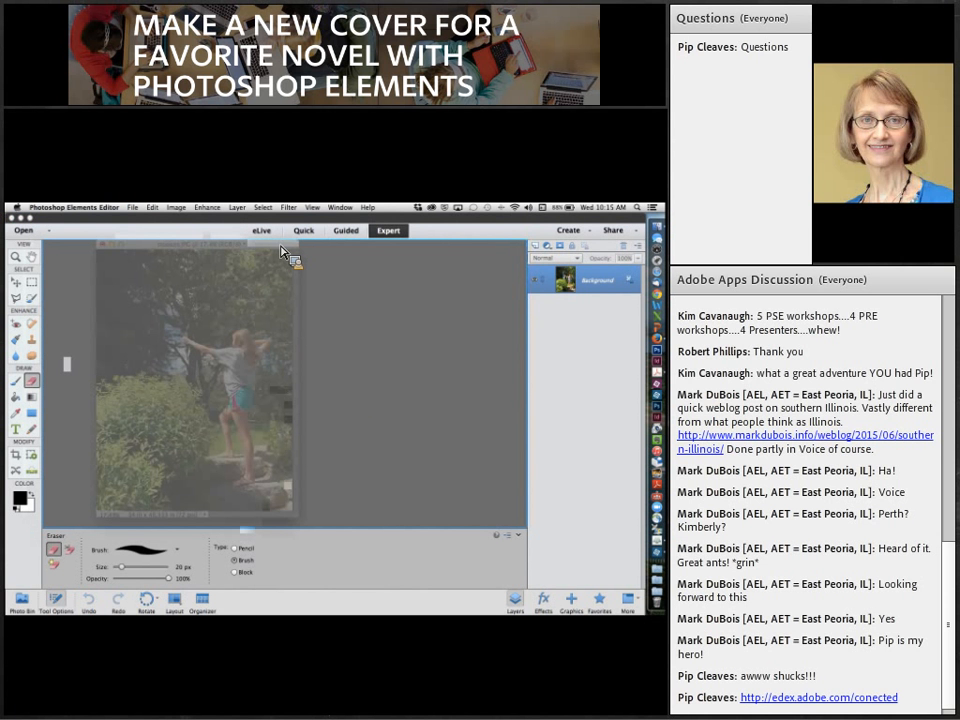
pyautogui.moveTo(282, 253); pyautogui.dragTo(288, 320)
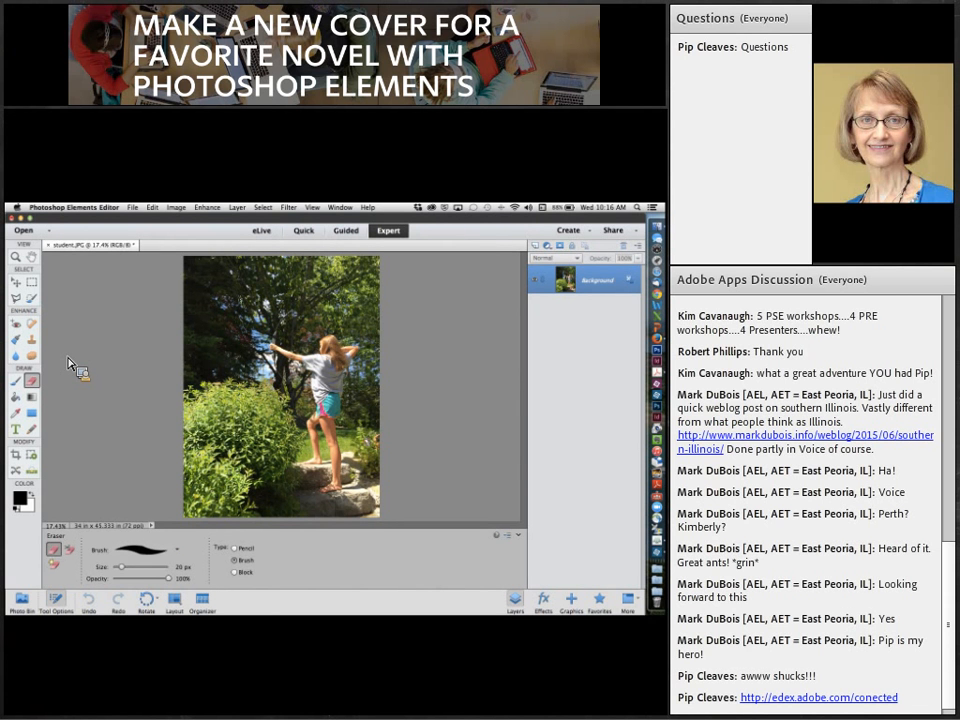
# - Try the Crop tool with No Restriction, reshaping the crop frame freely around the girl
pyautogui.click(17, 456)
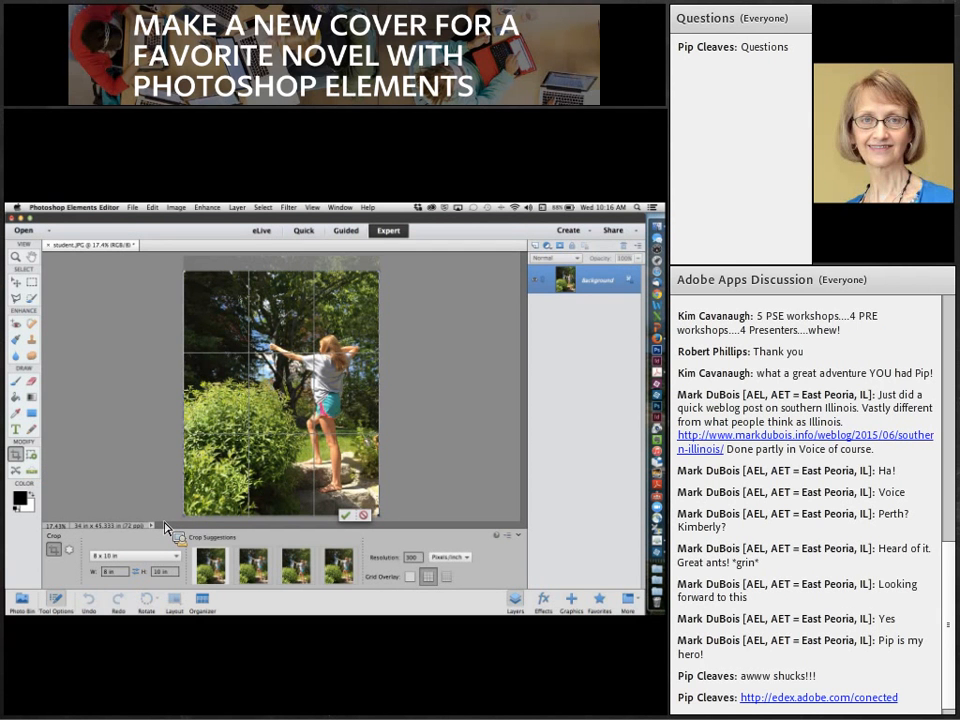
pyautogui.click(152, 555)
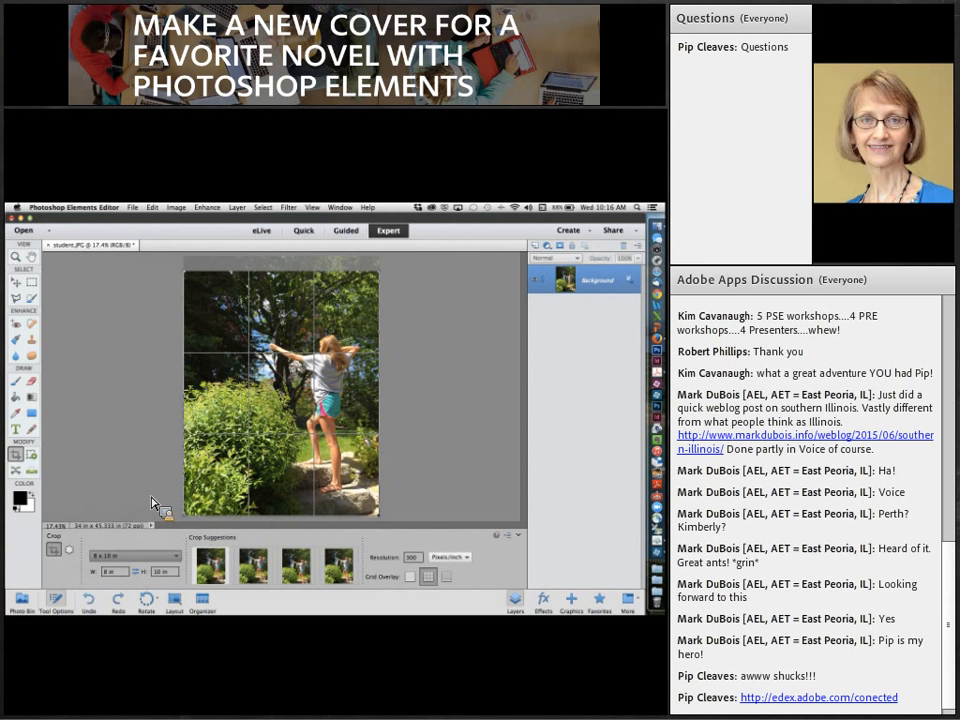
pyautogui.click(152, 503)
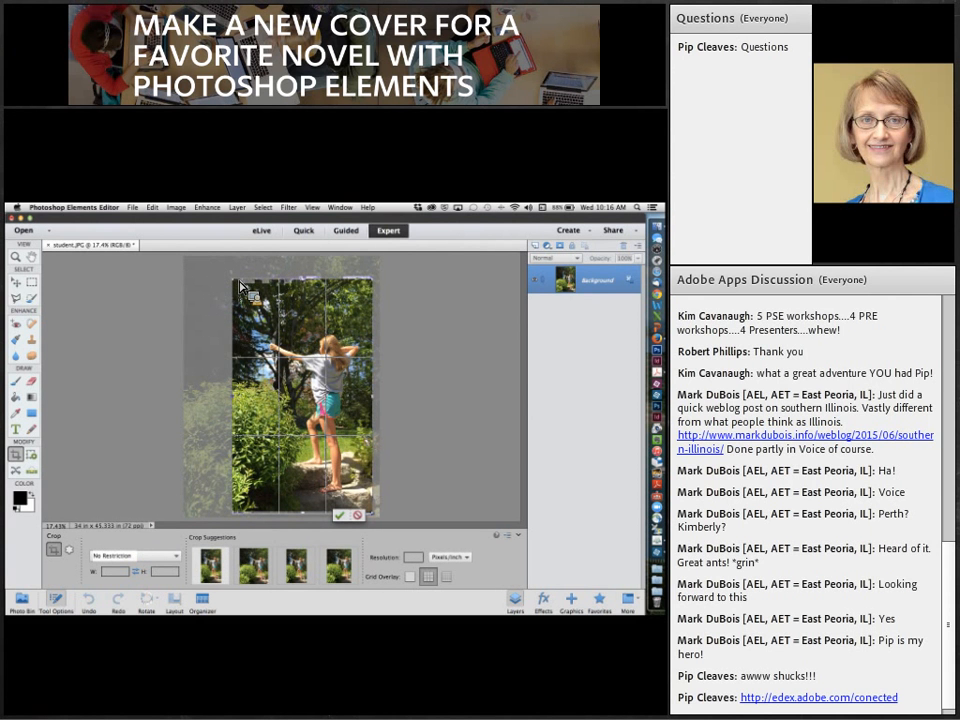
pyautogui.moveTo(240, 288); pyautogui.dragTo(203, 320)
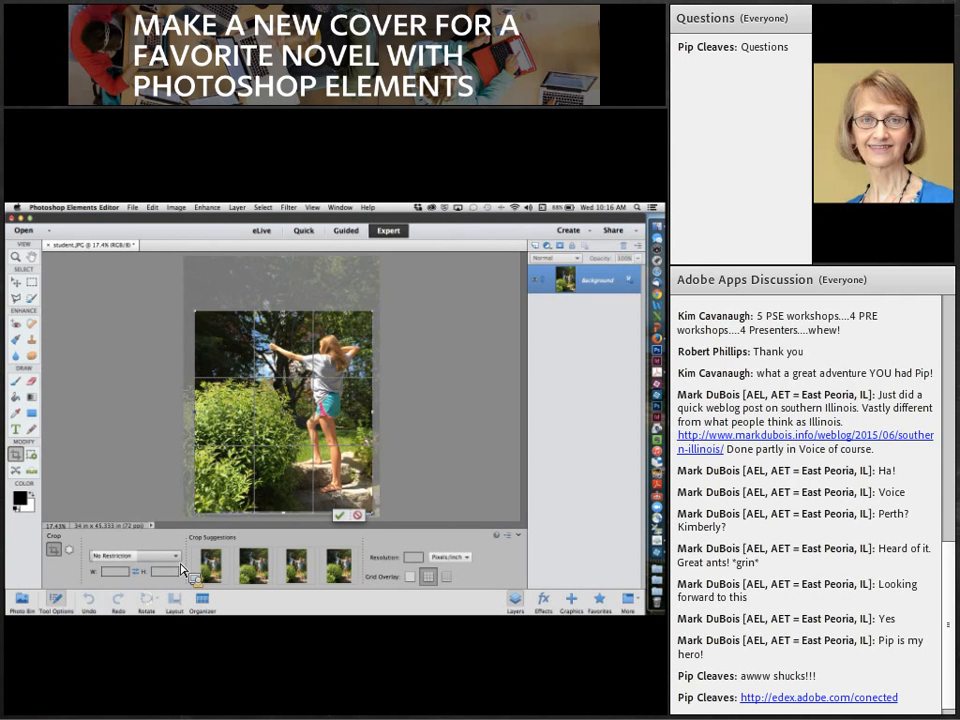
# - Set the crop preset to 8 x 10 in with a resolution of 300 pixels/inch
pyautogui.click(175, 556)
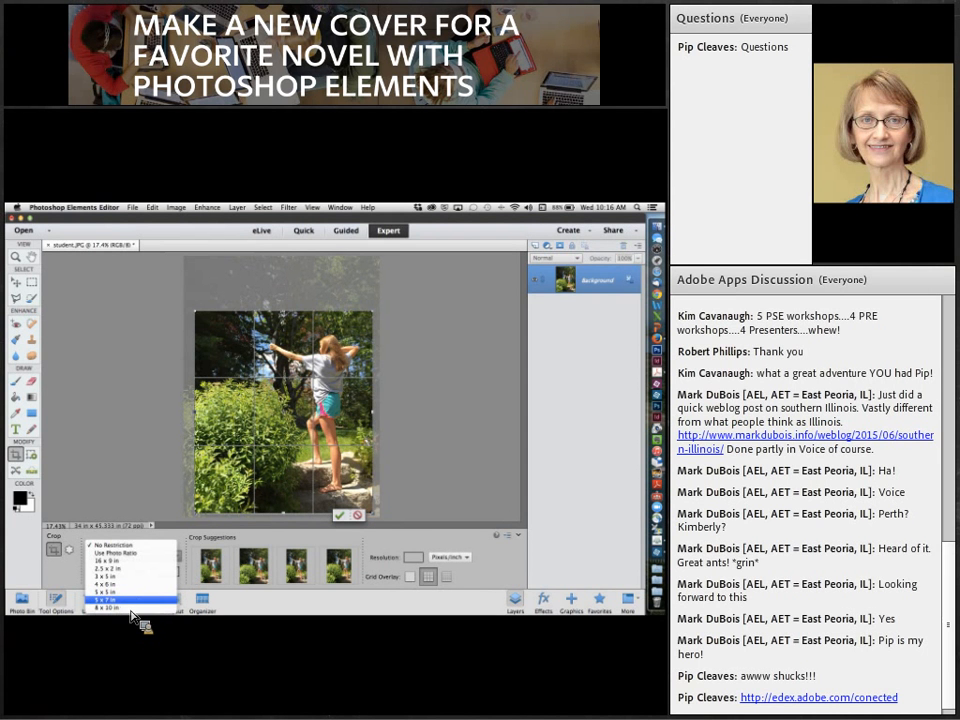
pyautogui.click(138, 607)
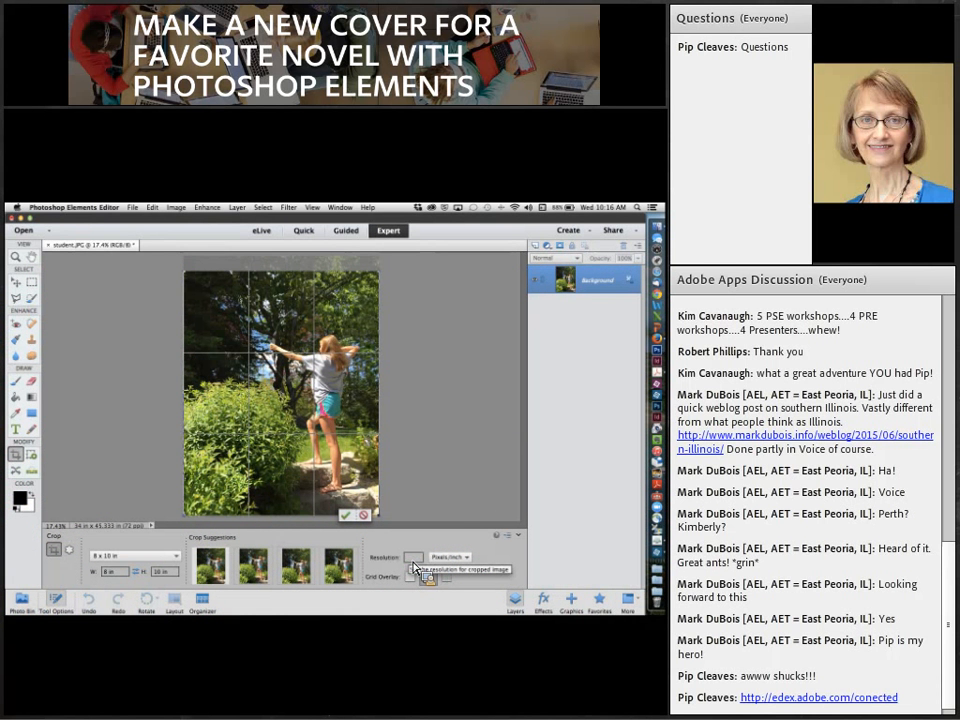
pyautogui.click(413, 559)
pyautogui.write('72')
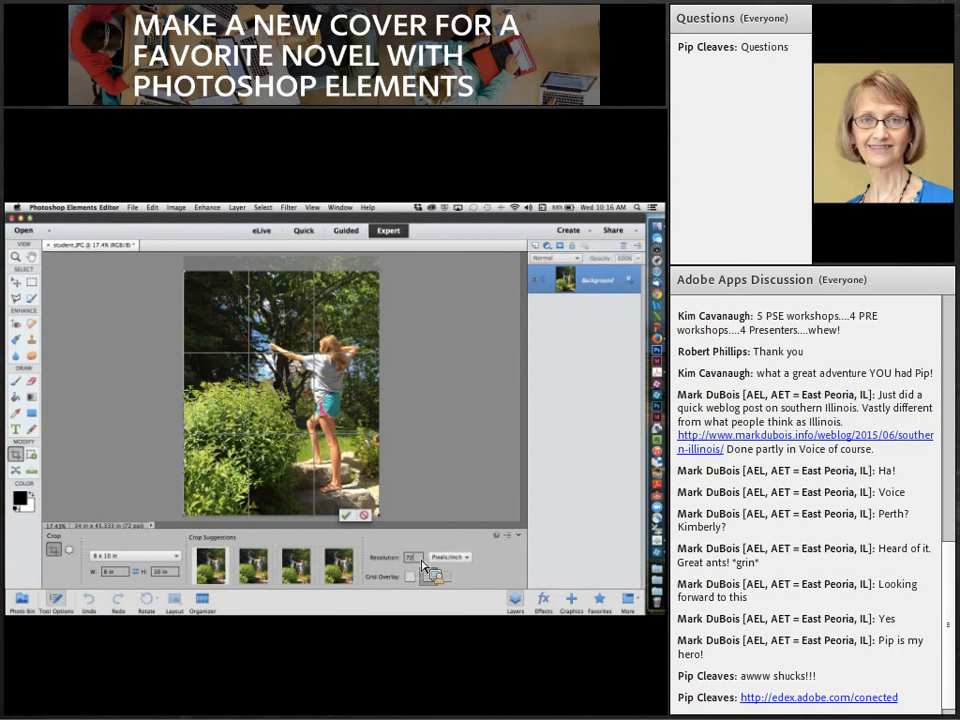
pyautogui.press('BackSpace')
pyautogui.press('BackSpace')
pyautogui.write('300')
# - Shrink and reposition the 8 x 10 in crop frame over the girl's upper body and the tree above her, and apply the crop
pyautogui.moveTo(187, 281); pyautogui.dragTo(214, 308)
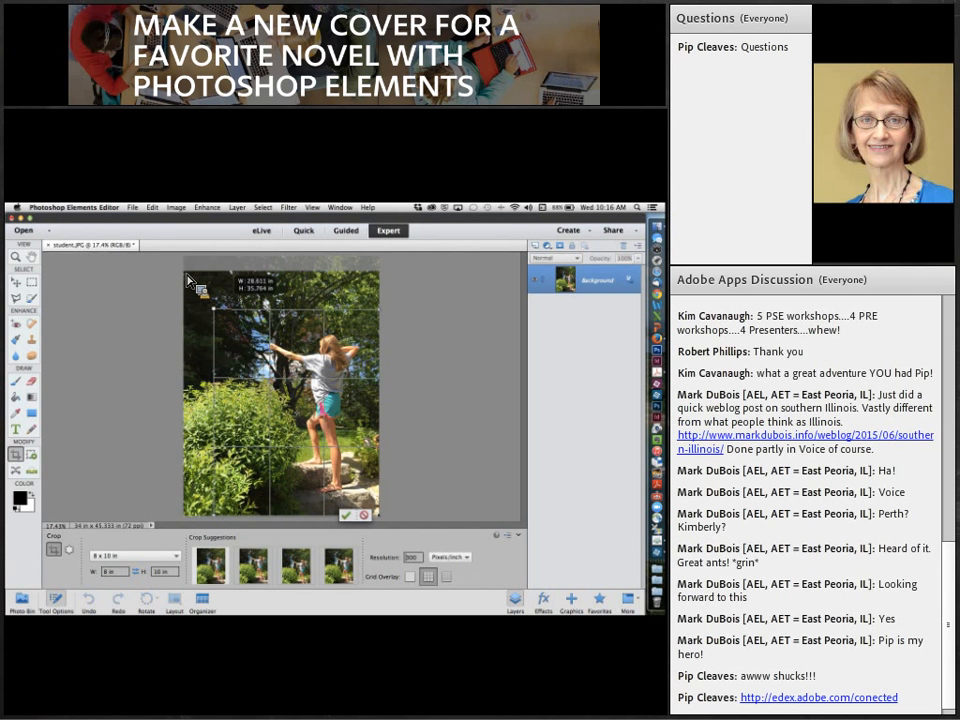
pyautogui.moveTo(214, 308); pyautogui.dragTo(225, 323)
pyautogui.moveTo(379, 516); pyautogui.dragTo(353, 483)
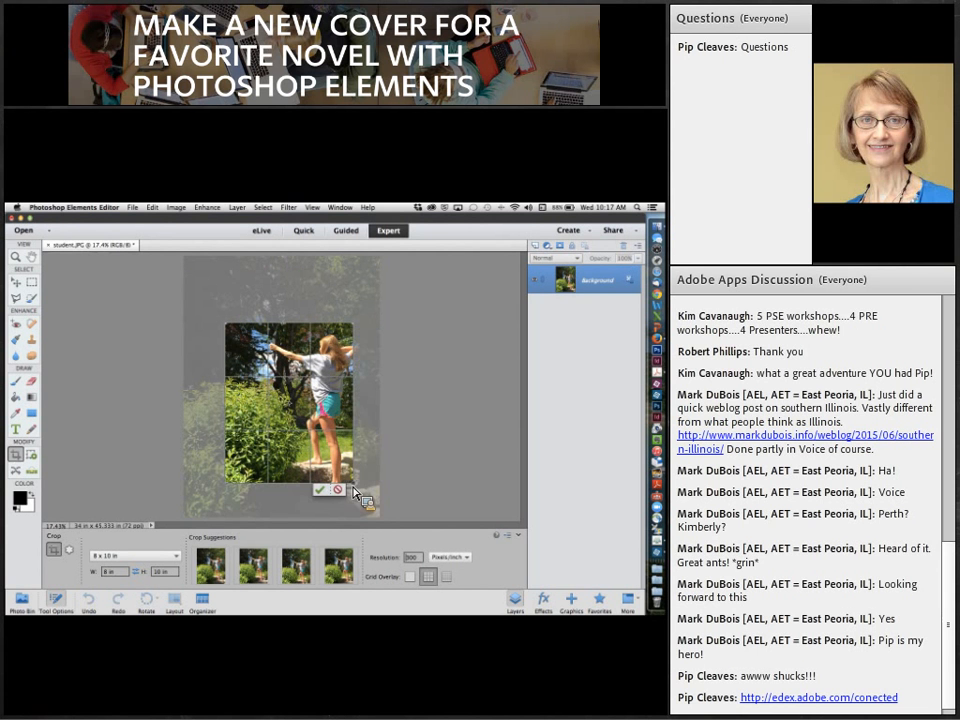
pyautogui.moveTo(300, 370); pyautogui.dragTo(300, 366)
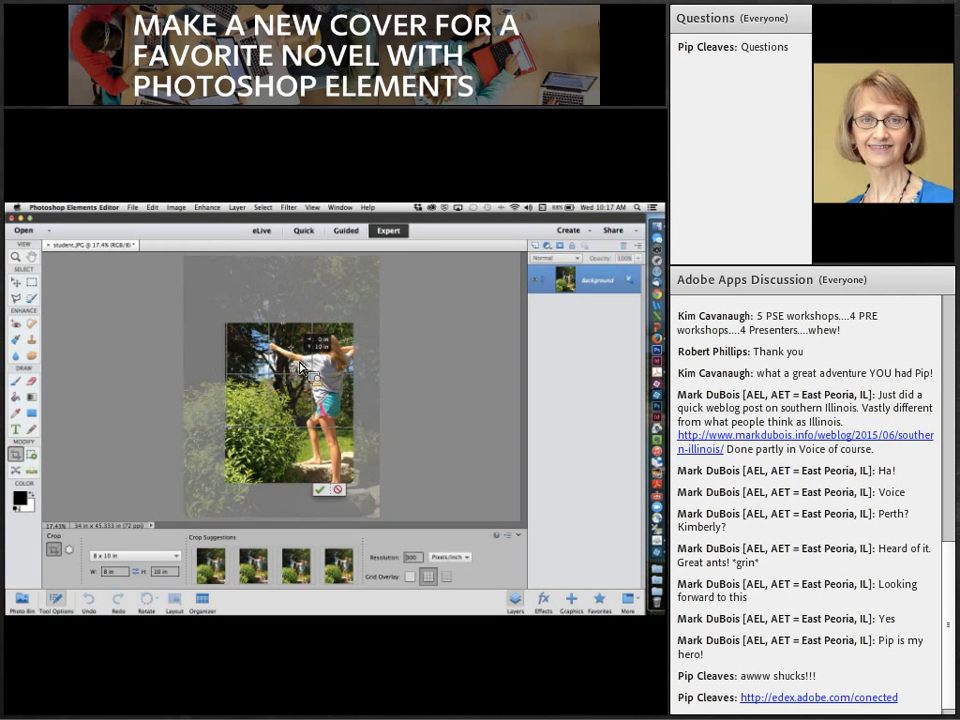
pyautogui.moveTo(300, 367); pyautogui.dragTo(302, 300)
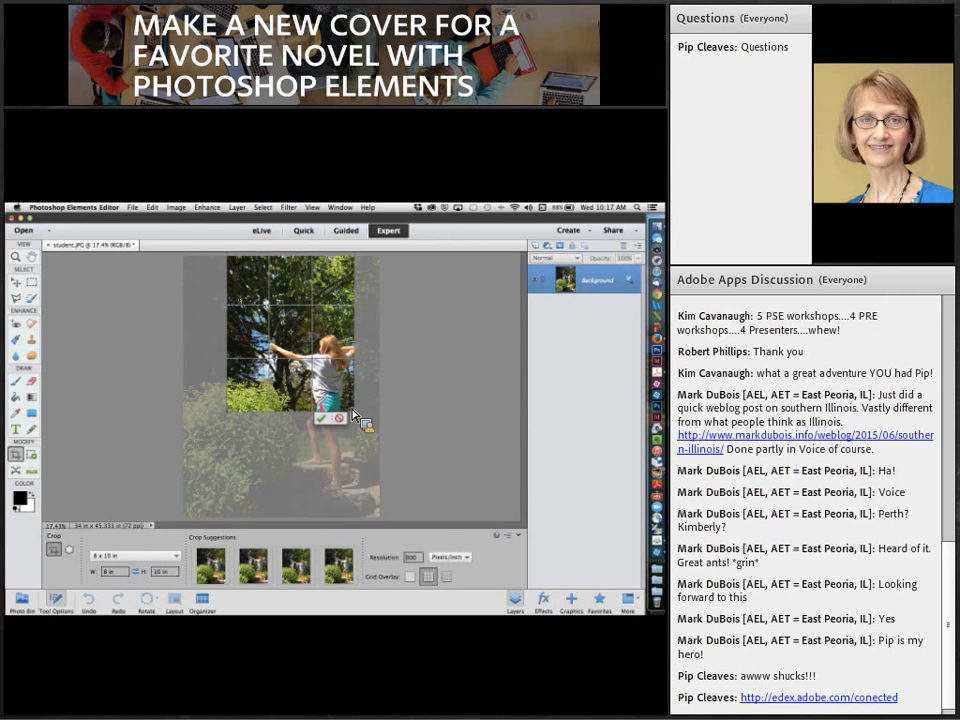
pyautogui.moveTo(353, 411); pyautogui.dragTo(343, 391)
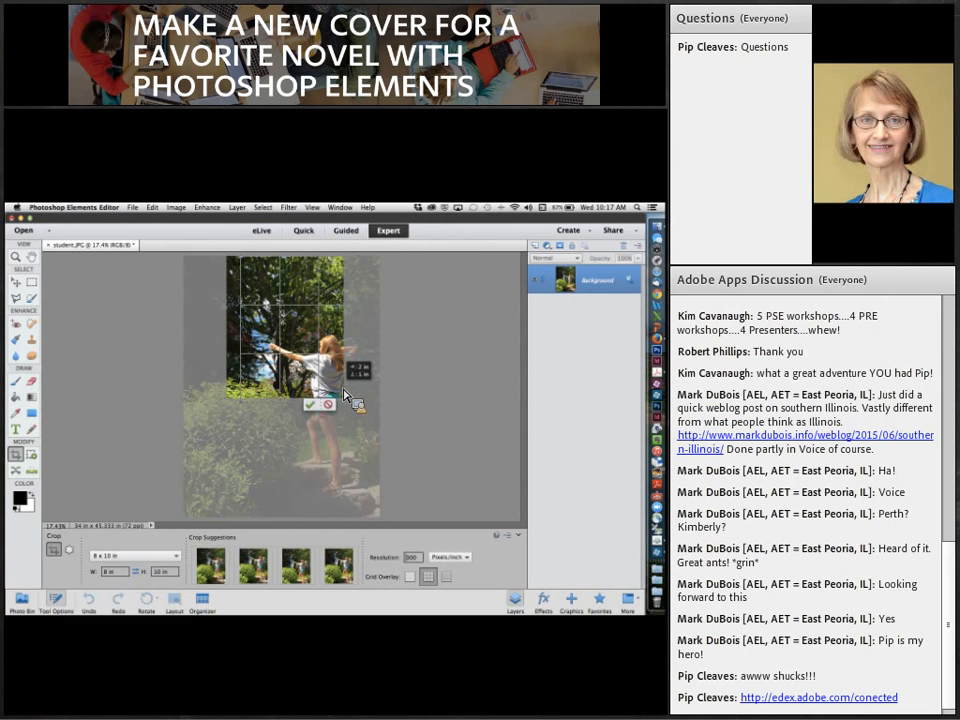
pyautogui.moveTo(343, 395); pyautogui.dragTo(363, 409)
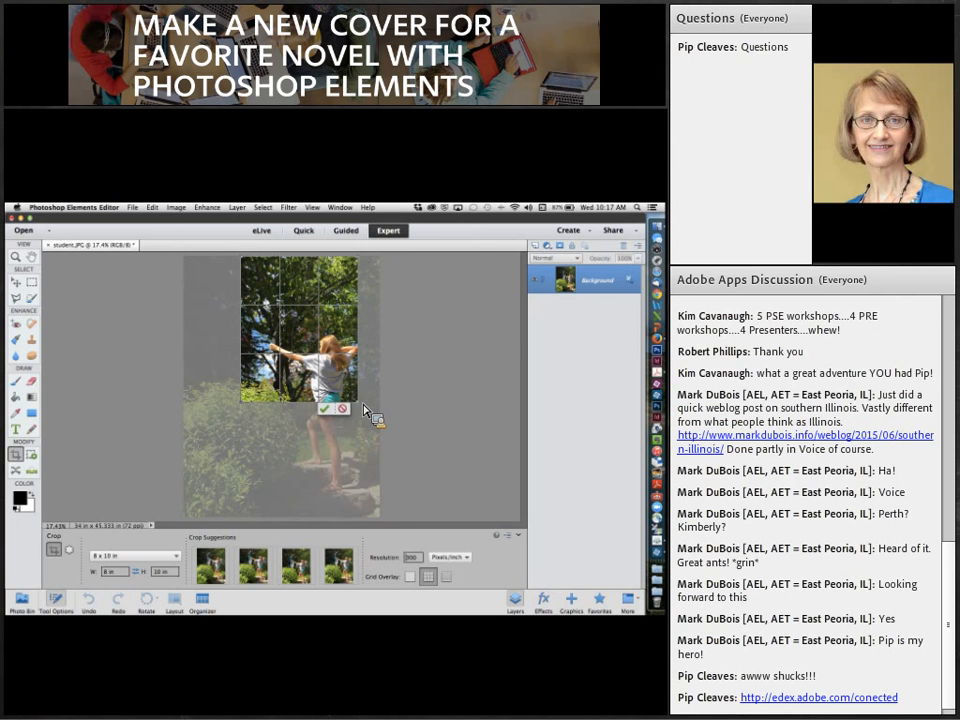
pyautogui.moveTo(365, 411); pyautogui.dragTo(333, 396)
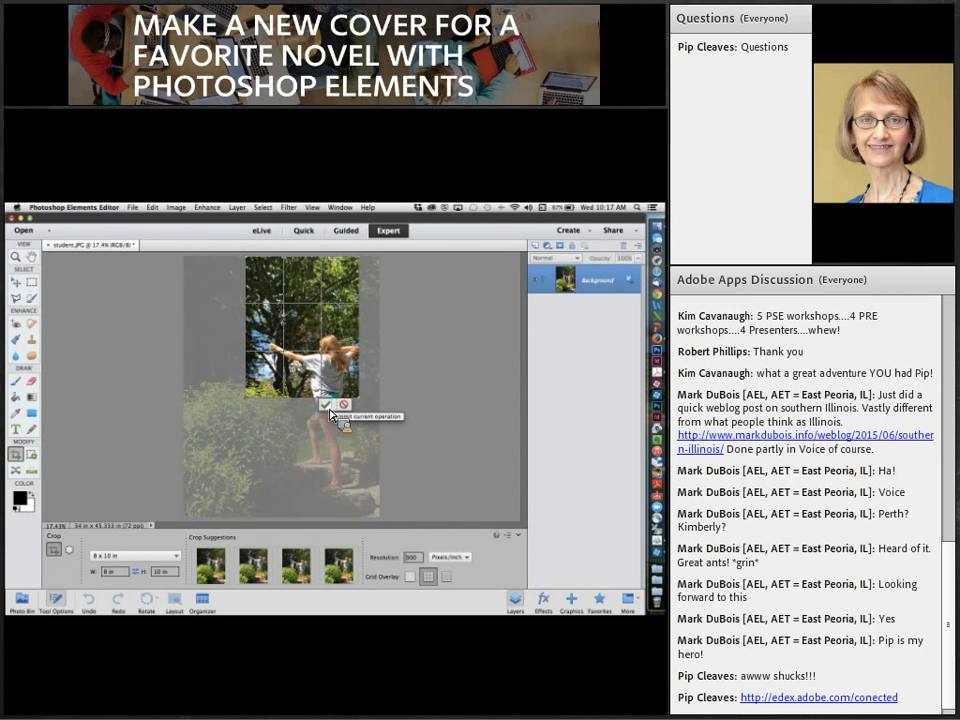
pyautogui.click(329, 408)
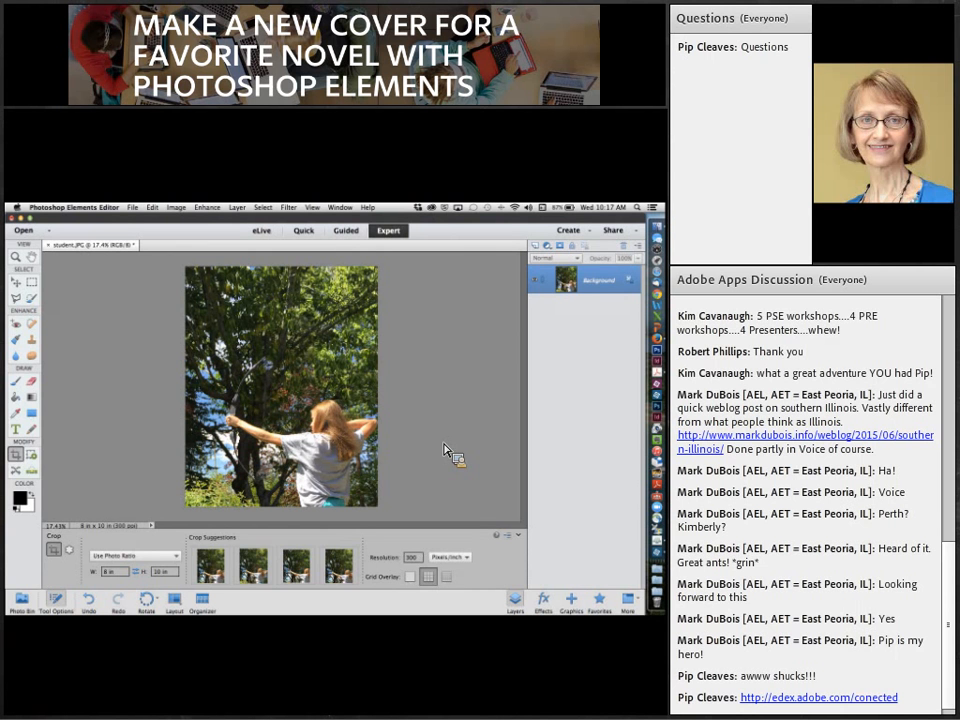
# - Add the horizontal title text "Hunger Games" at 72 pt near the top of the photo and commit it
pyautogui.click(17, 430)
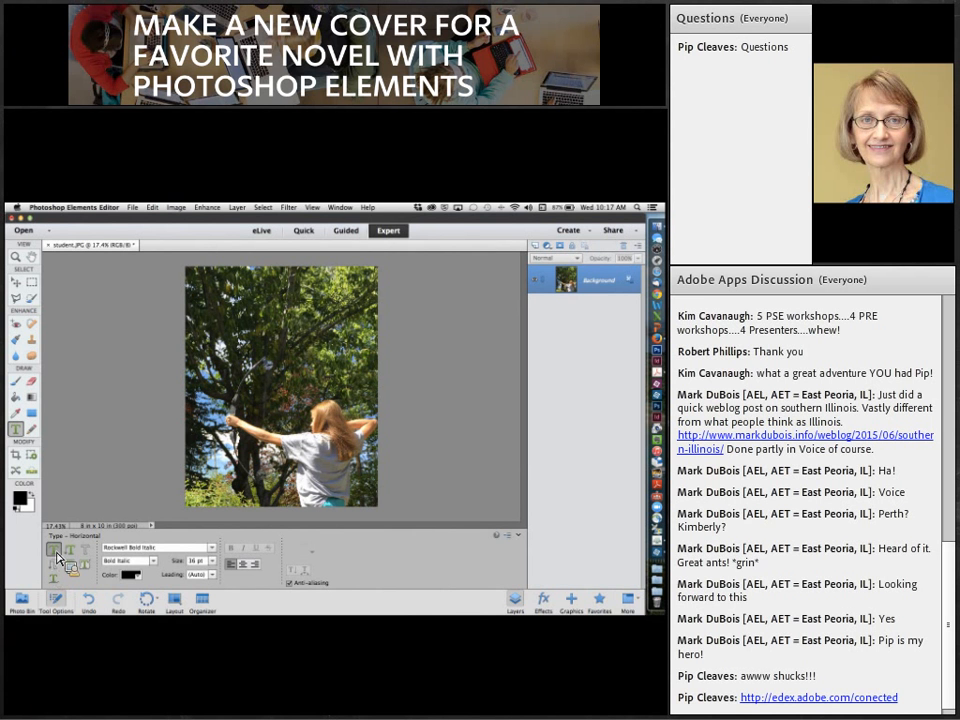
pyautogui.click(216, 550)
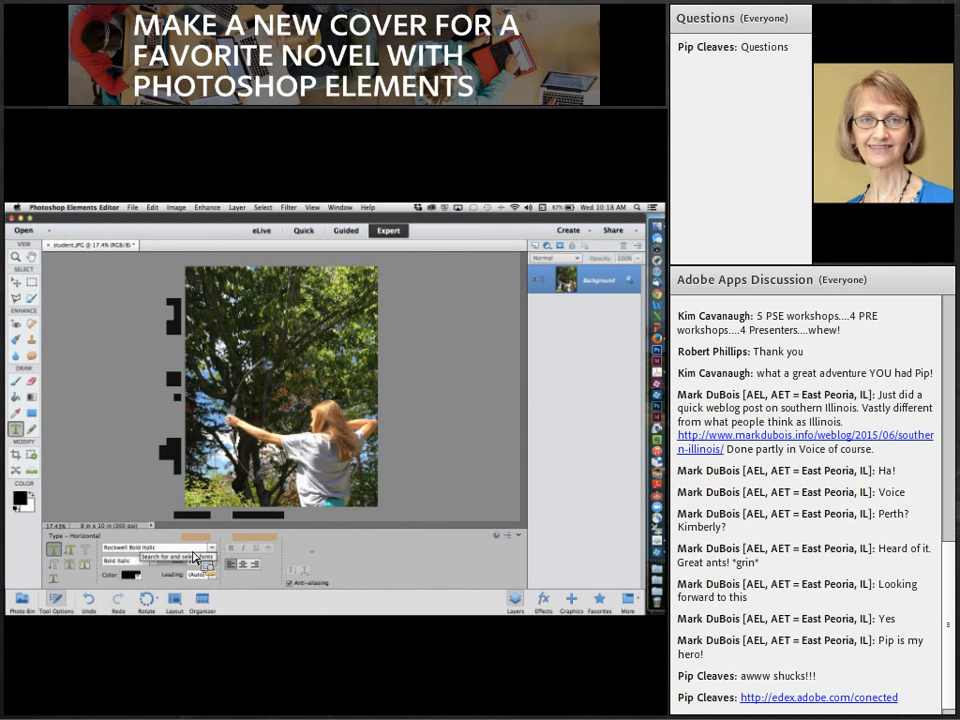
pyautogui.click(212, 562)
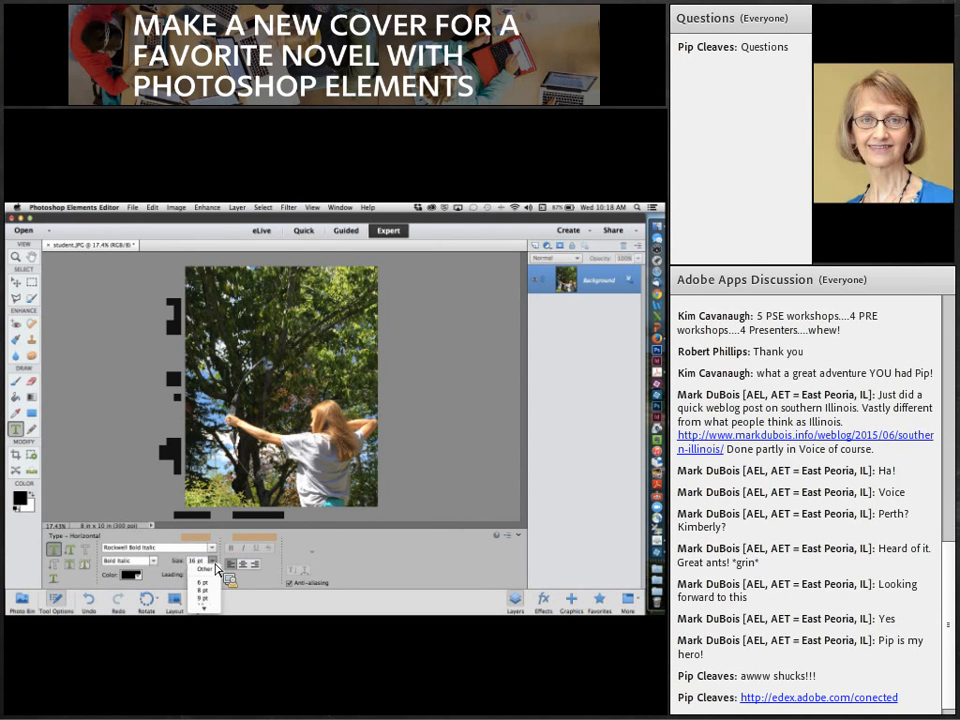
pyautogui.click(204, 598)
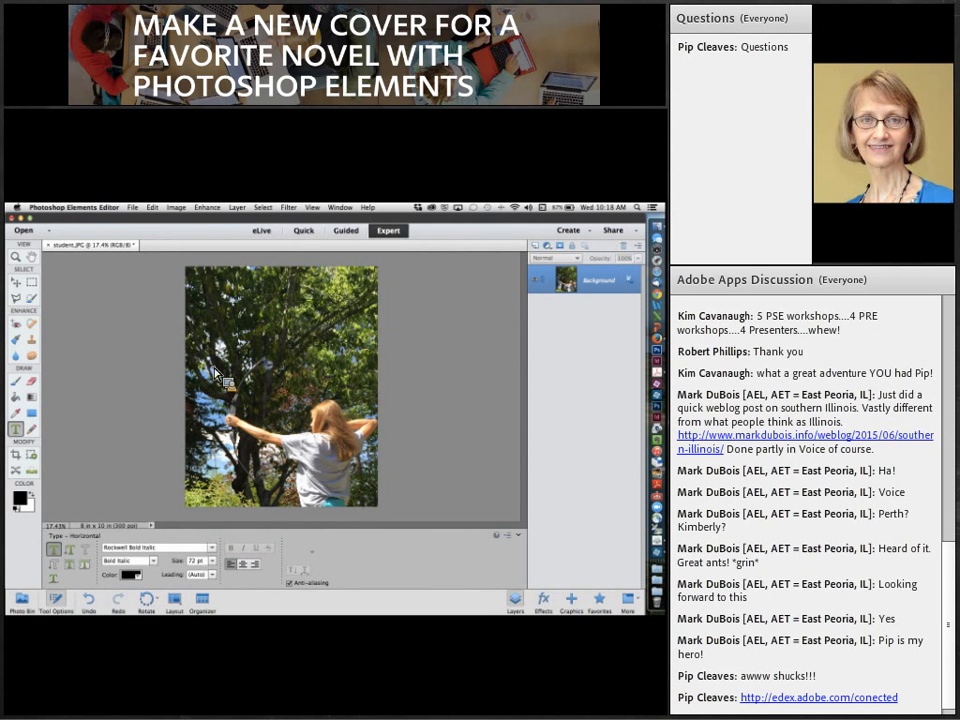
pyautogui.click(222, 298)
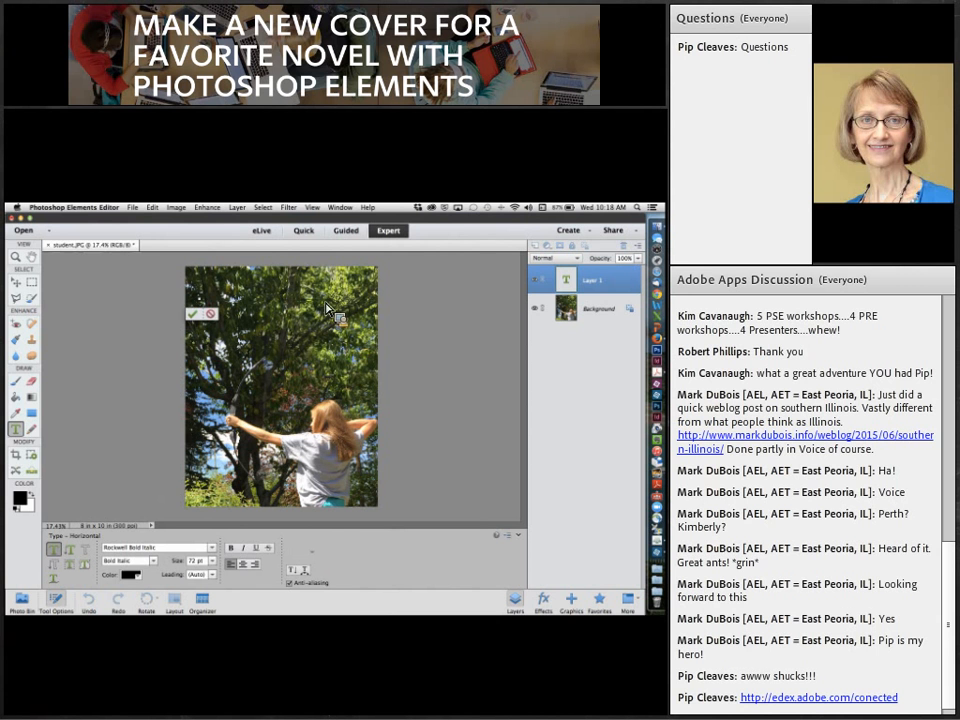
pyautogui.write('Hunger G')
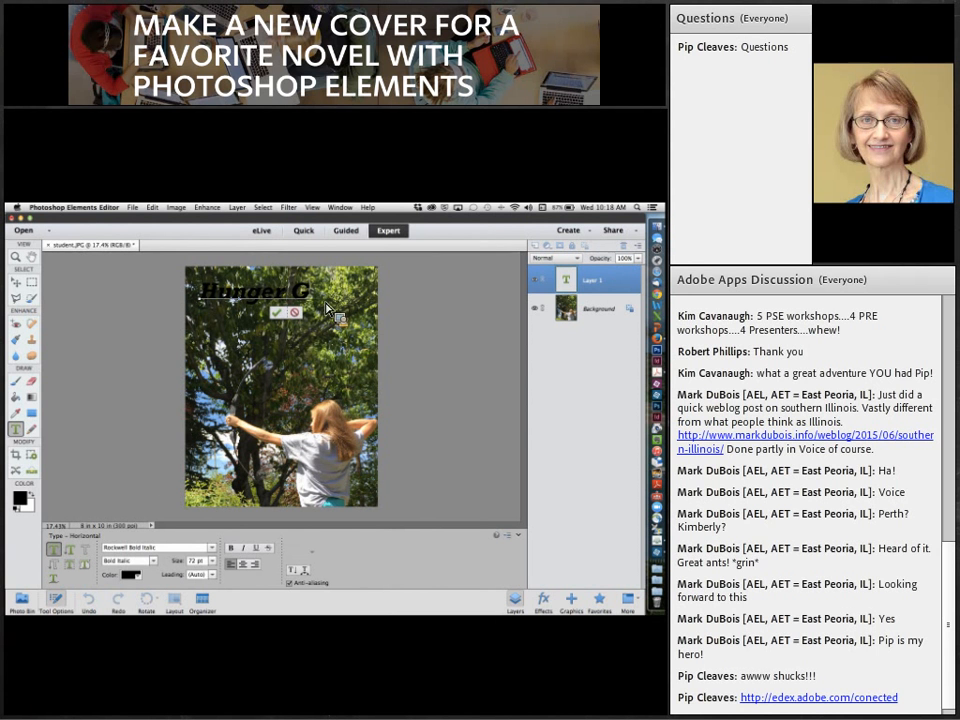
pyautogui.write('ames')
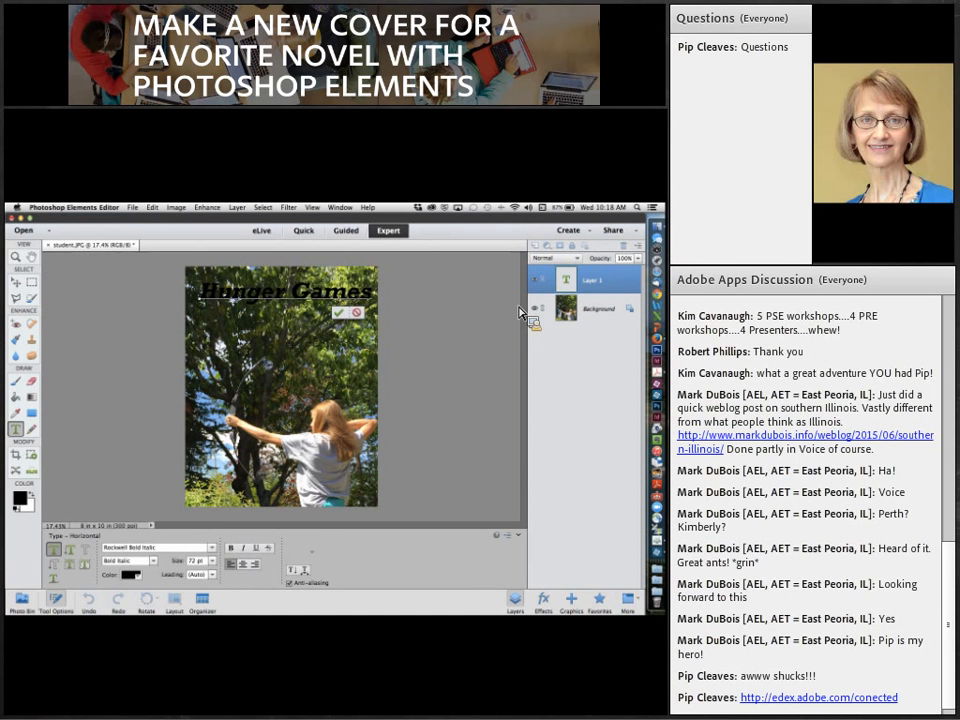
pyautogui.press('super+Return')
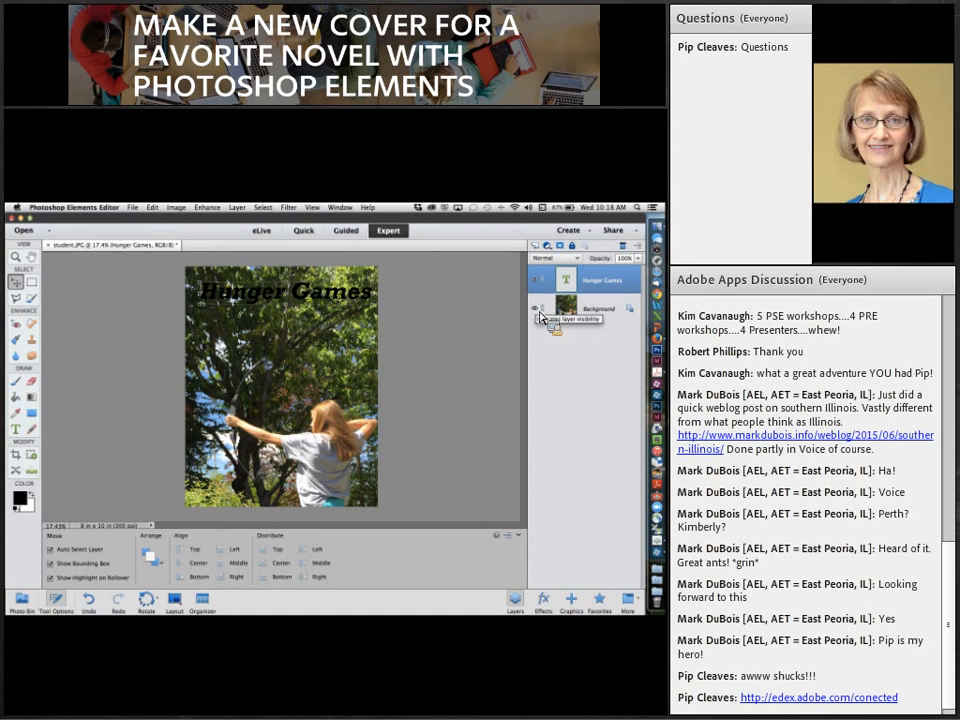
# - Hide the Background layer and select the whole title text, keeping Rockwell Bold Italic as its font
pyautogui.click(538, 312)
pyautogui.doubleClick(284, 300)
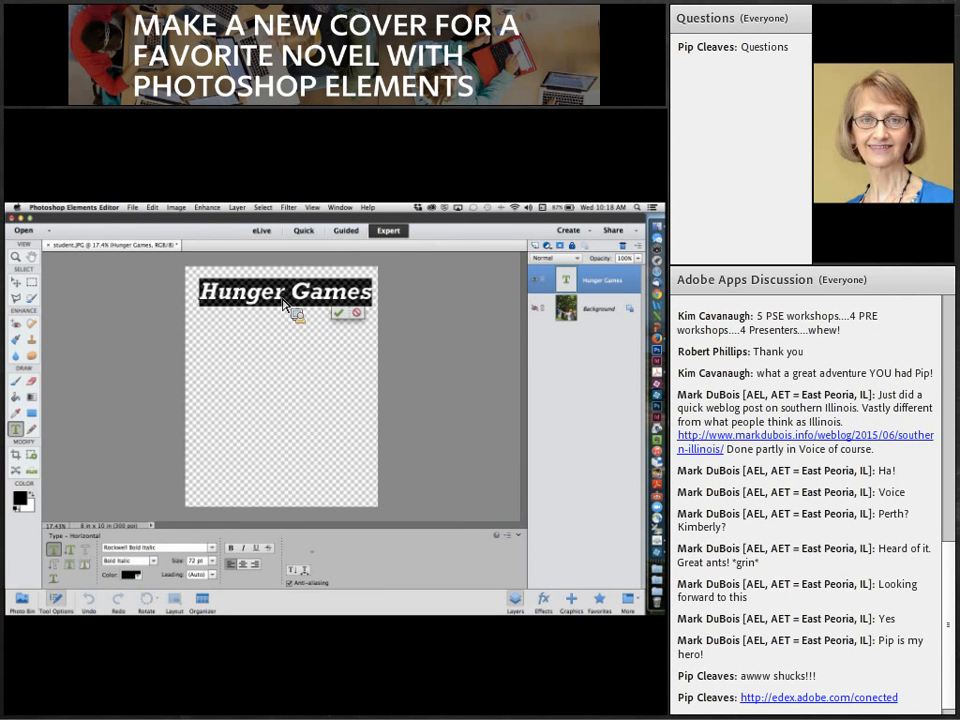
pyautogui.click(211, 547)
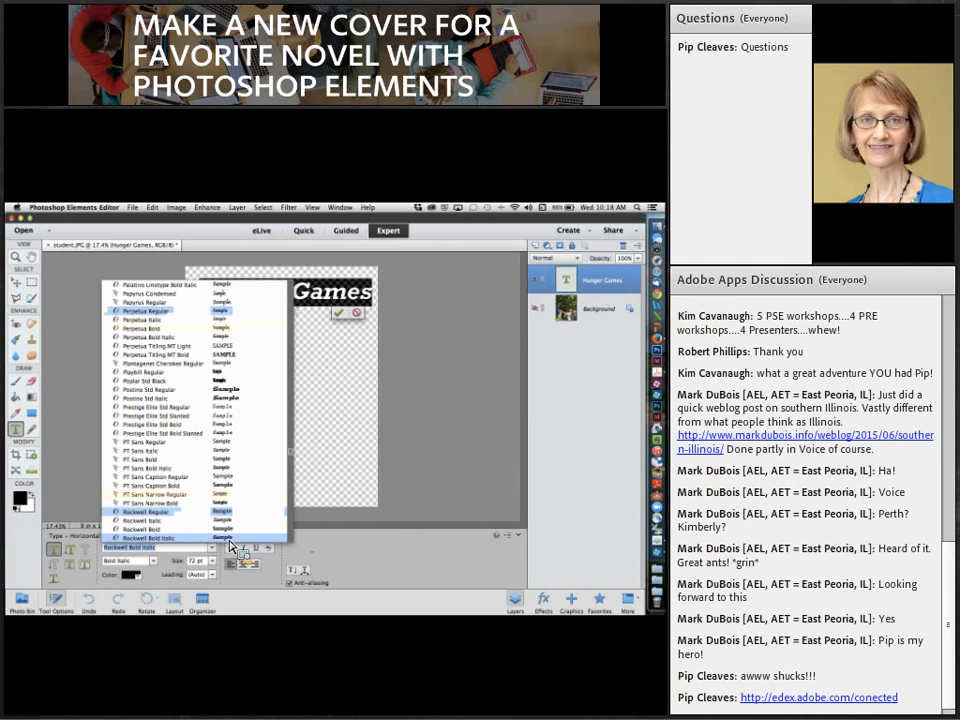
pyautogui.click(230, 541)
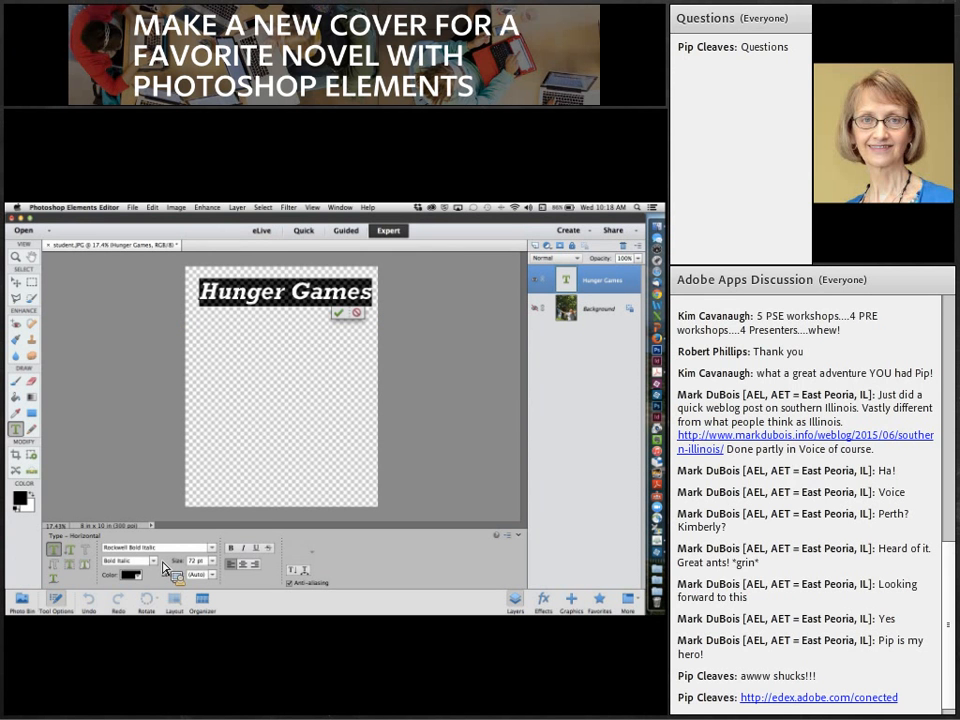
# - Try neighbouring fonts such as Rockwell Italic and PT Sans Caption Bold on the title, and return to Rockwell Bold Italic
pyautogui.click(104, 550)
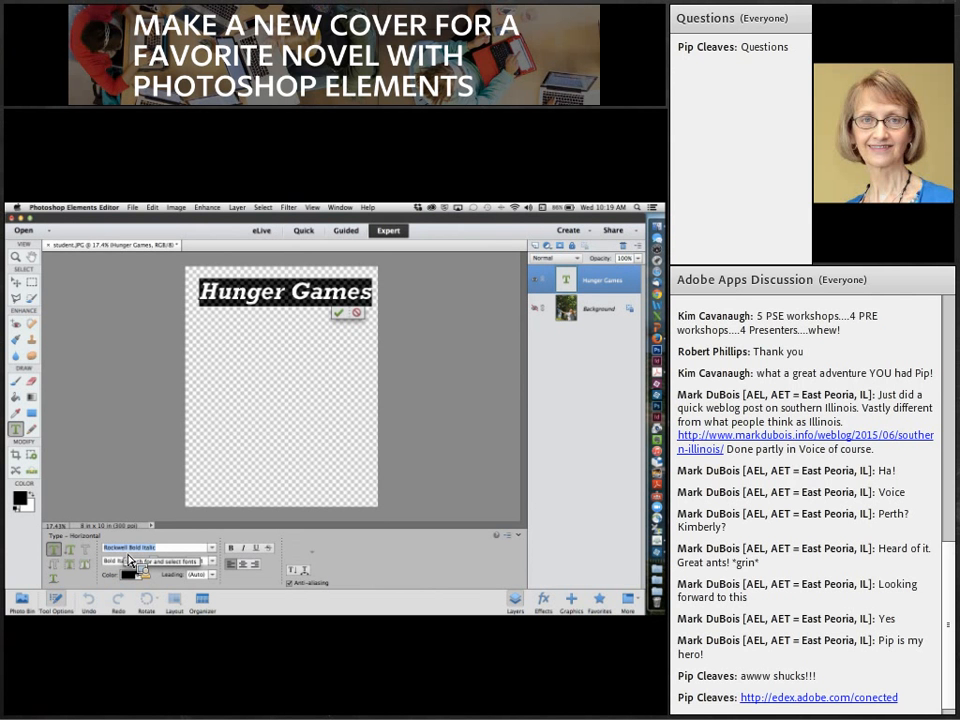
pyautogui.press('Up')
pyautogui.press('Up')
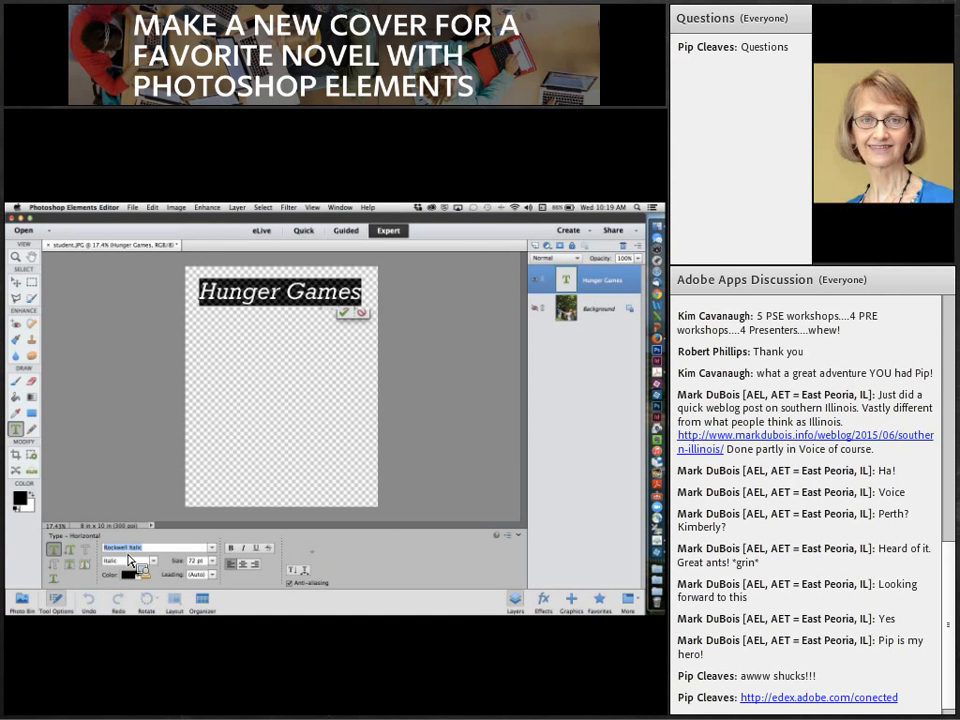
pyautogui.press('Up')
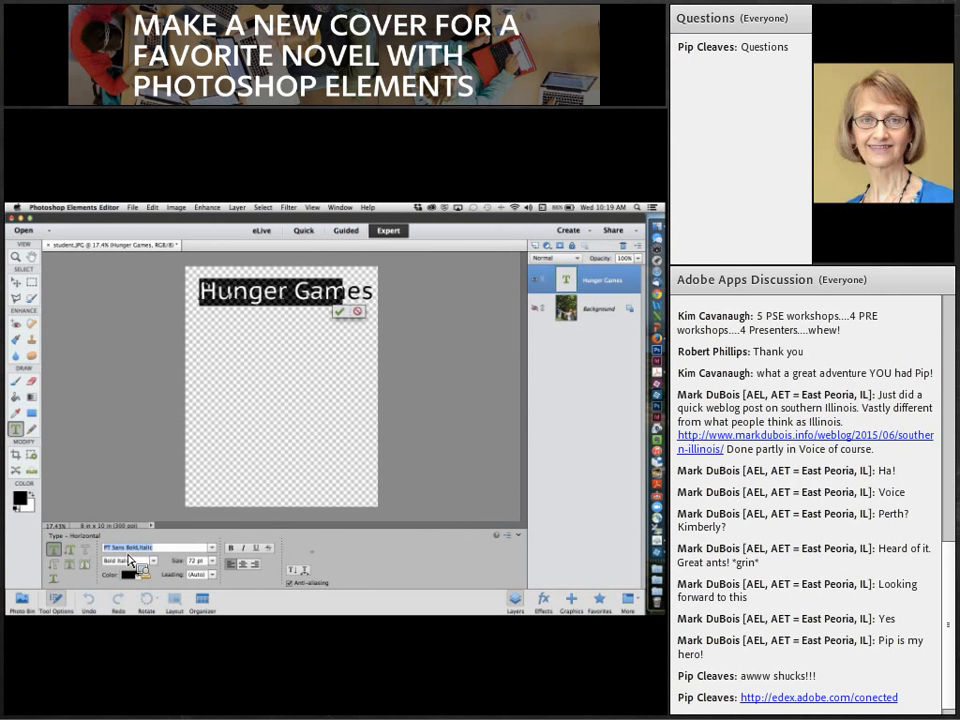
pyautogui.press('Up')
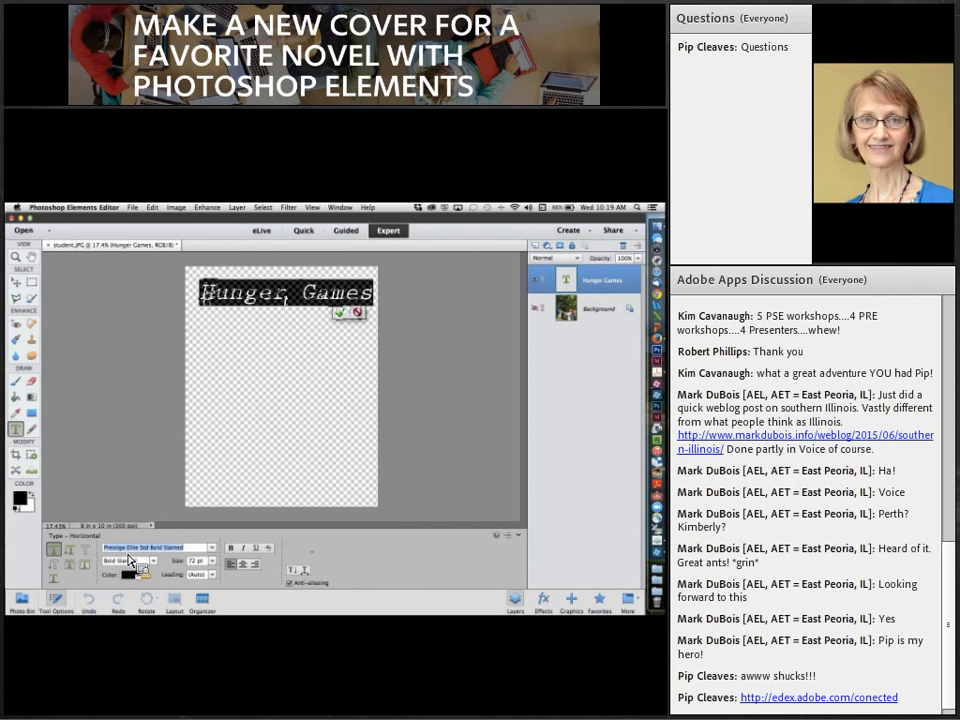
pyautogui.press('Down')
pyautogui.press('Down')
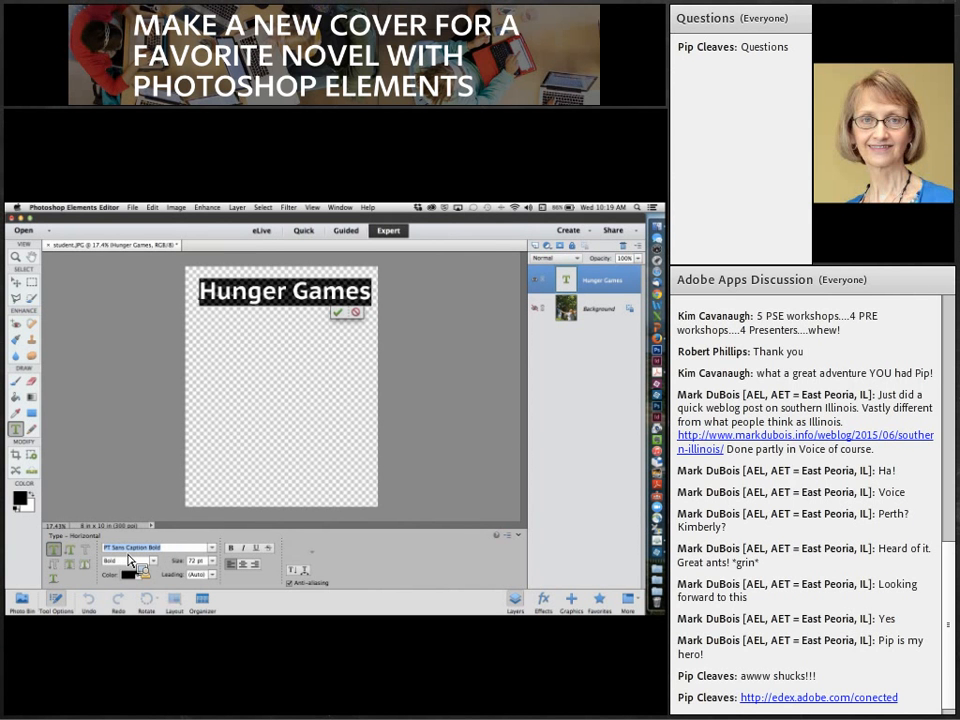
pyautogui.press('Down')
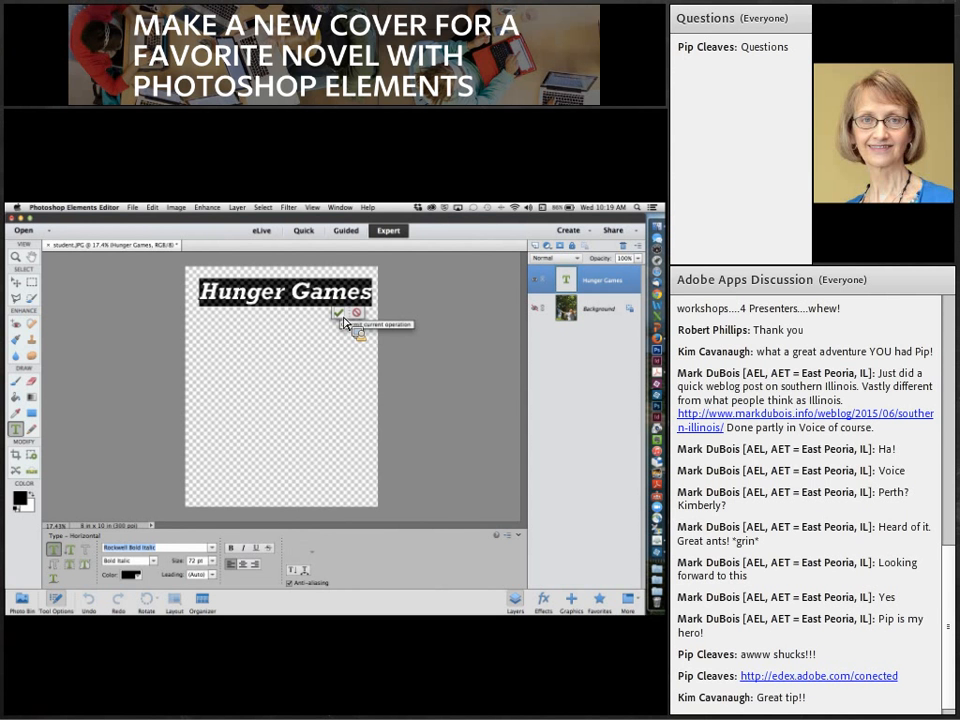
# - Increase the title's font size to 77 pt and commit the text edit
pyautogui.click(192, 563)
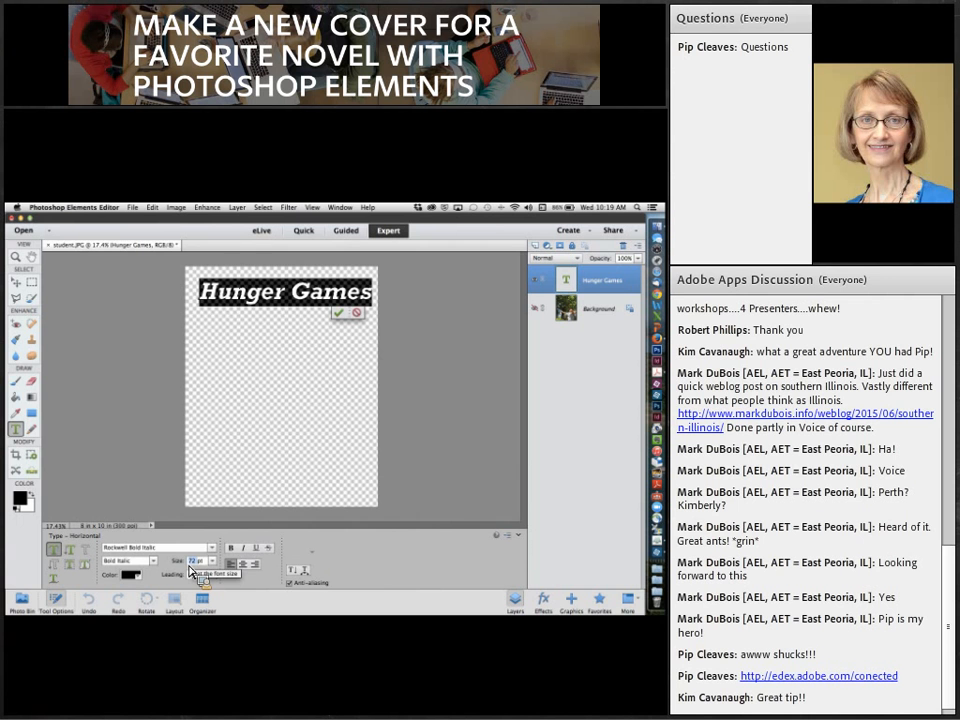
pyautogui.press('Up')
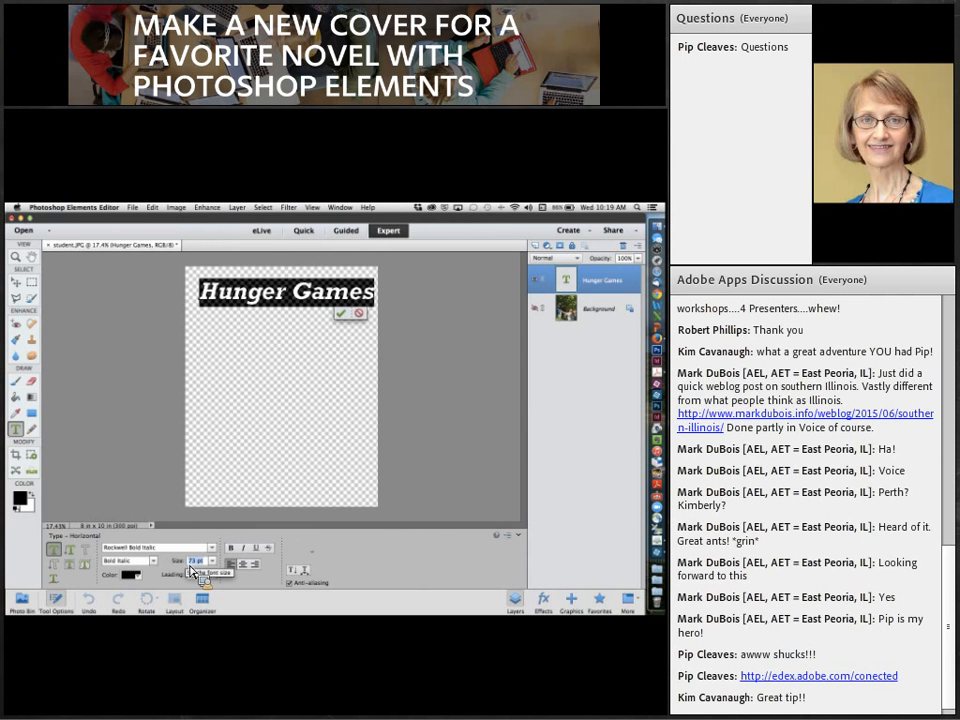
pyautogui.press('Up')
pyautogui.press('Up')
pyautogui.press('Up')
pyautogui.press('Up')
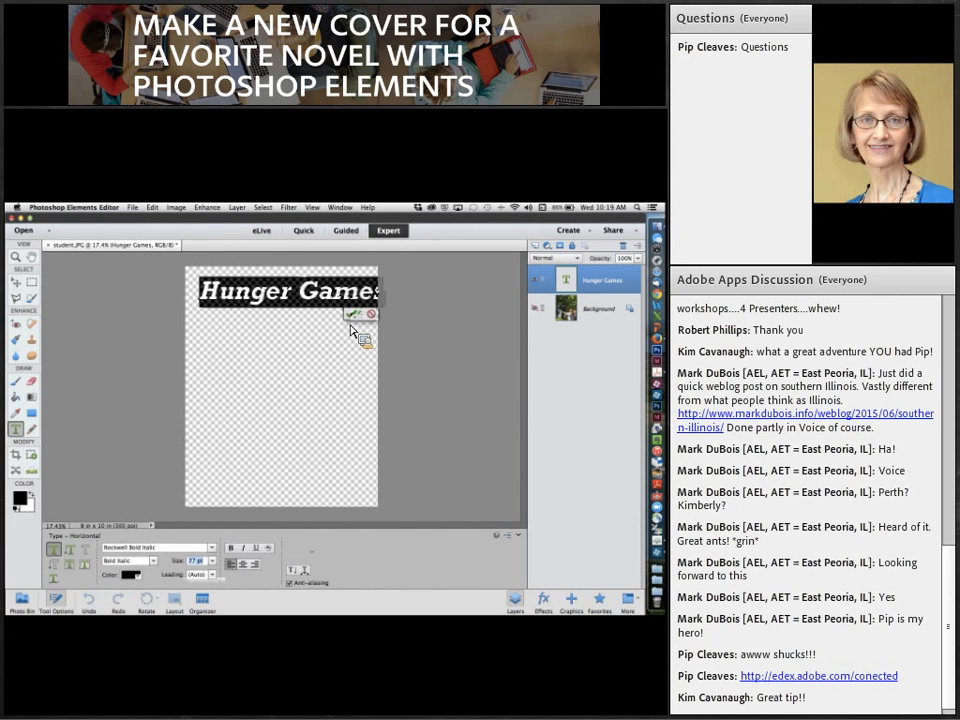
pyautogui.click(351, 314)
# - Move the "Hunger Games" title so it starts at the canvas's left edge, close to the top
pyautogui.moveTo(272, 300); pyautogui.dragTo(262, 300)
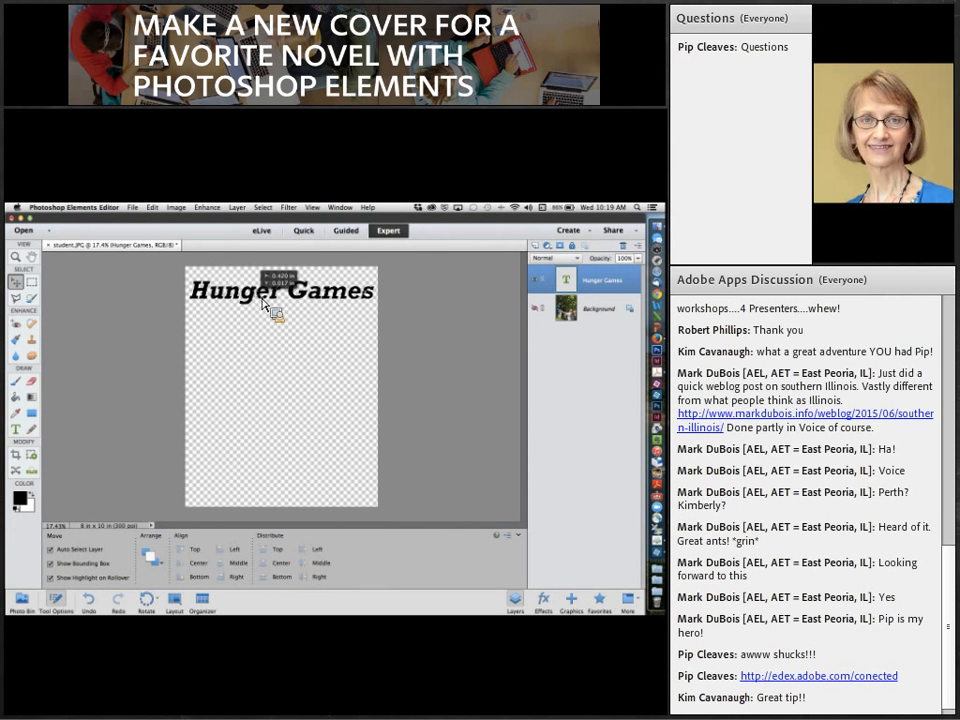
pyautogui.moveTo(262, 302); pyautogui.dragTo(257, 299)
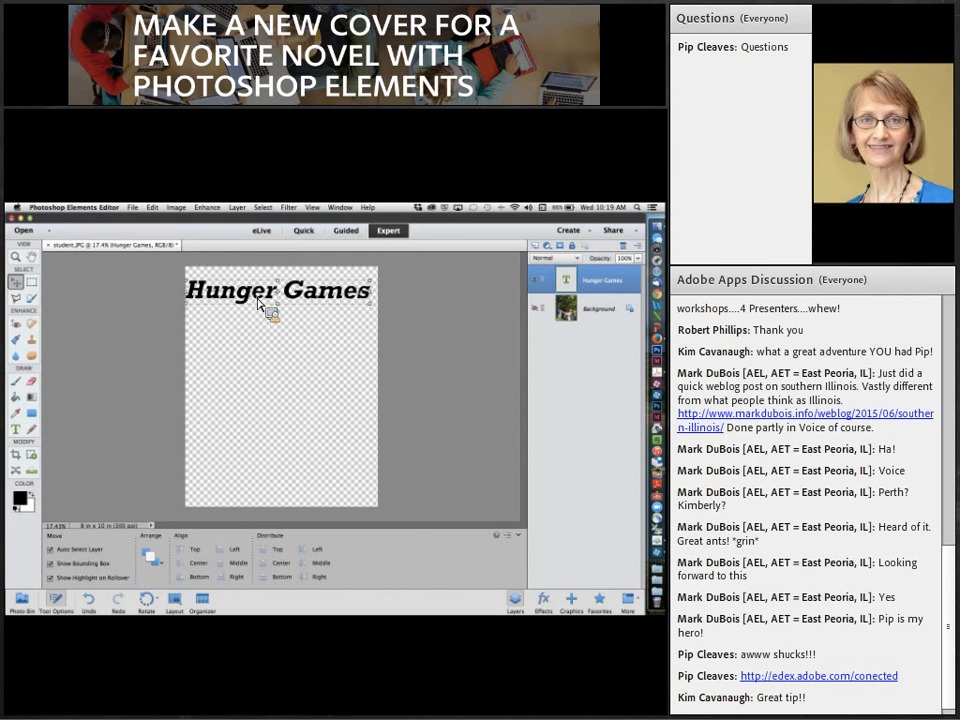
pyautogui.moveTo(269, 300); pyautogui.dragTo(274, 298)
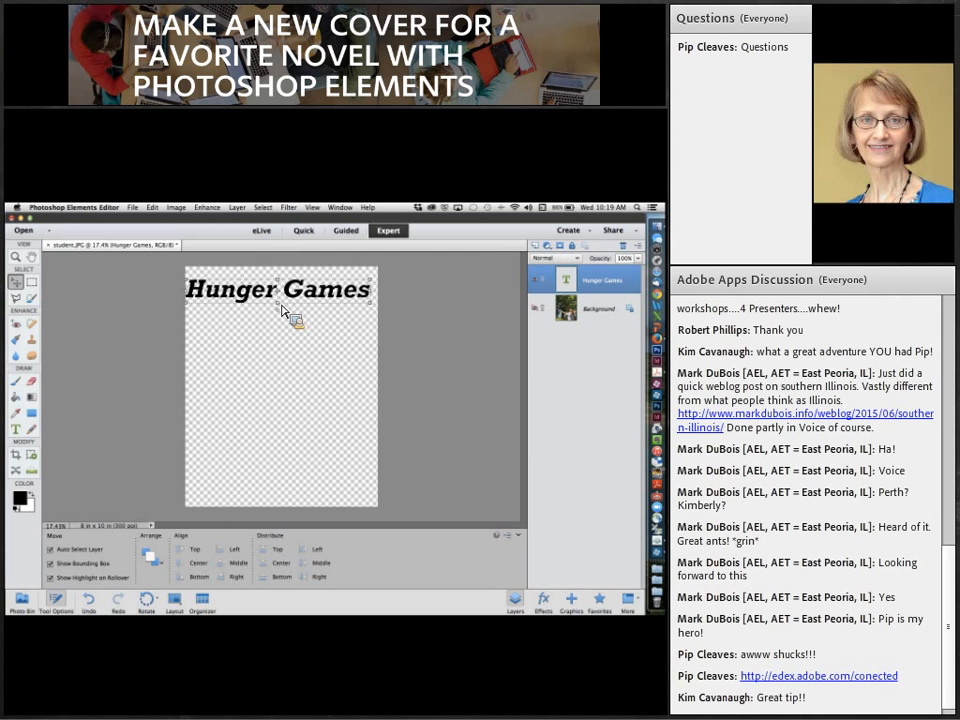
# - Stretch the "Hunger Games" title vertically to 250.44% height, shift it slightly to center it across the cover, and commit the transform
pyautogui.moveTo(282, 312); pyautogui.dragTo(283, 344)
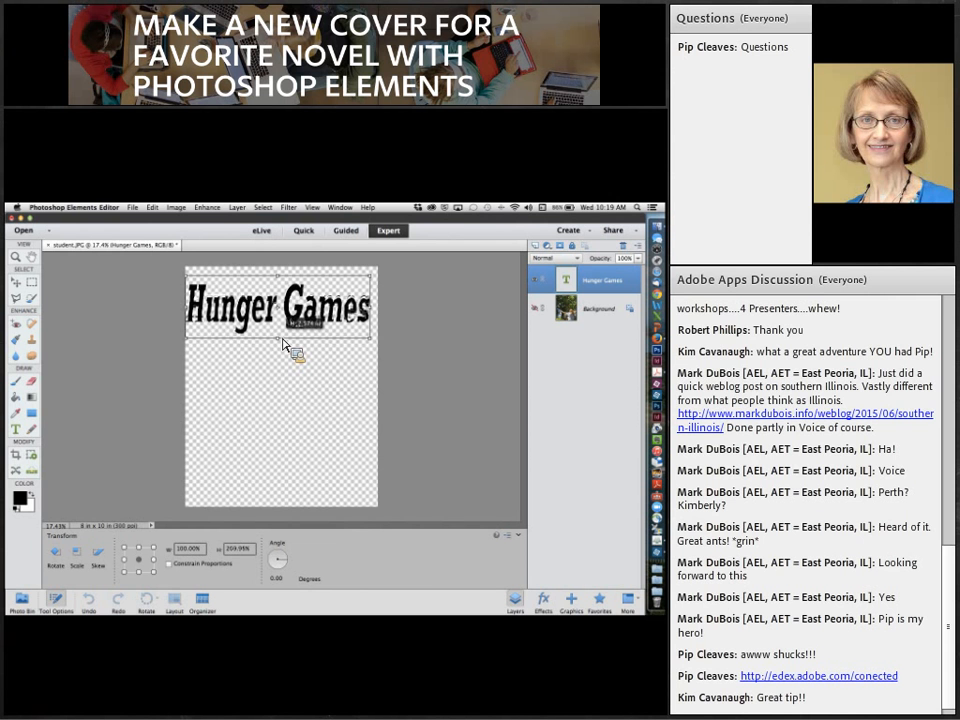
pyautogui.moveTo(283, 344); pyautogui.dragTo(284, 347)
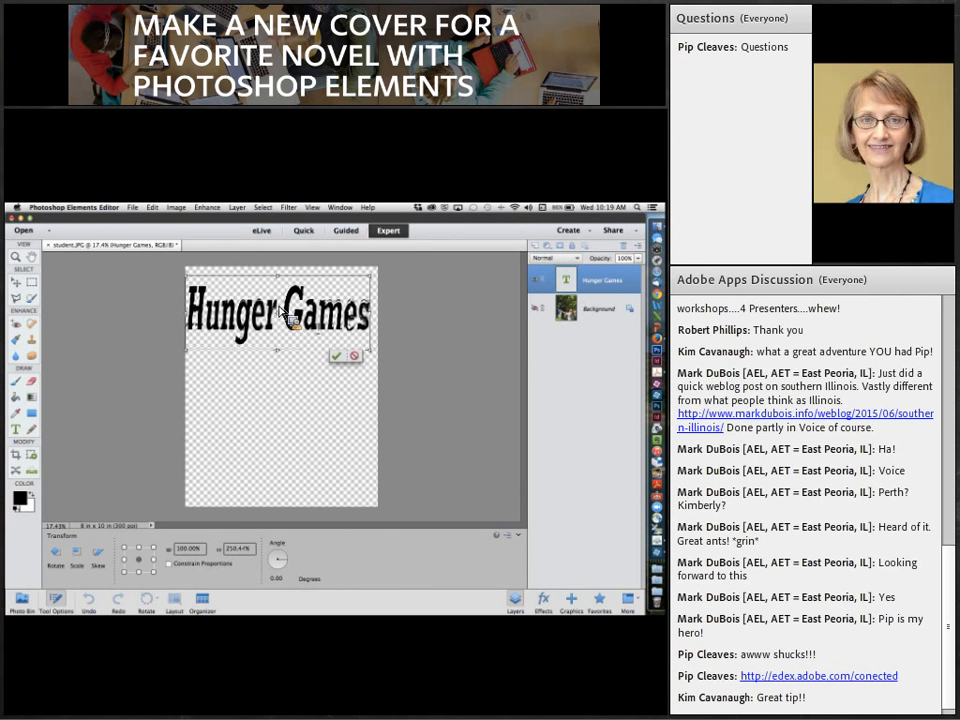
pyautogui.moveTo(281, 312); pyautogui.dragTo(299, 300)
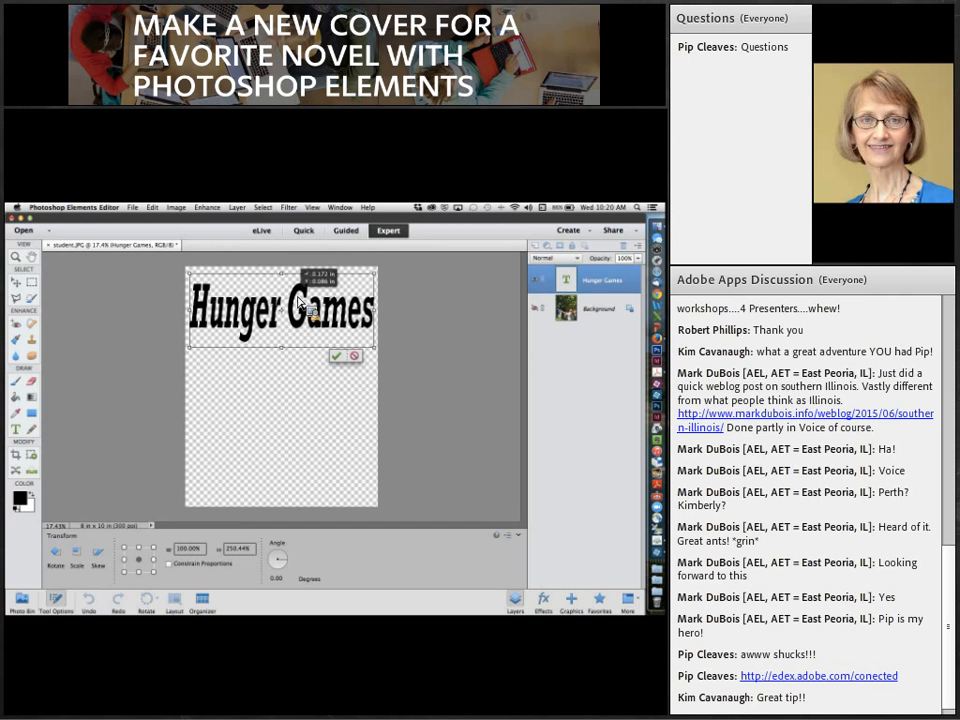
pyautogui.moveTo(299, 300); pyautogui.dragTo(301, 299)
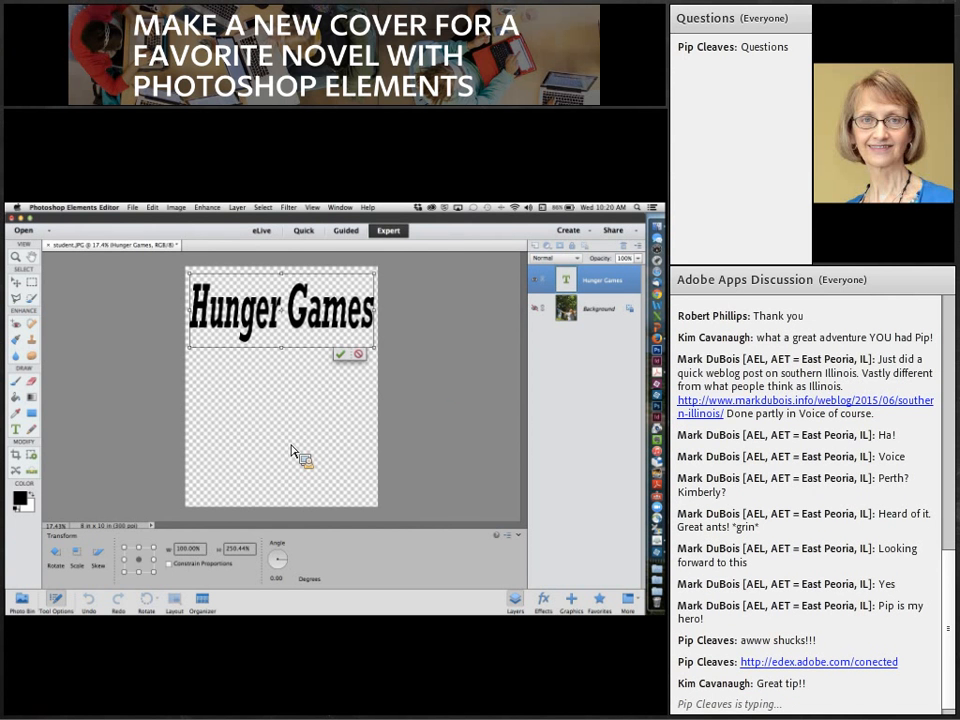
pyautogui.press('Return')
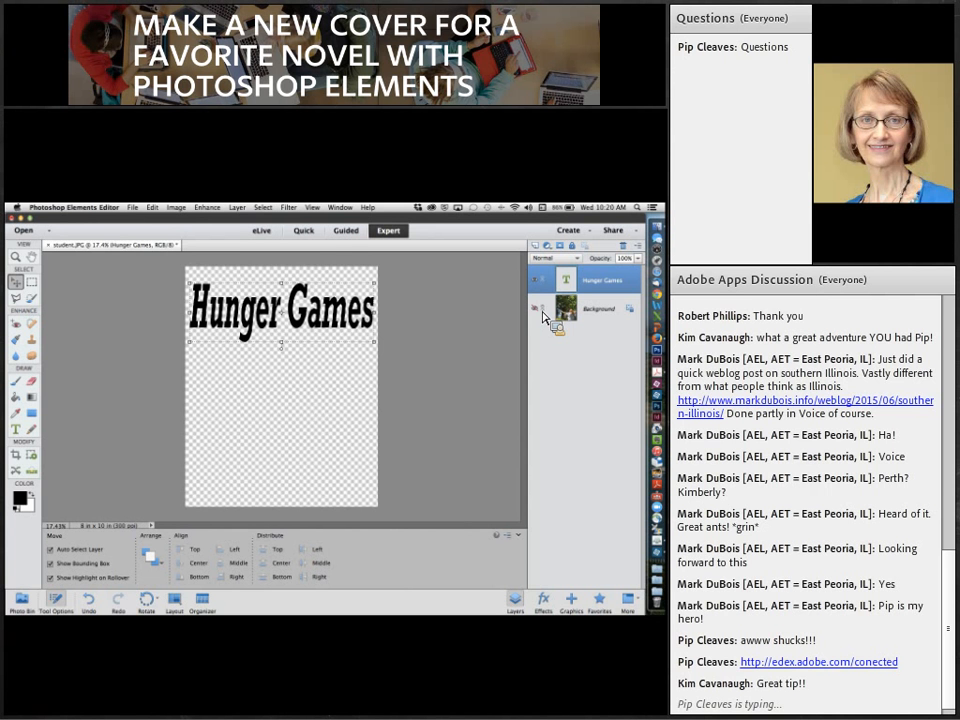
# - Show the Background layer again and duplicate it as "Background copy" in student.JPG
pyautogui.click(535, 309)
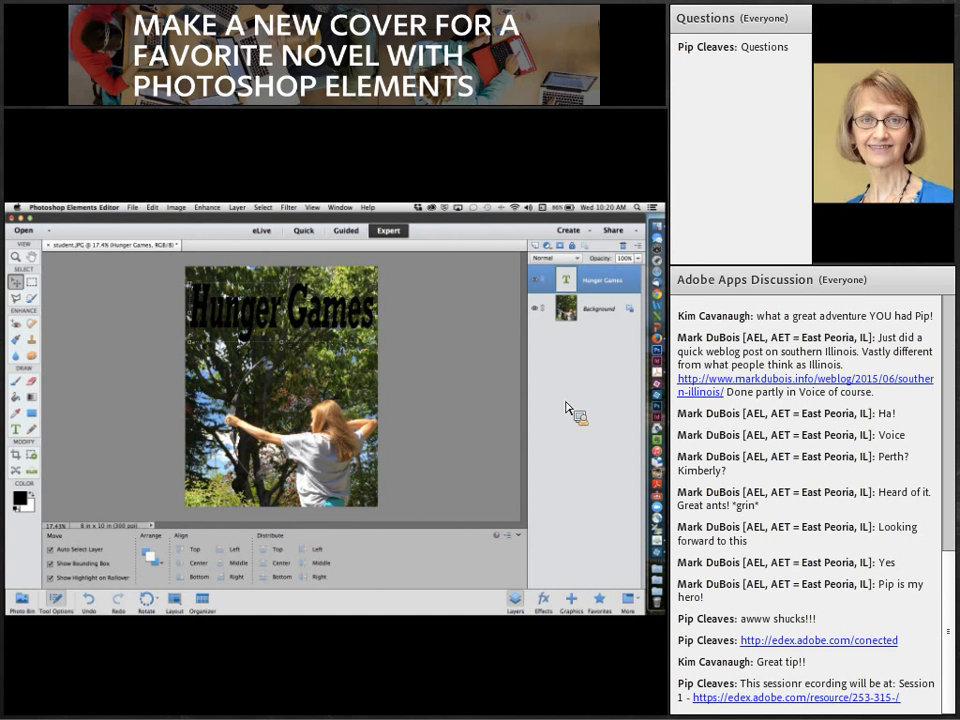
pyautogui.click(597, 318)
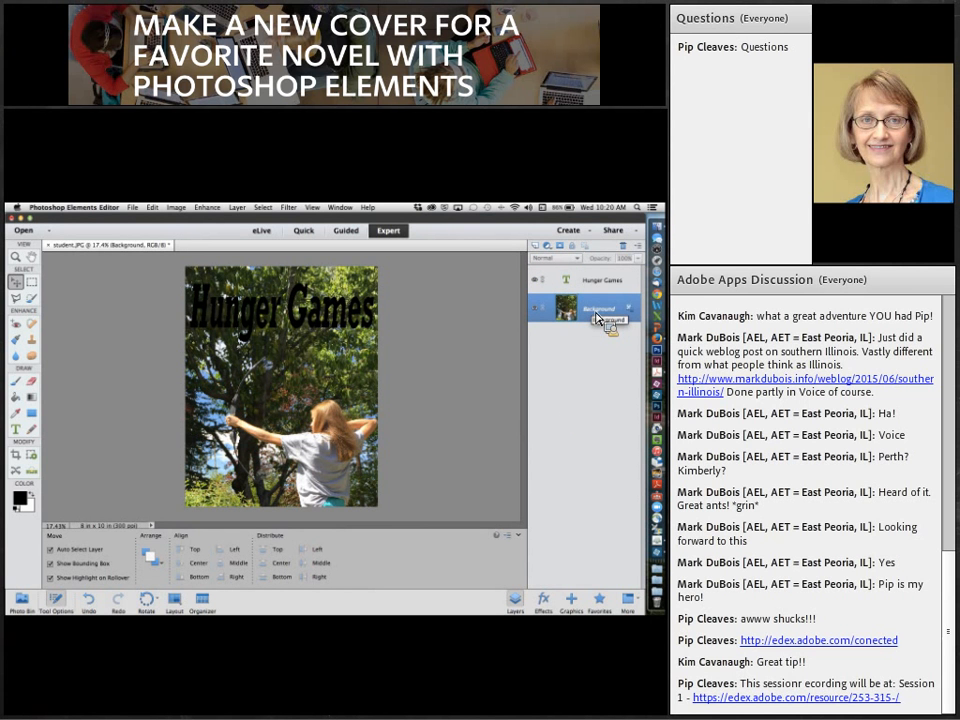
pyautogui.rightClick(597, 318)
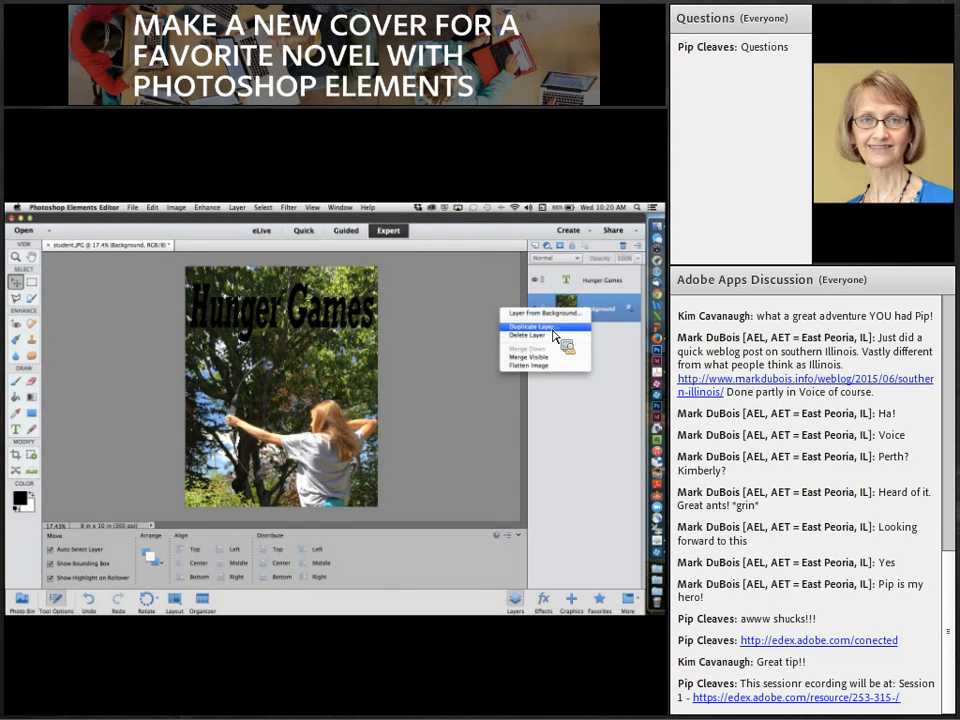
pyautogui.click(552, 328)
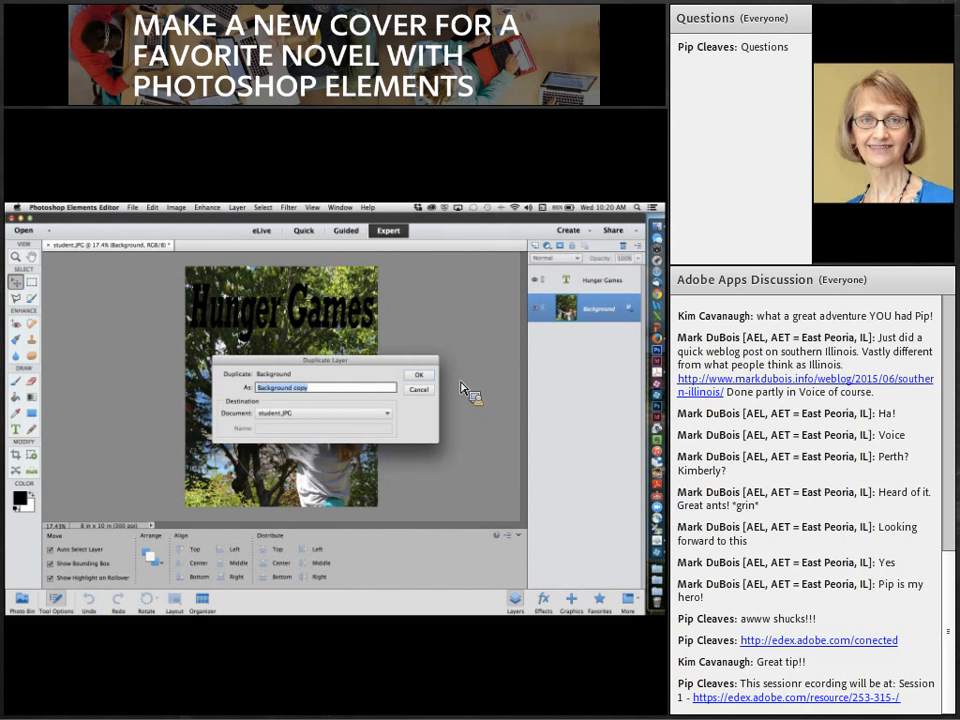
pyautogui.press('Return')
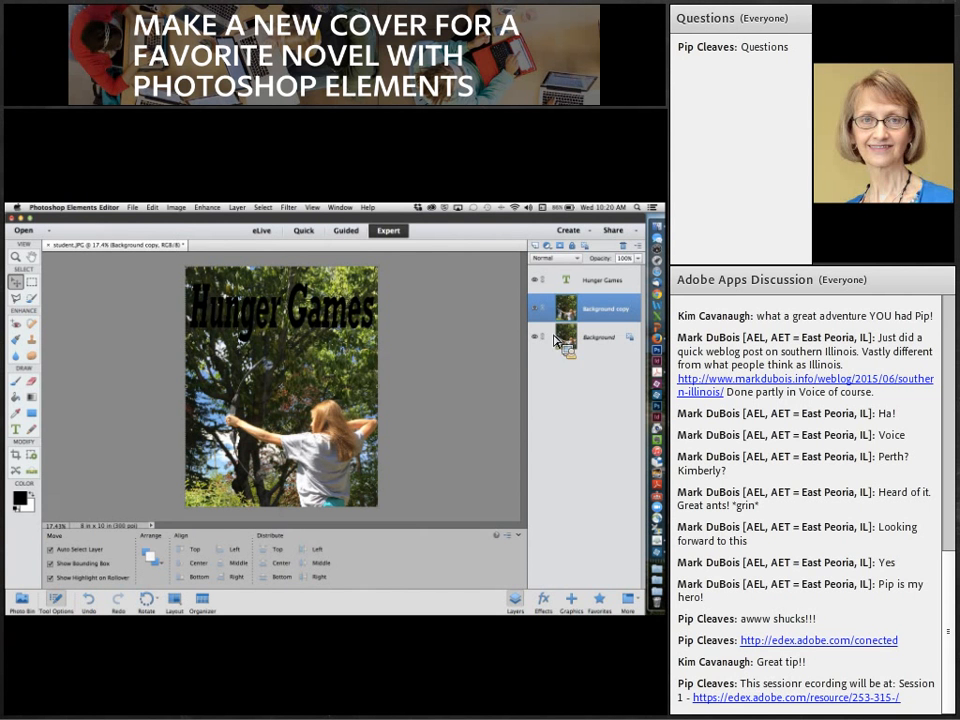
# - Move the Background copy layer above the Hunger Games text layer in the layer stack
pyautogui.doubleClick(604, 311)
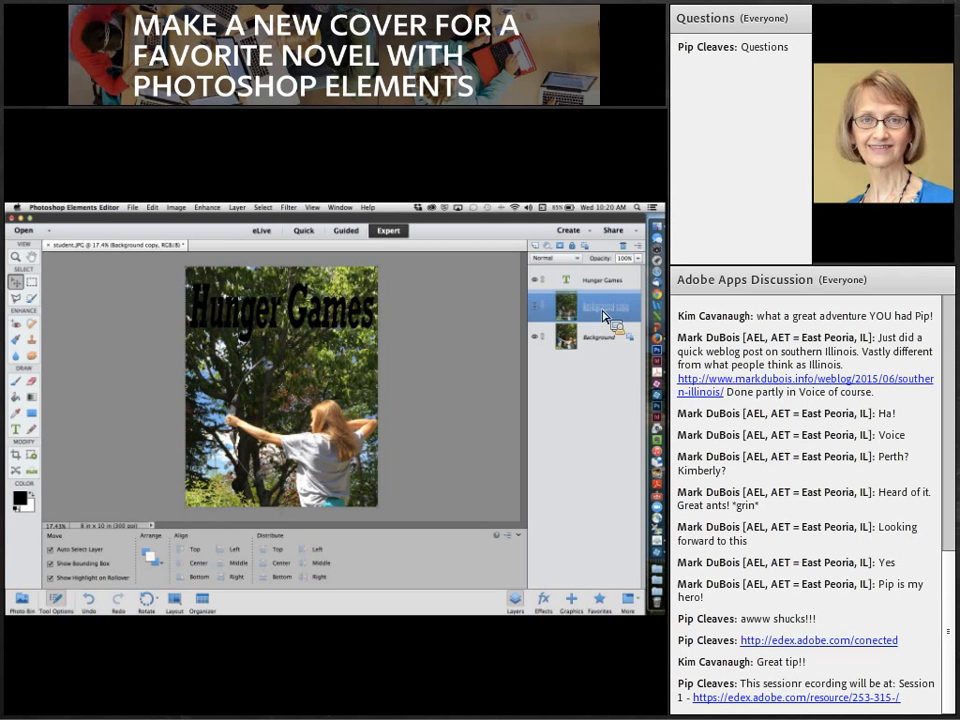
pyautogui.moveTo(603, 315); pyautogui.dragTo(603, 287)
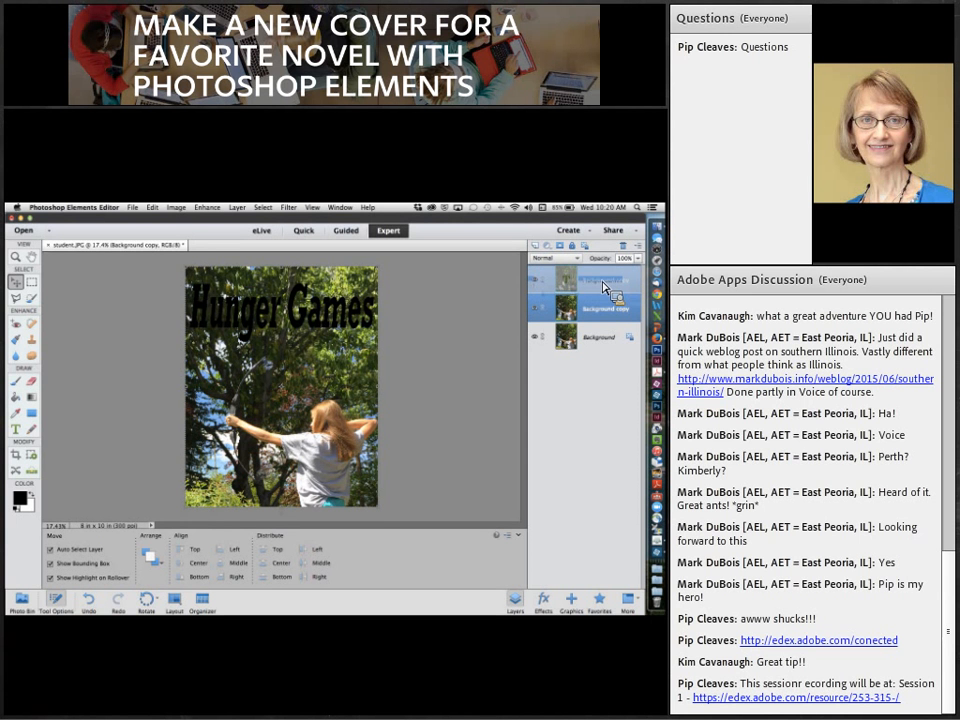
pyautogui.moveTo(603, 287); pyautogui.dragTo(603, 288)
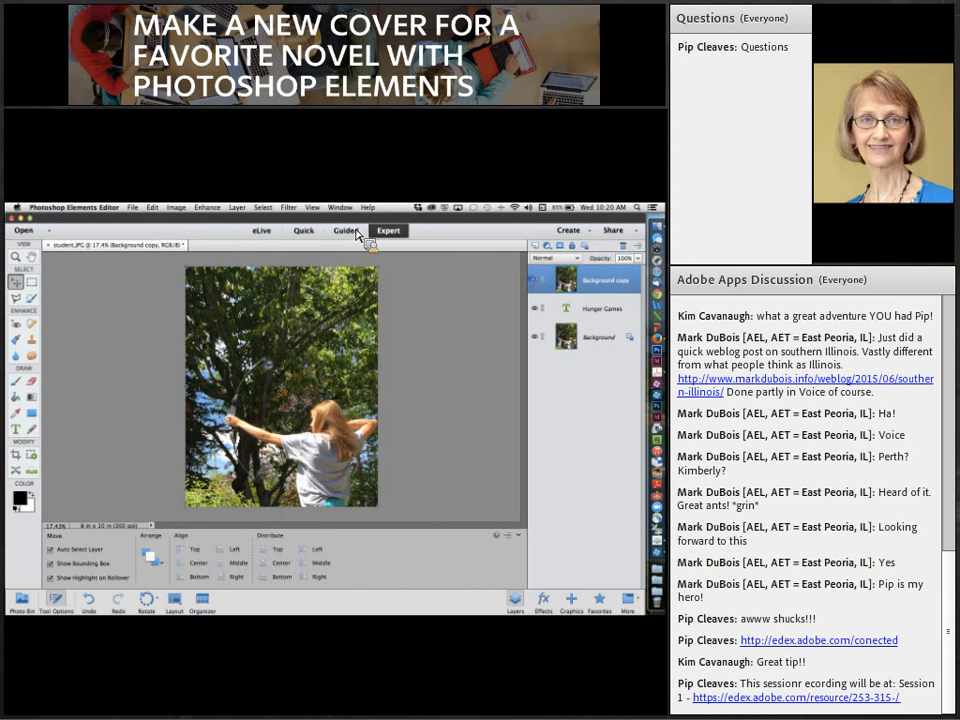
# - Create a clipping mask that clips Background copy to the Hunger Games text, and hide the Background layer
pyautogui.click(239, 207)
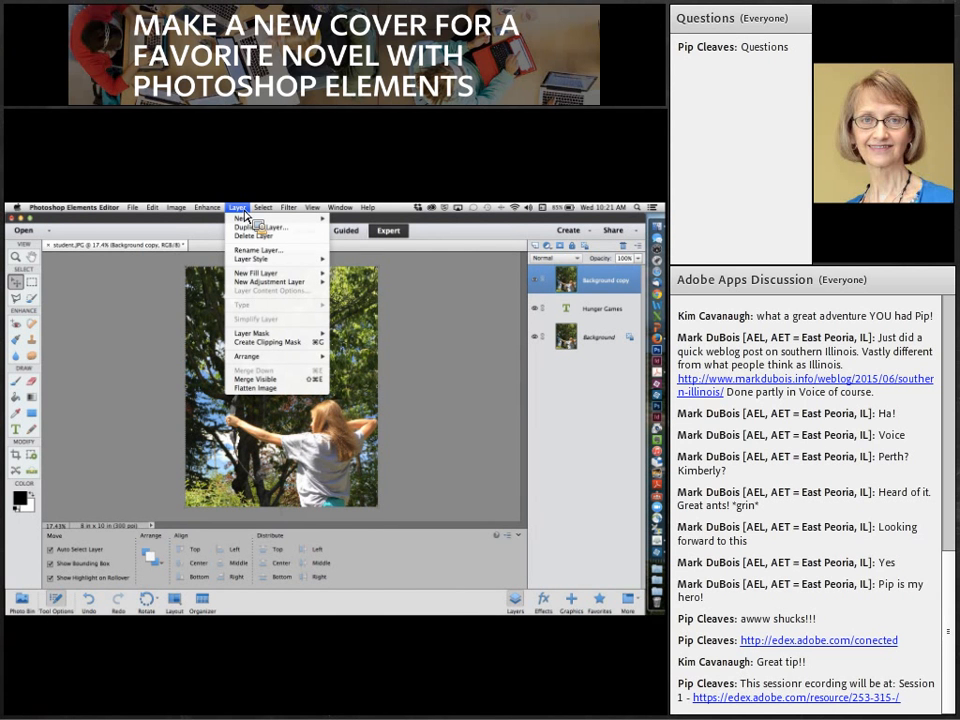
pyautogui.click(258, 345)
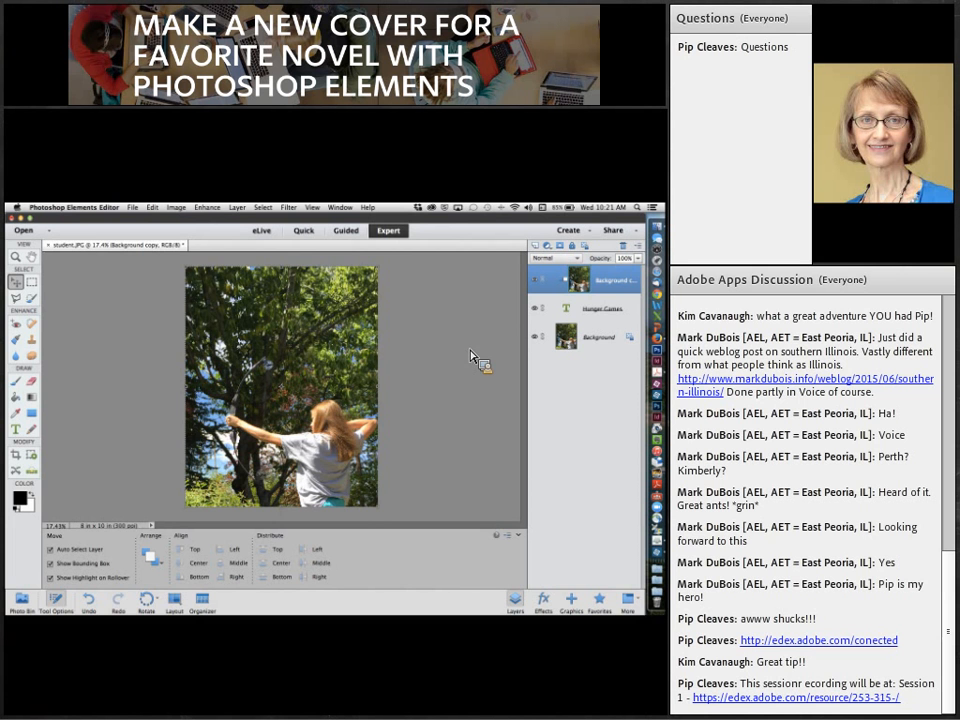
pyautogui.click(536, 338)
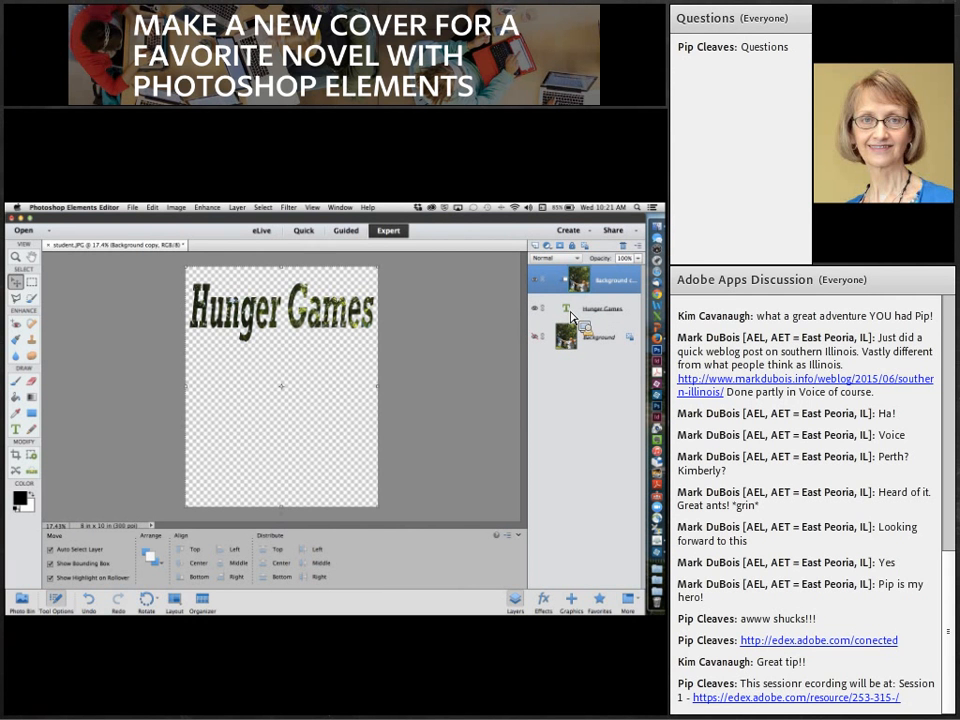
# - Apply the Simple Emboss style from the Bevels category to the Hunger Games text layer
pyautogui.click(570, 316)
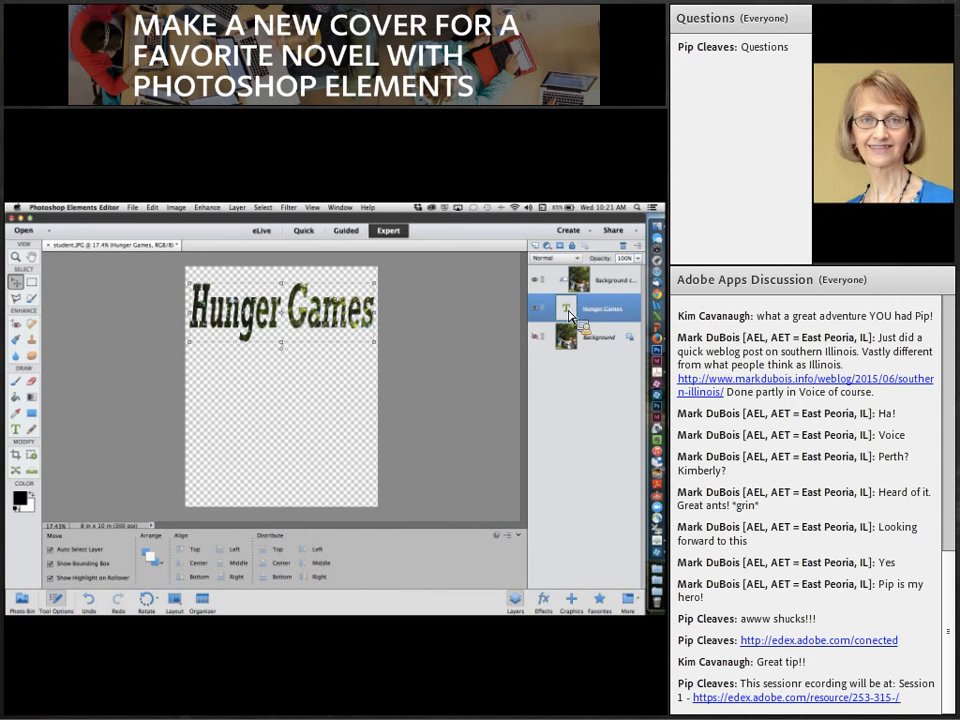
pyautogui.click(545, 610)
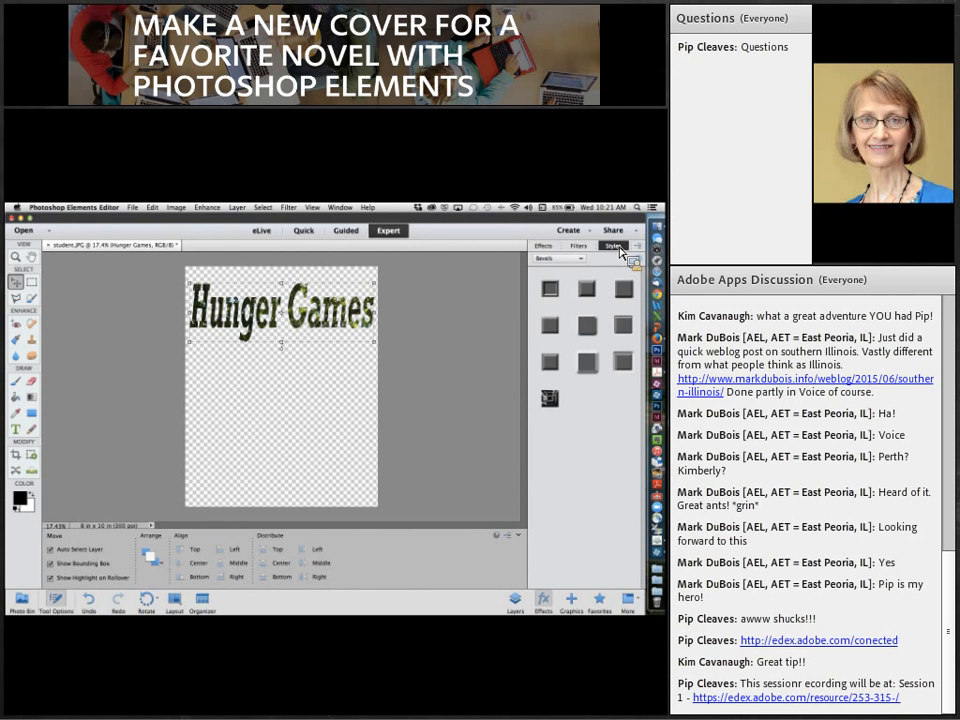
pyautogui.click(578, 258)
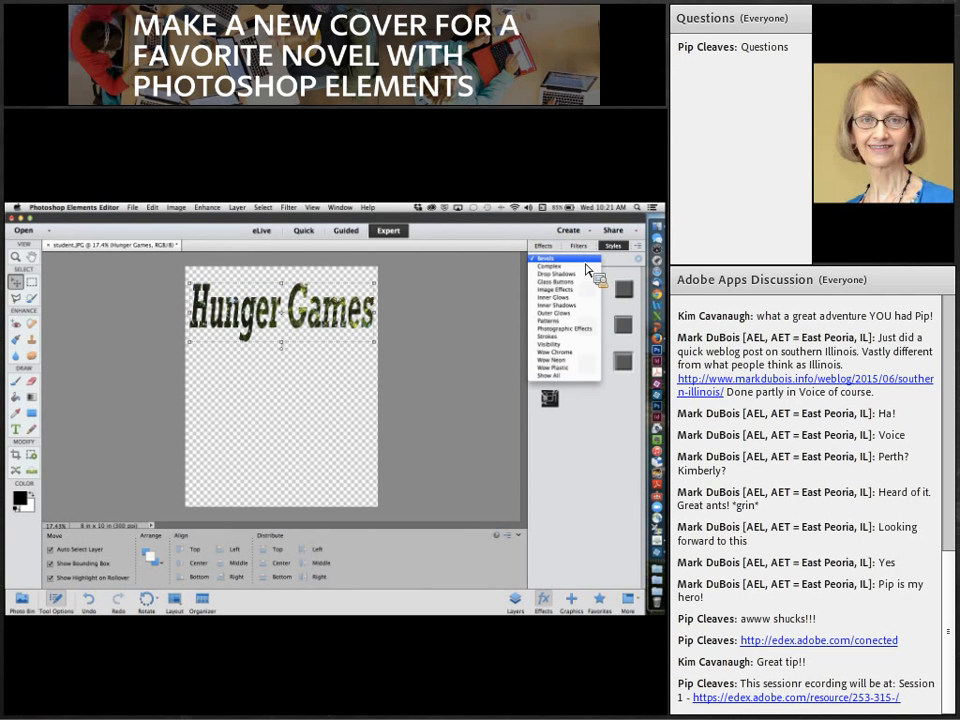
pyautogui.click(587, 261)
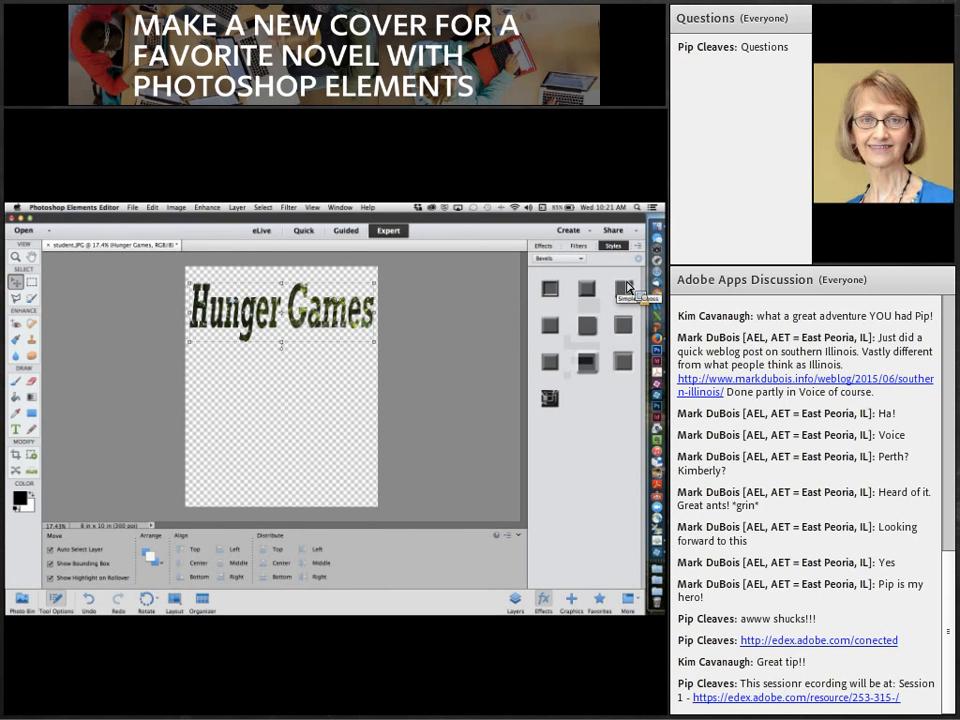
pyautogui.click(627, 289)
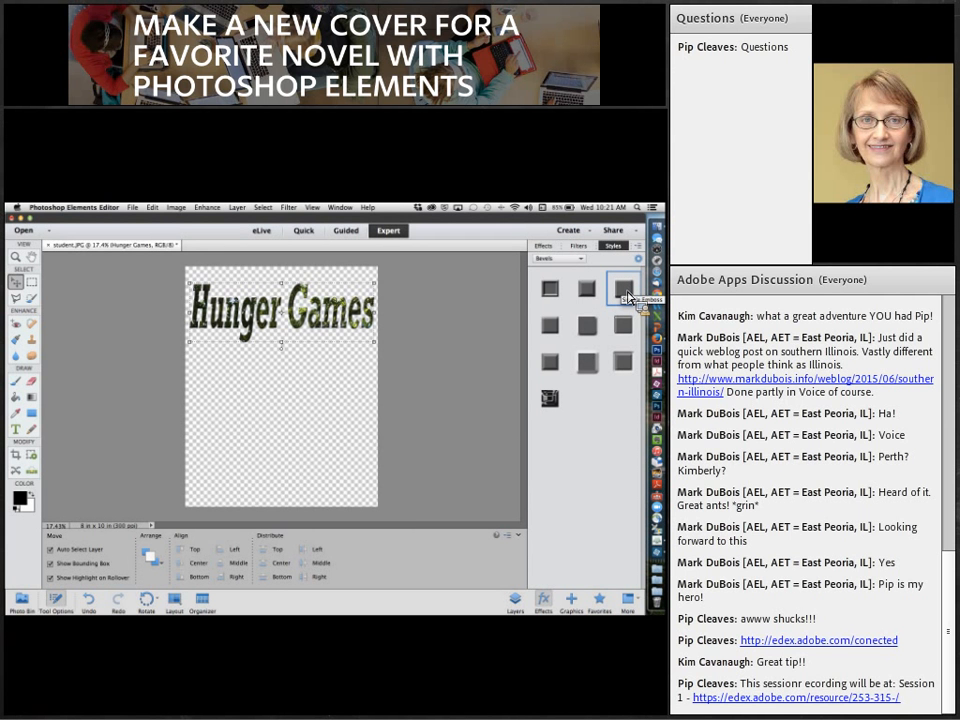
# - Try Scalloped Edge and another bevel style on the enlarged title, and return to Simple Emboss
pyautogui.press('super+plus')
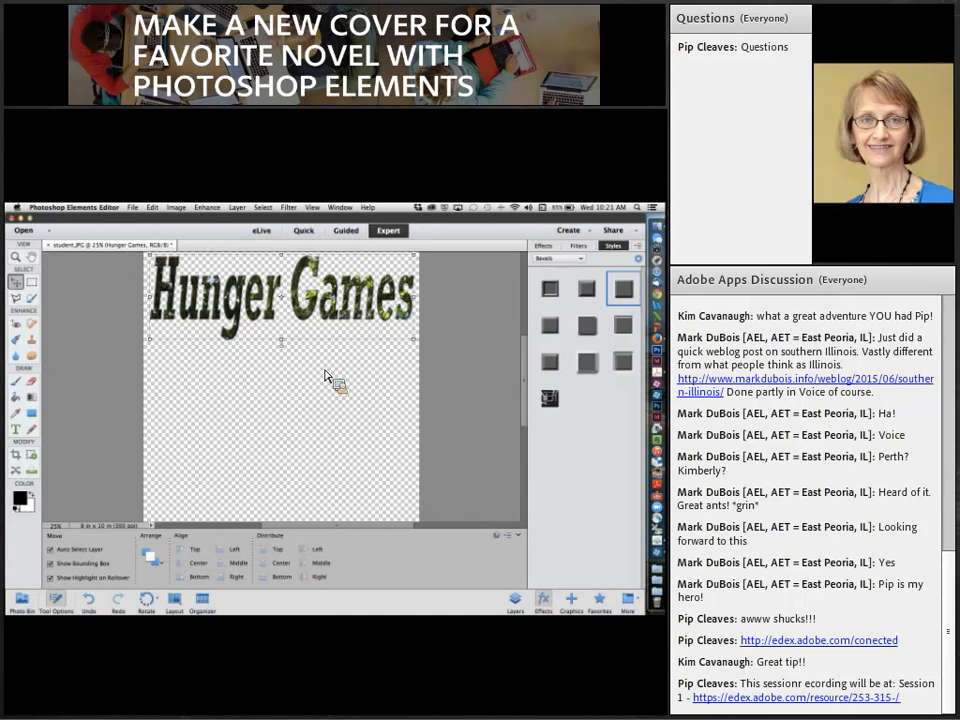
pyautogui.scroll(2, 325, 377)
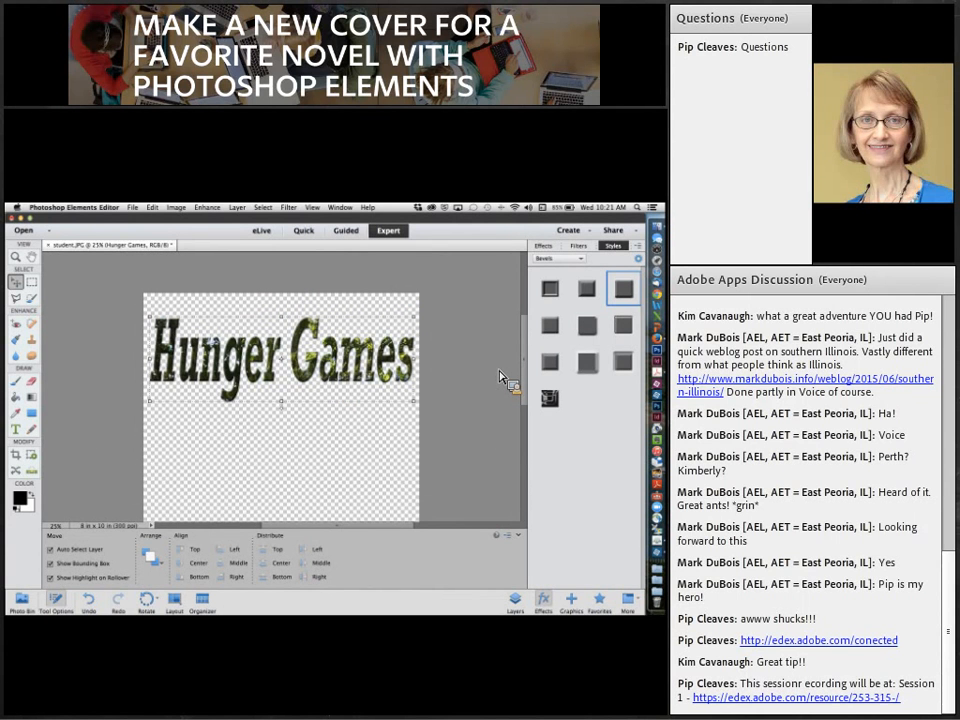
pyautogui.press('super+plus')
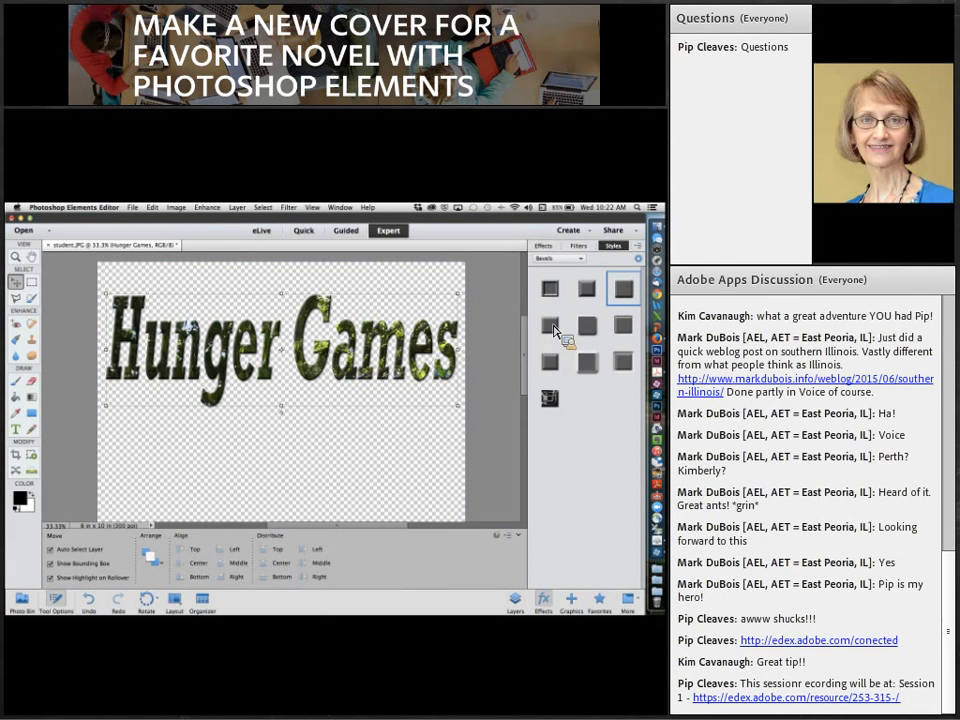
pyautogui.click(589, 292)
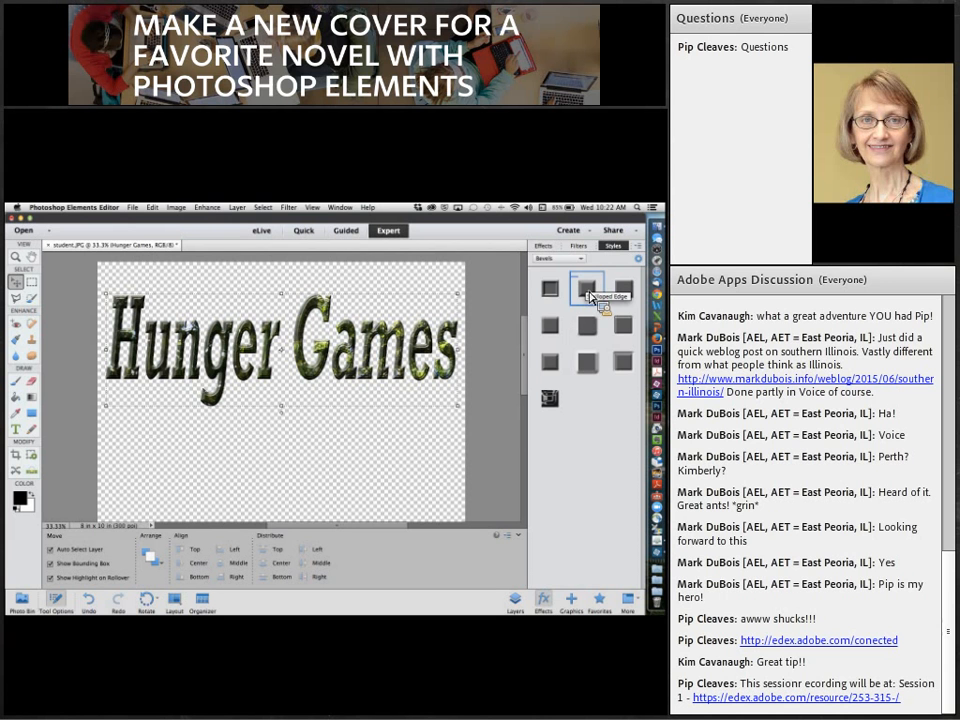
pyautogui.click(628, 330)
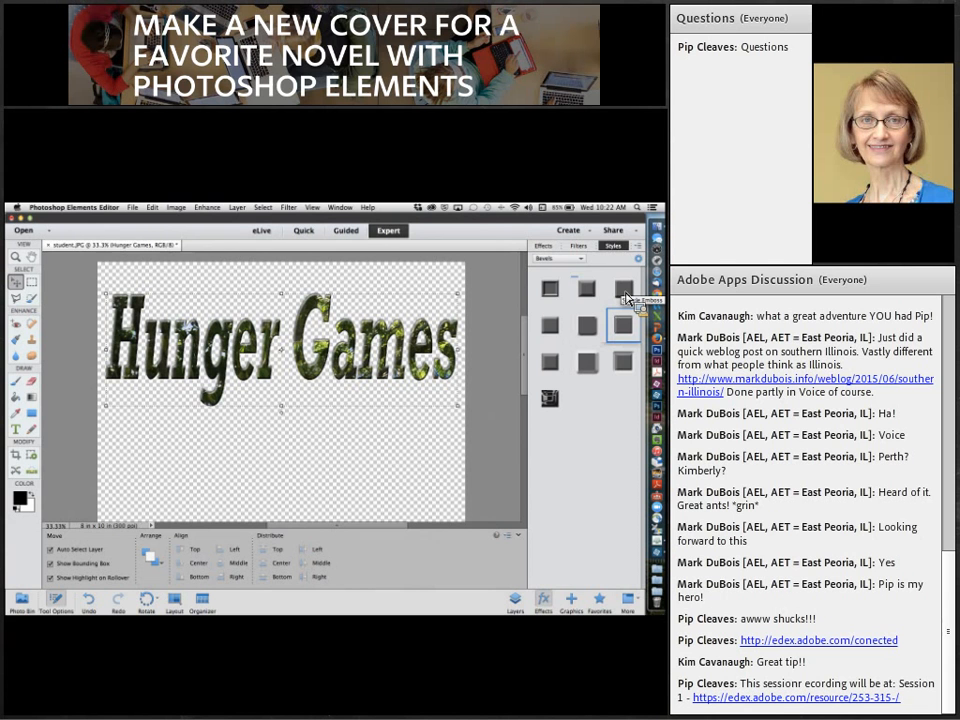
pyautogui.click(625, 290)
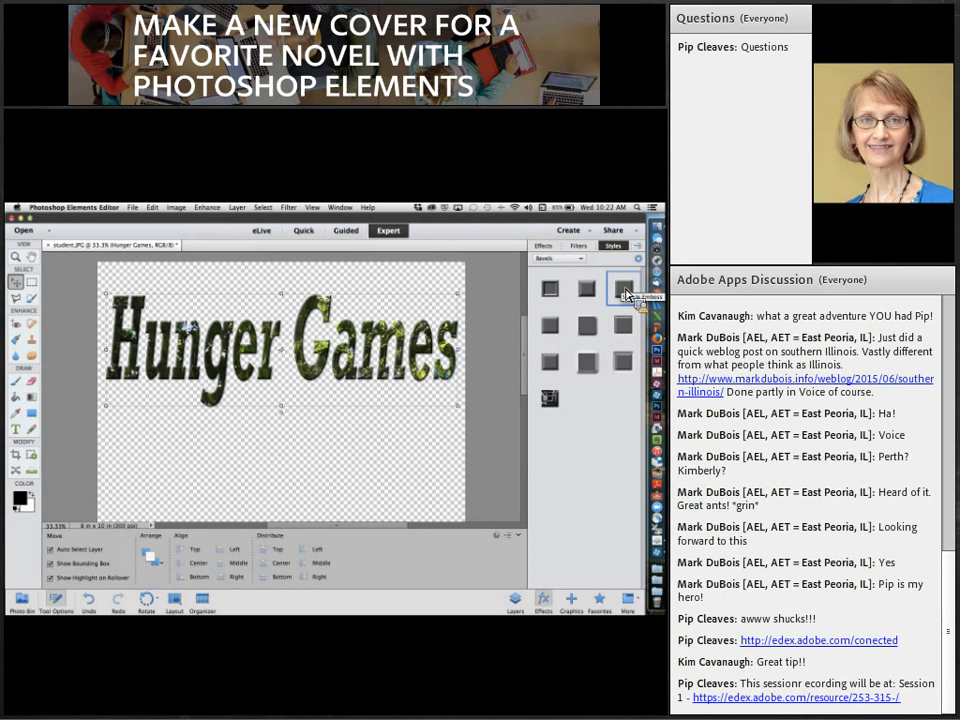
# - Show the Background layer and add an outer glow to the title's layer style, increasing its size to about 21 px
pyautogui.click(515, 600)
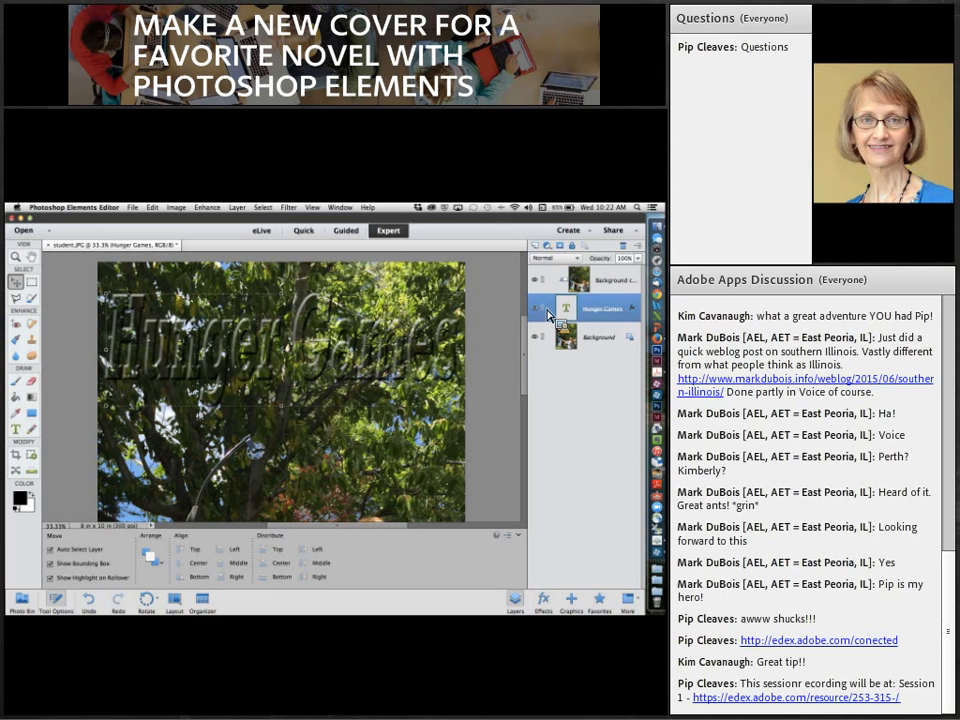
pyautogui.doubleClick(636, 315)
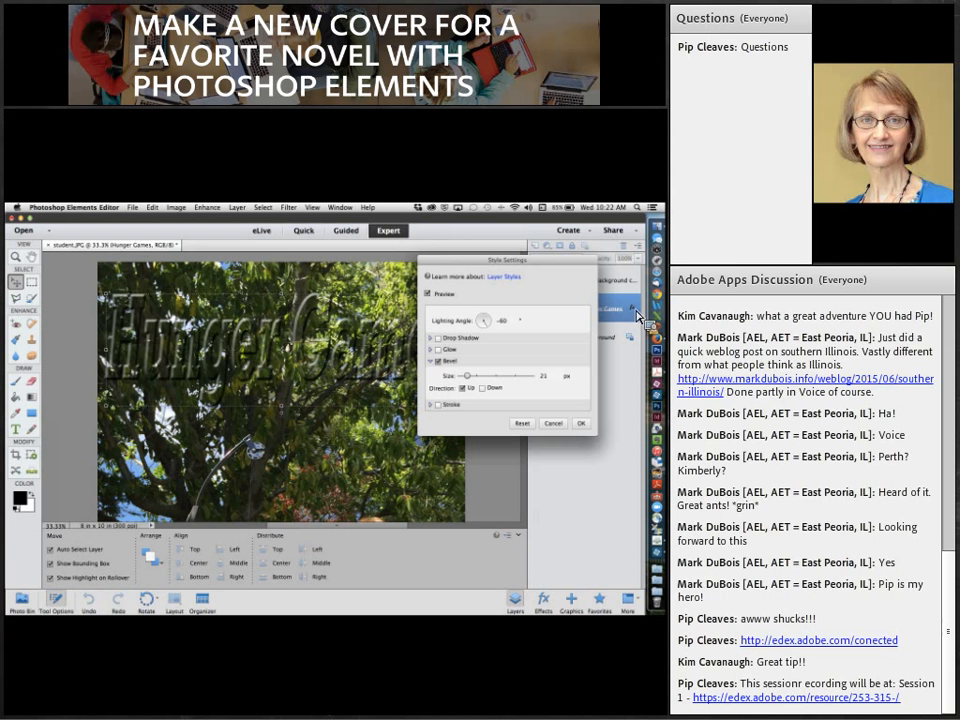
pyautogui.click(433, 350)
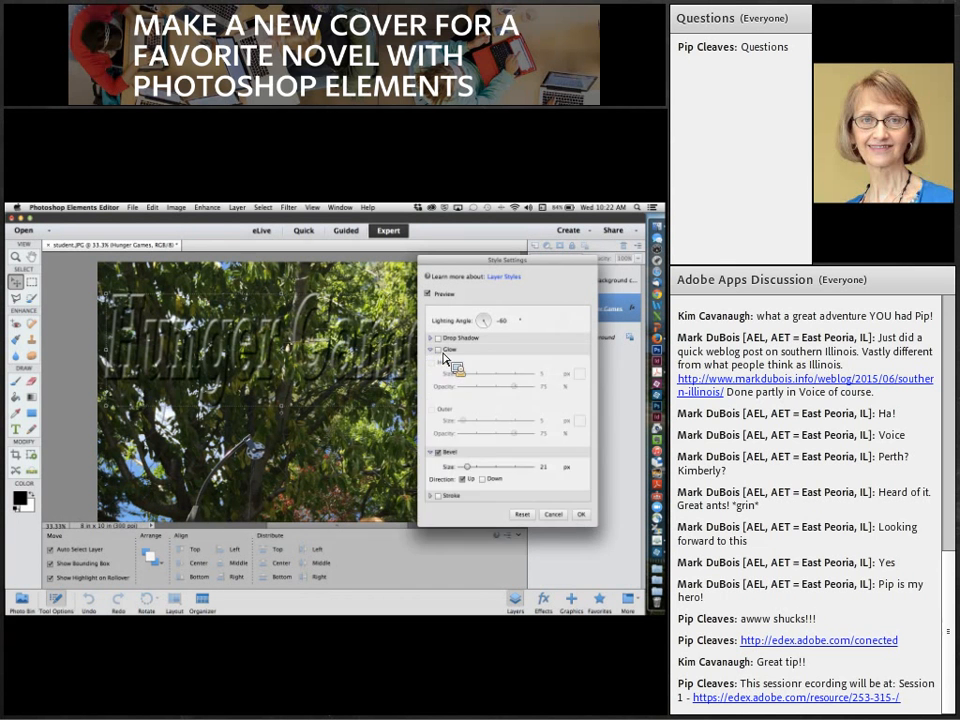
pyautogui.click(441, 351)
pyautogui.click(433, 410)
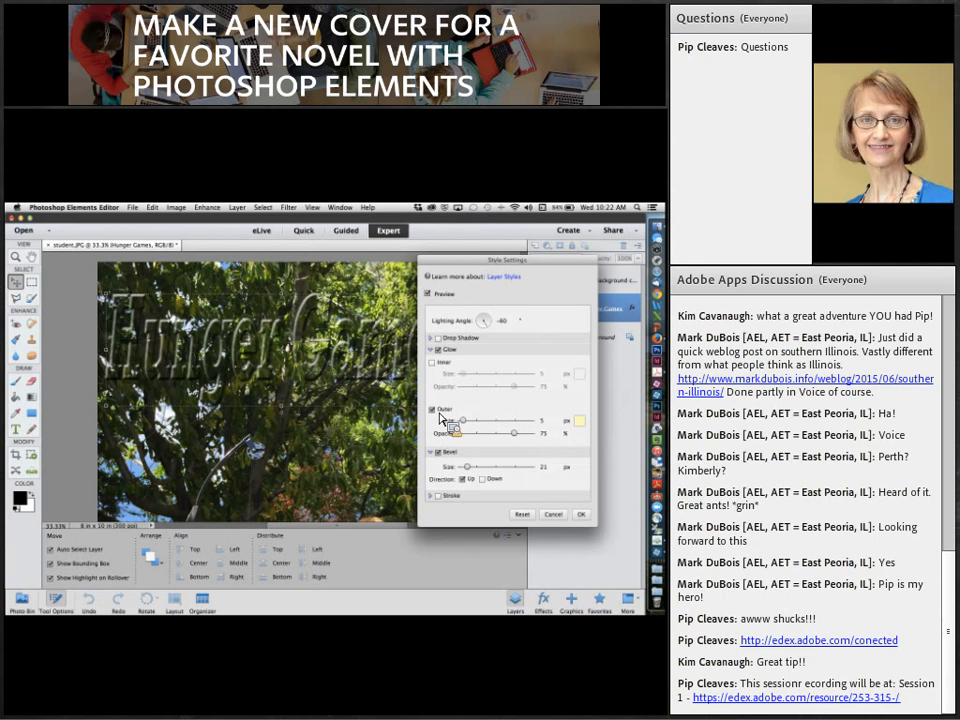
pyautogui.moveTo(462, 420); pyautogui.dragTo(467, 421)
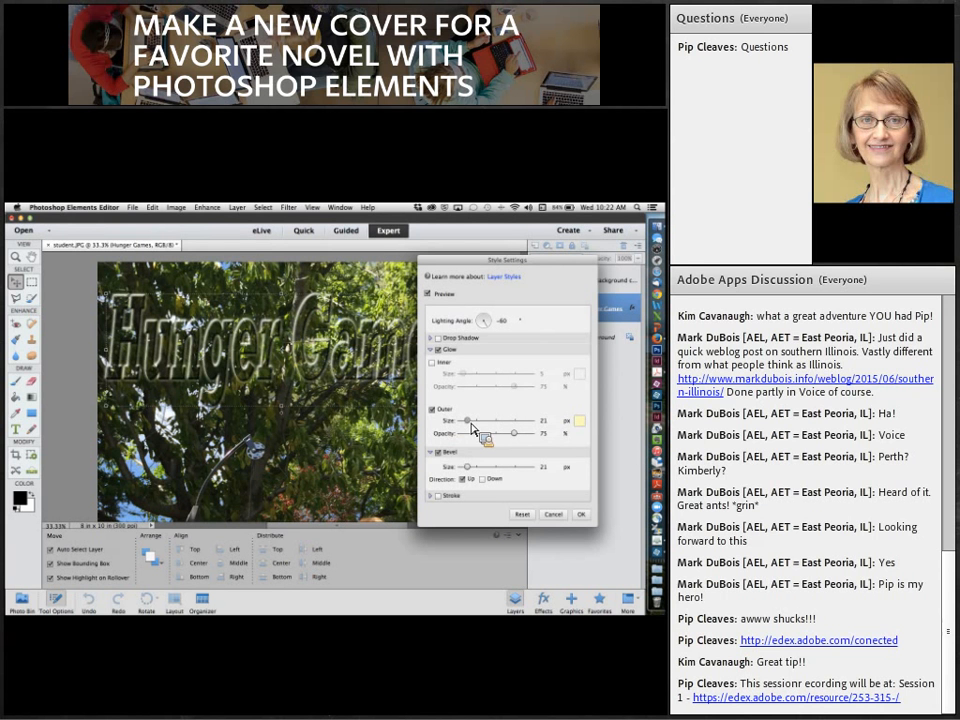
pyautogui.moveTo(471, 424); pyautogui.dragTo(473, 424)
pyautogui.click(580, 514)
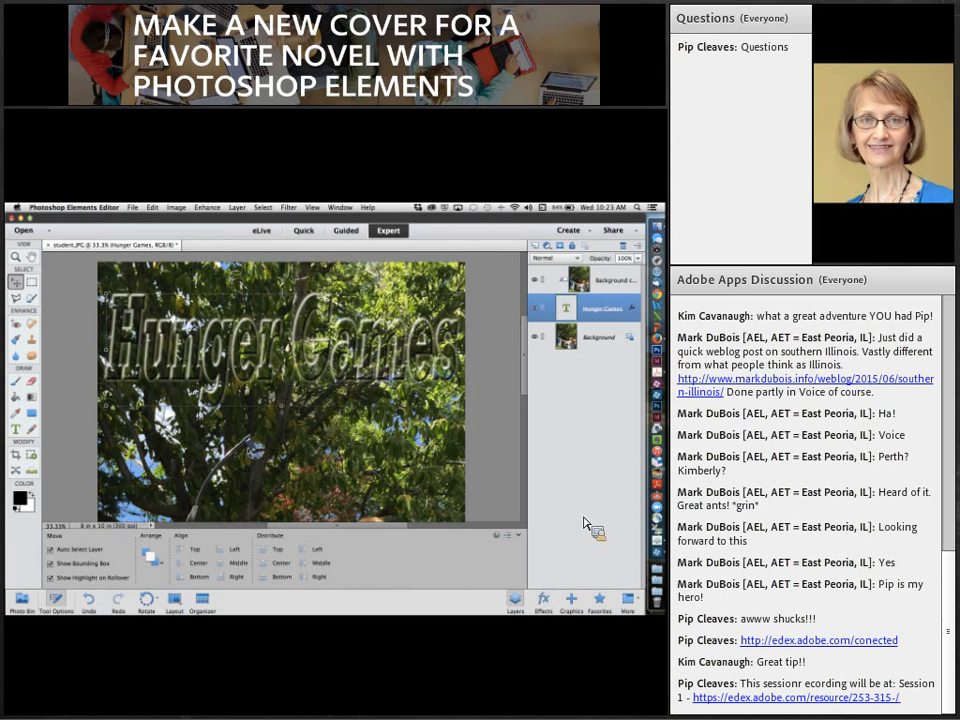
# - Add a Hue/Saturation adjustment layer directly above the Background layer
pyautogui.click(414, 385)
pyautogui.press('super+0')
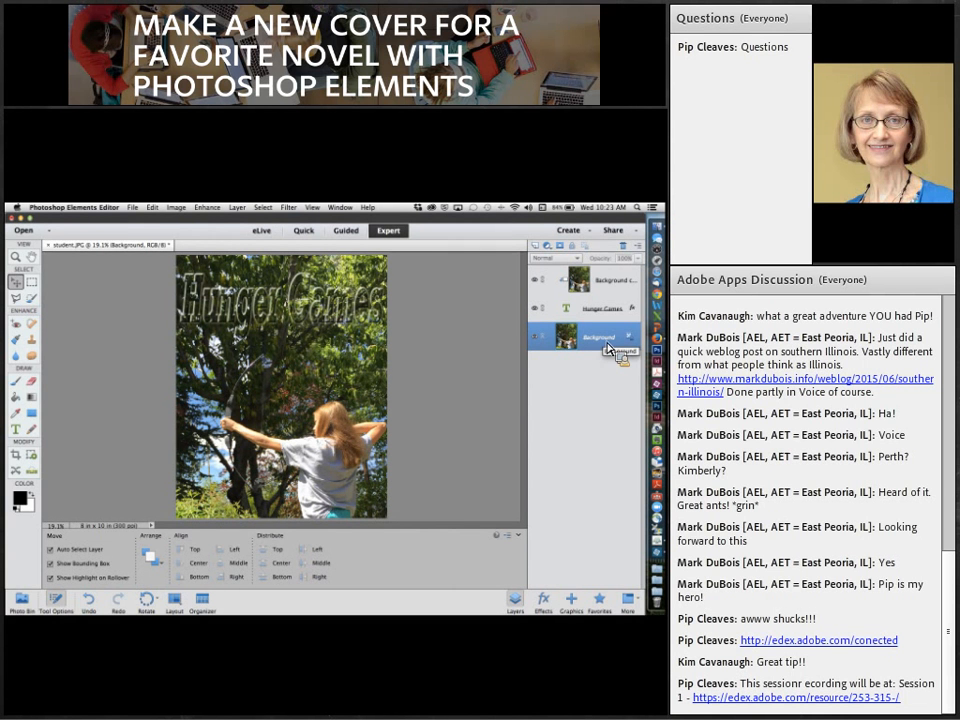
pyautogui.click(556, 254)
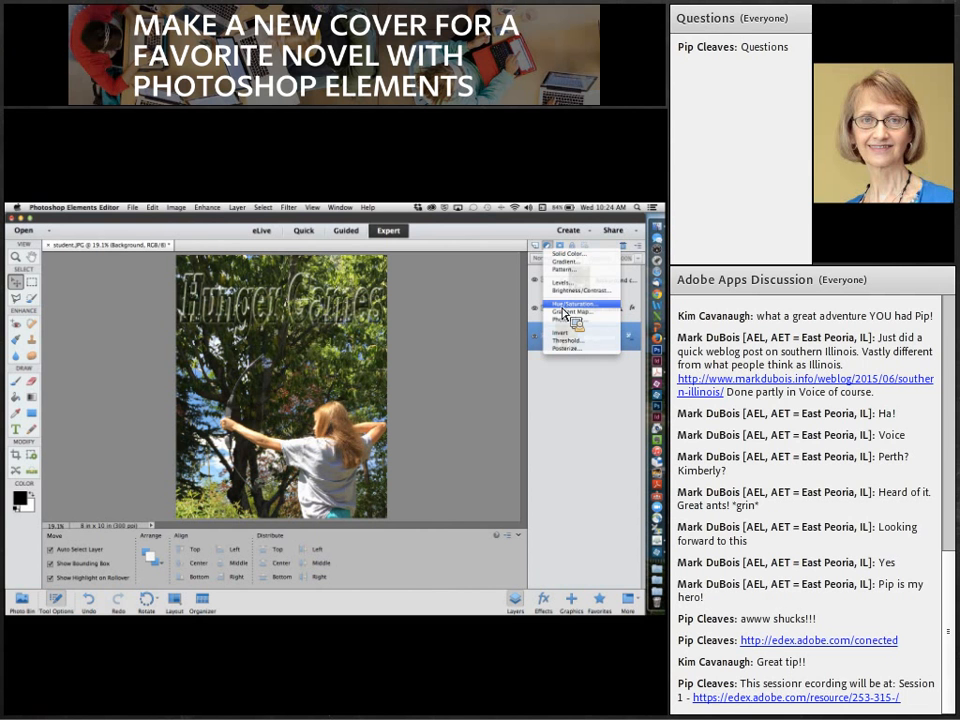
pyautogui.click(564, 305)
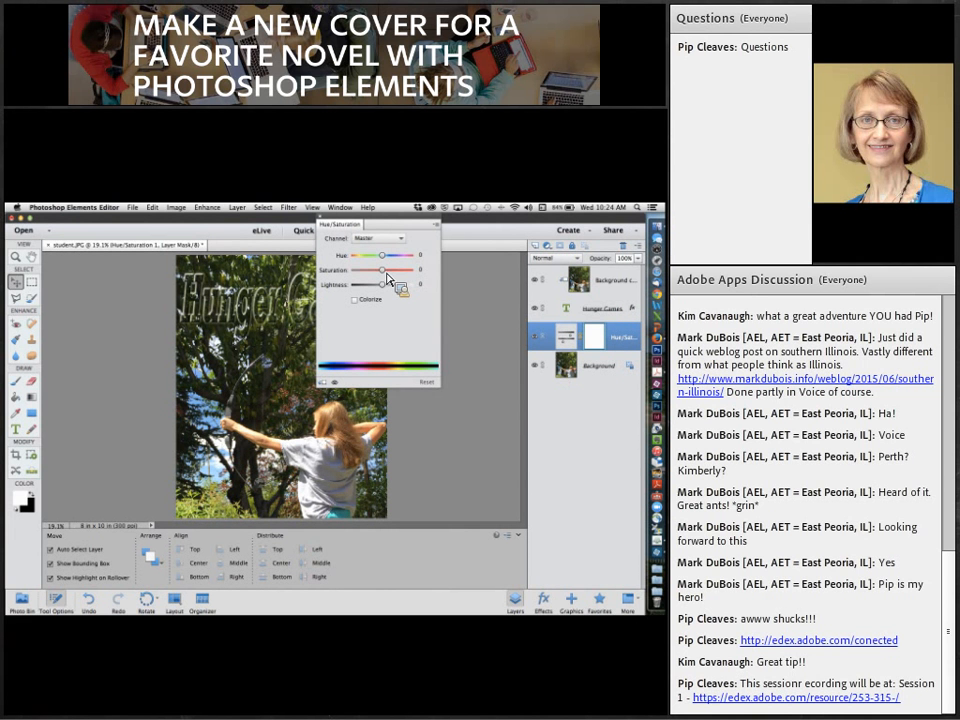
# - Set the adjustment's Saturation to -100 and Lightness to +20, and close the Hue/Saturation settings
pyautogui.moveTo(382, 270); pyautogui.dragTo(359, 270)
pyautogui.moveTo(359, 270); pyautogui.dragTo(352, 270)
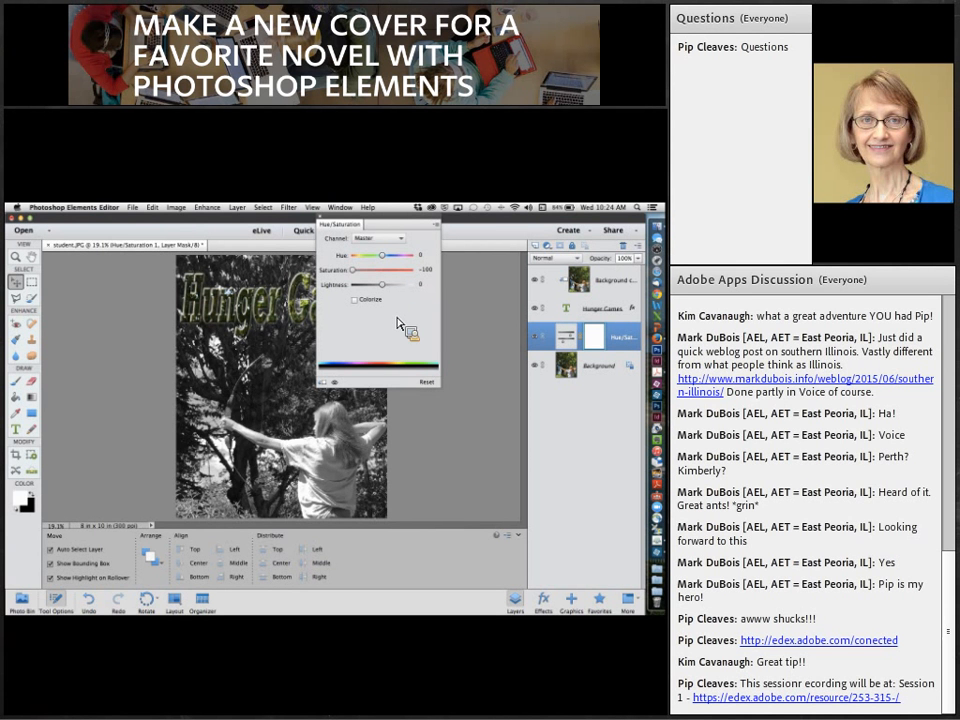
pyautogui.moveTo(382, 285); pyautogui.dragTo(392, 287)
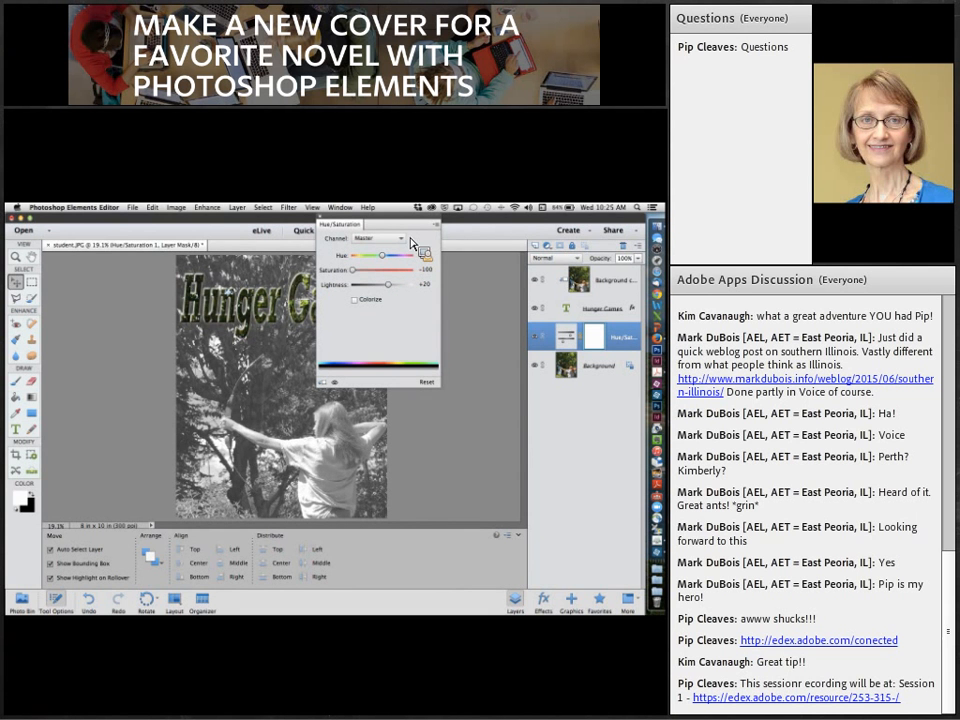
pyautogui.click(325, 225)
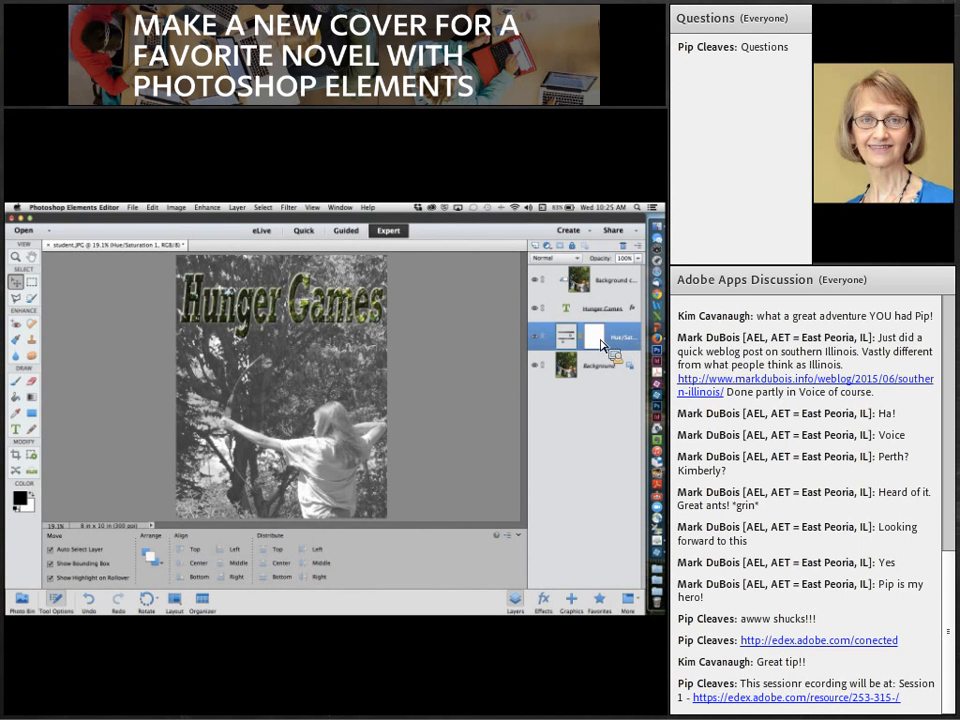
# - Set up an 80 px black brush and begin painting the top of the archer's hair on the Hue/Saturation layer mask
pyautogui.click(16, 381)
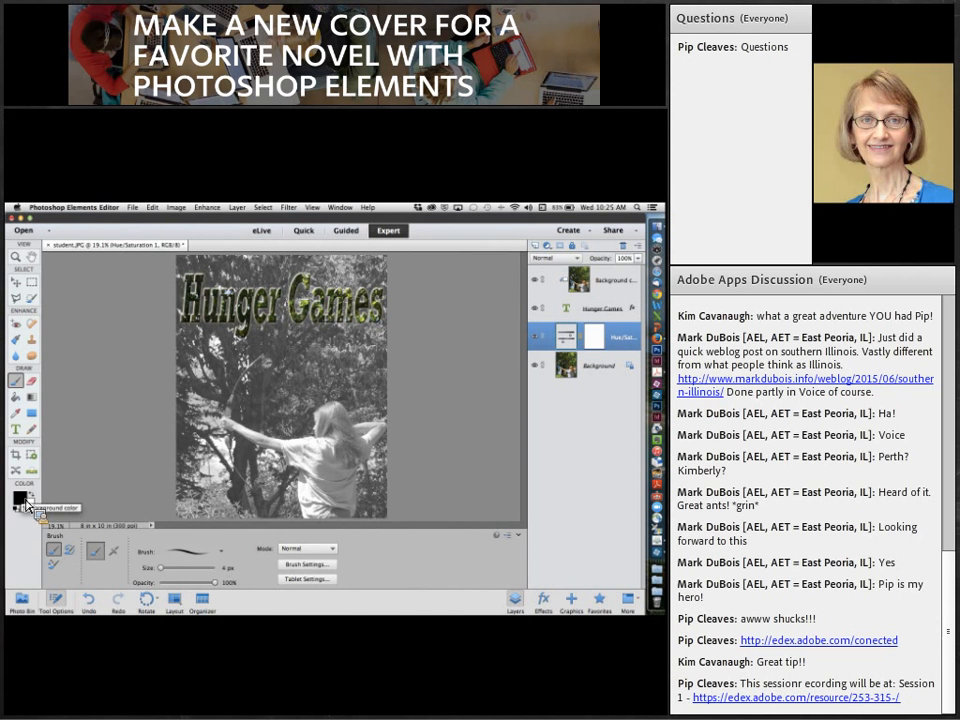
pyautogui.click(24, 502)
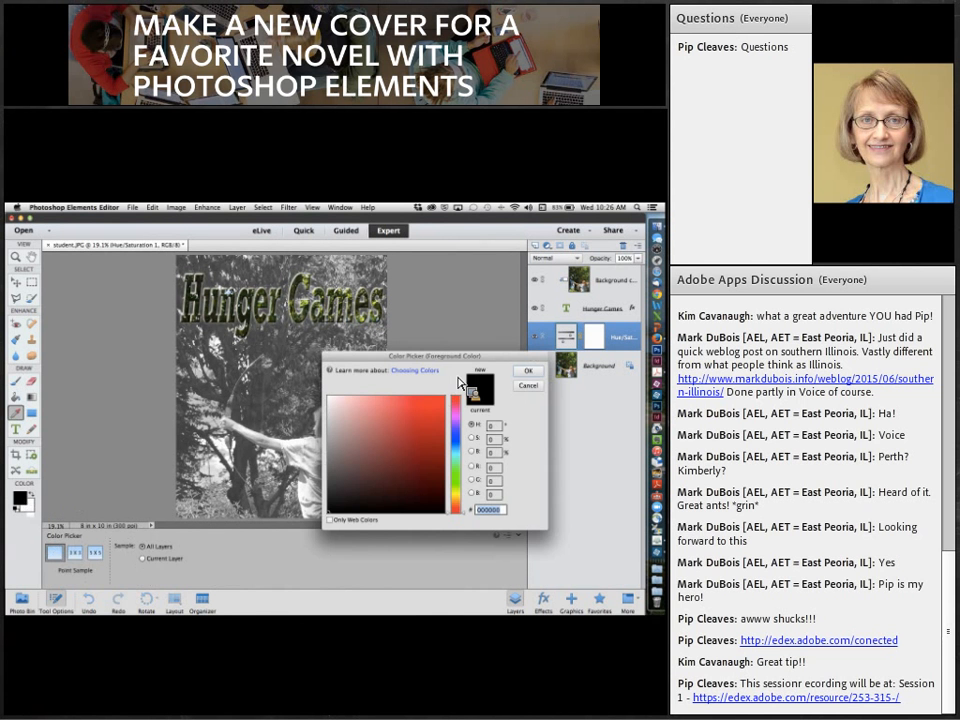
pyautogui.press('Escape')
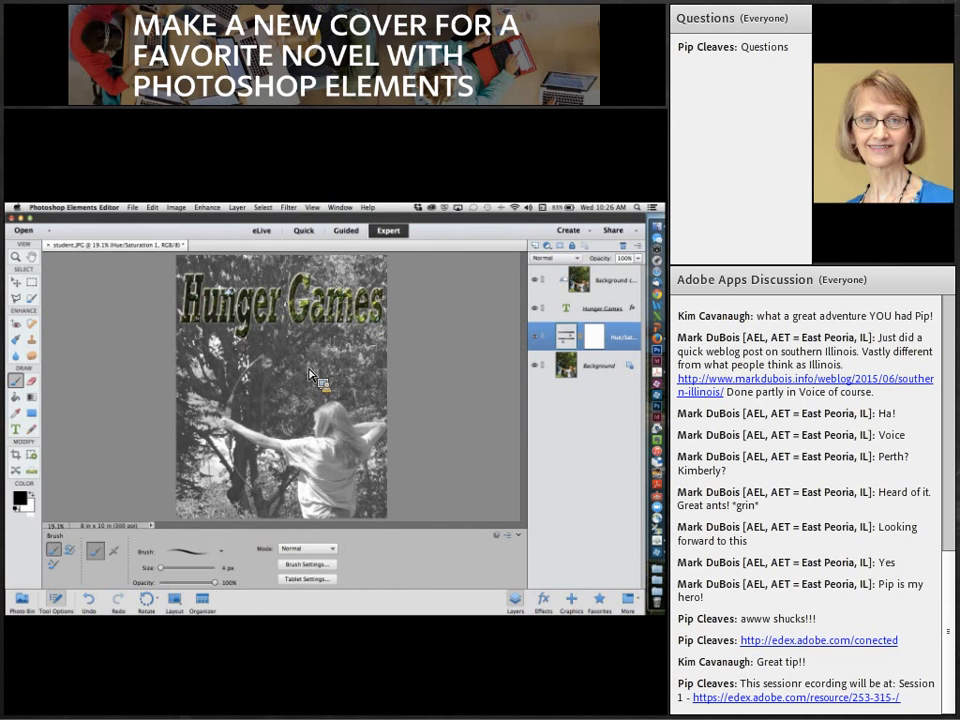
pyautogui.press('super+plus')
pyautogui.press('super+plus')
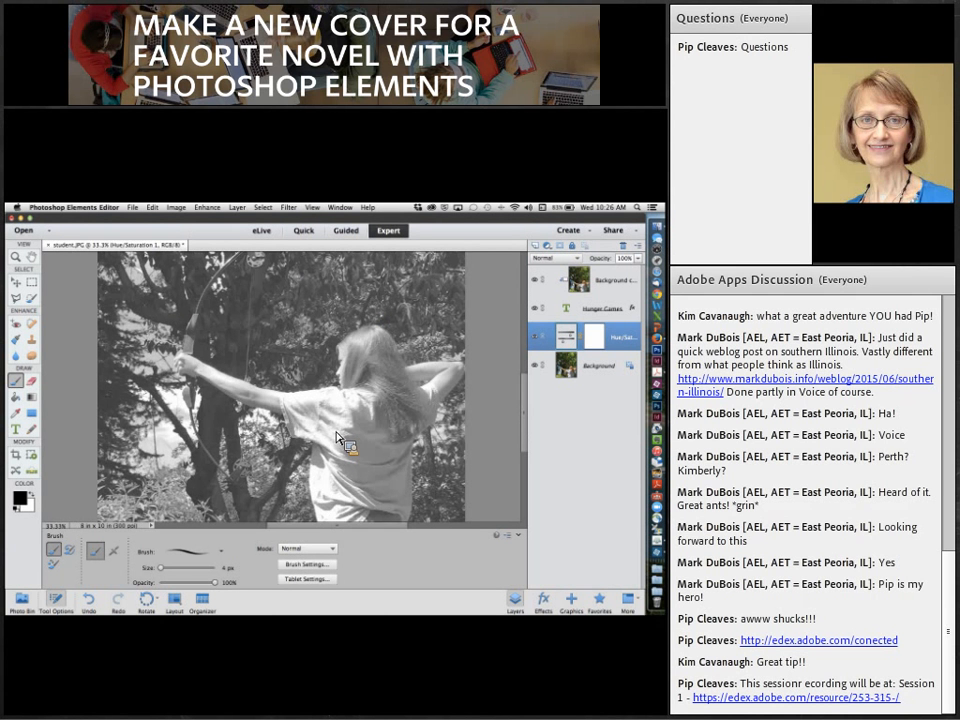
pyautogui.scroll(-2, 362, 340)
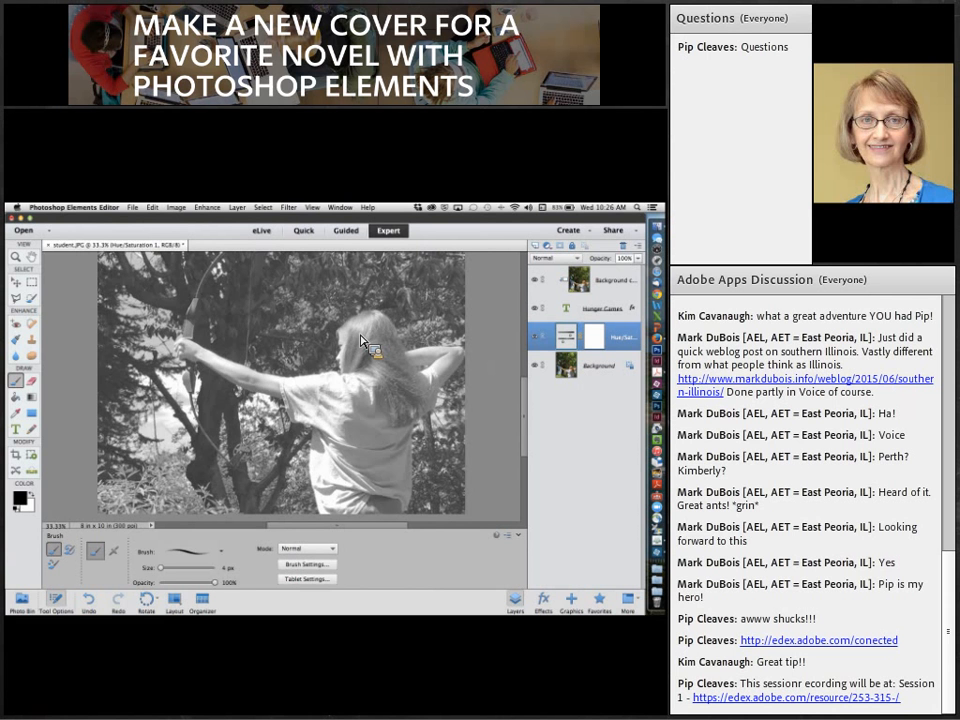
pyautogui.press(']')
pyautogui.press(']')
pyautogui.press(']')
pyautogui.press(']')
pyautogui.press(']')
pyautogui.press(']')
pyautogui.press(']')
pyautogui.press(']')
pyautogui.press(']')
pyautogui.press(']')
pyautogui.press(']')
pyautogui.press(']')
pyautogui.press(']')
pyautogui.press(']')
pyautogui.press(']')
pyautogui.click(362, 341)
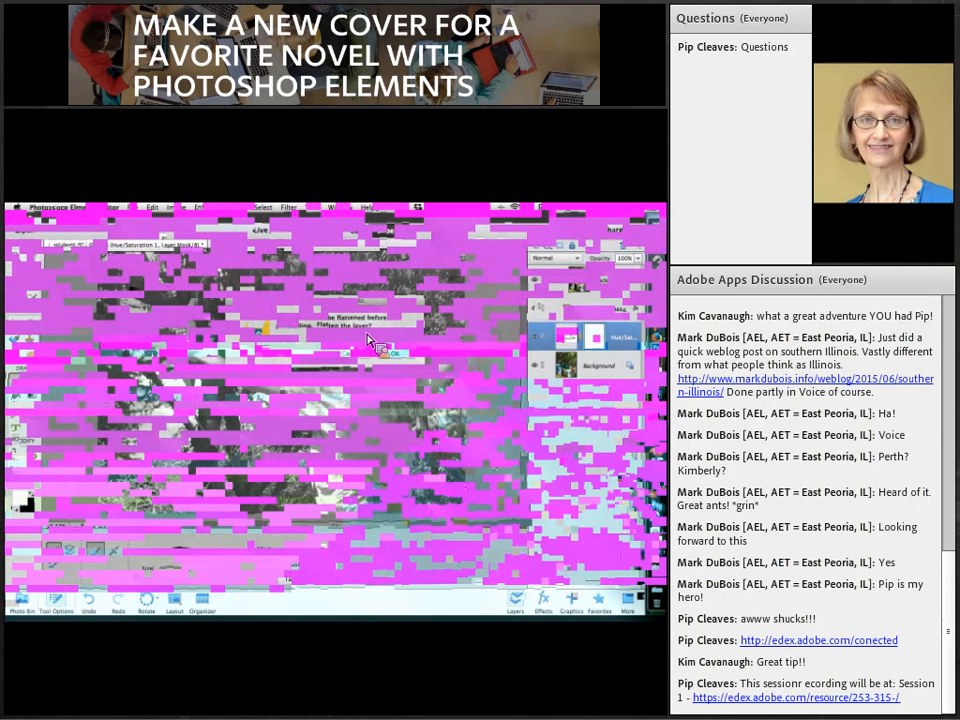
pyautogui.click(37, 496)
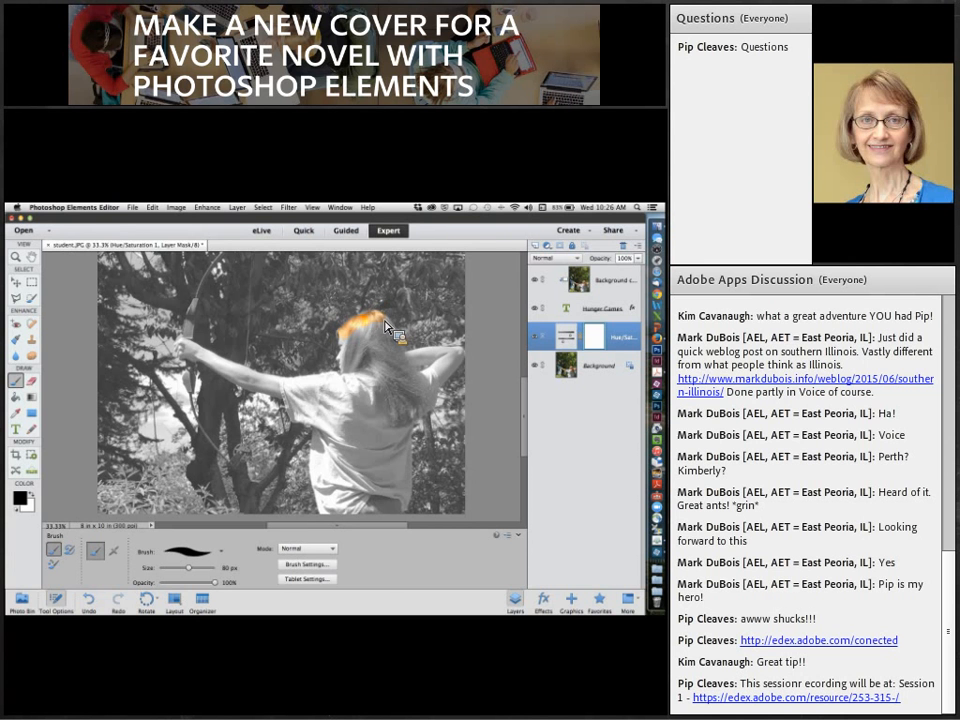
# - Paint black on the mask with a 60 px brush along the archer's hair, both arms and the shirt's lower edges
pyautogui.moveTo(388, 325); pyautogui.dragTo(405, 368)
pyautogui.moveTo(405, 368); pyautogui.dragTo(425, 360)
pyautogui.moveTo(425, 360); pyautogui.dragTo(455, 355)
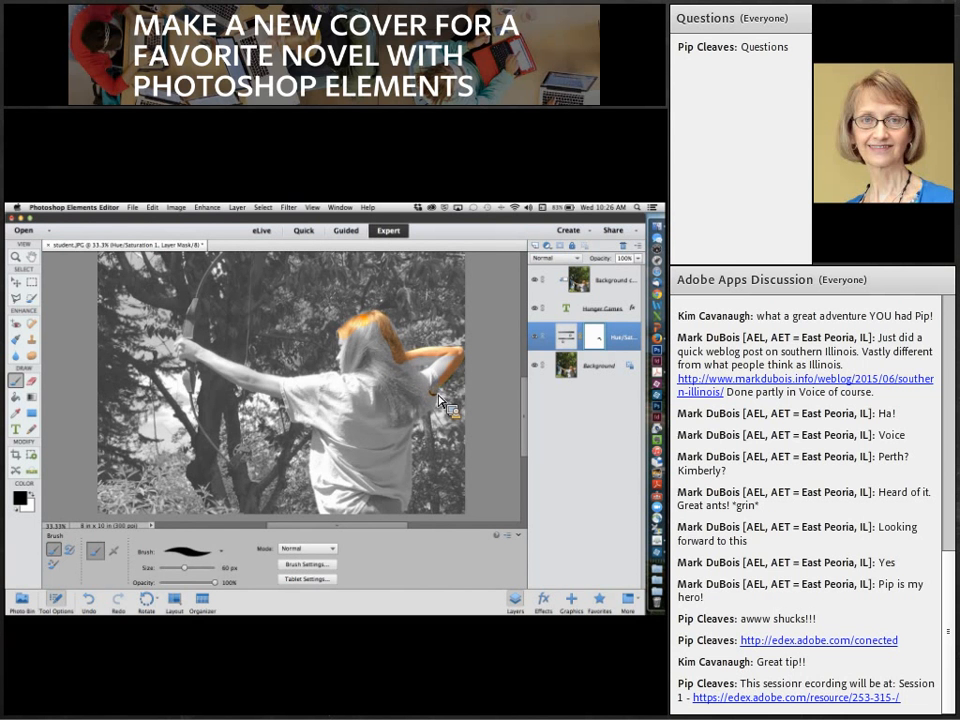
pyautogui.moveTo(440, 400); pyautogui.dragTo(407, 515)
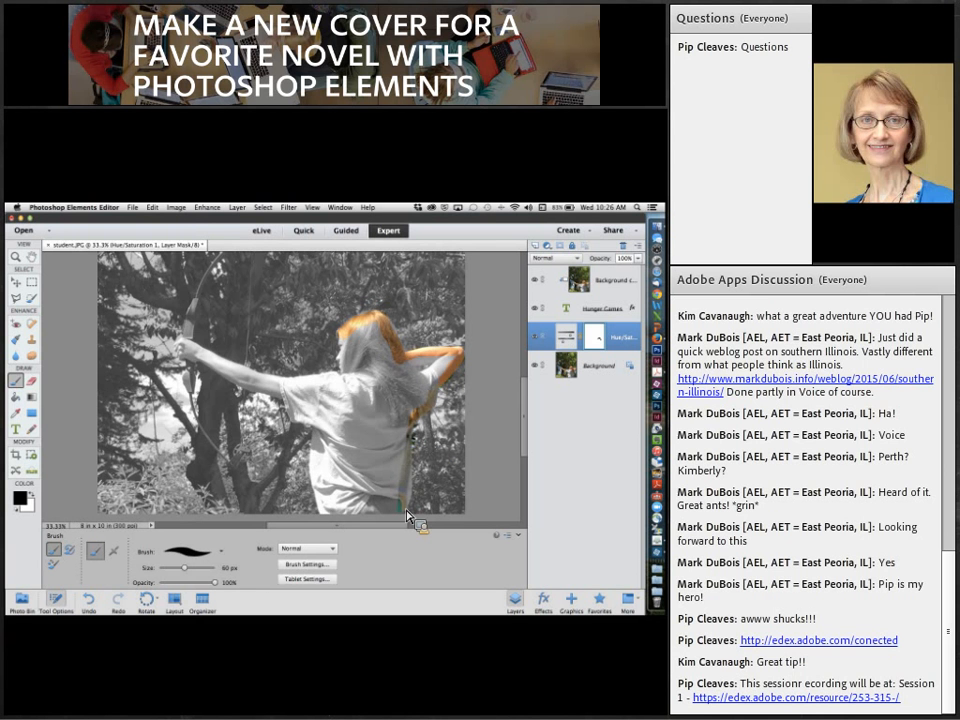
pyautogui.moveTo(407, 515); pyautogui.dragTo(331, 514)
pyautogui.moveTo(299, 421); pyautogui.dragTo(226, 374)
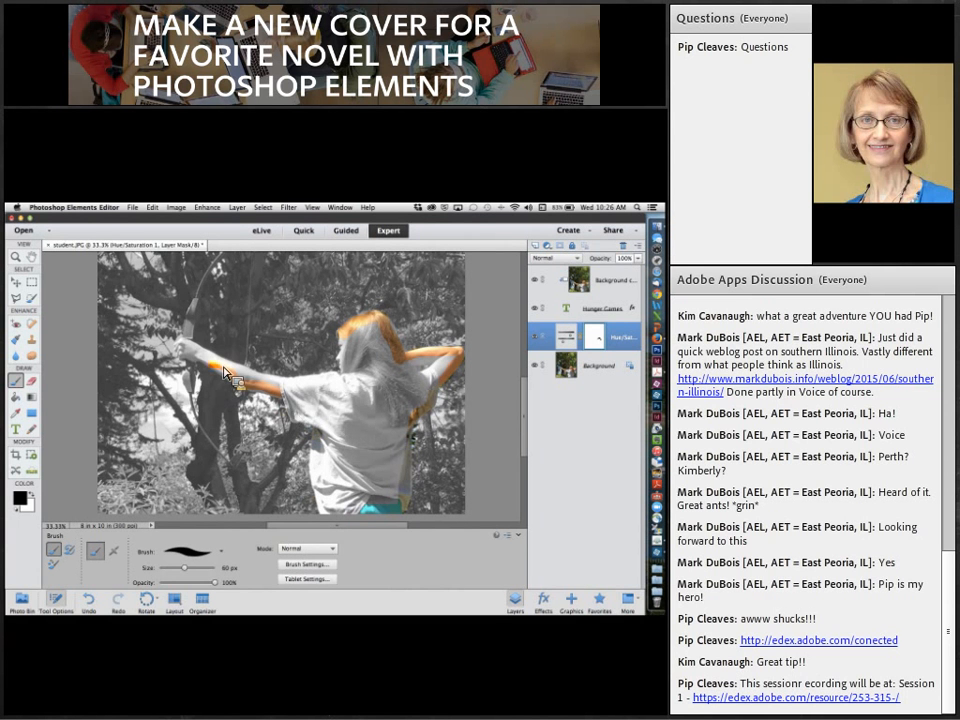
pyautogui.moveTo(226, 374)
pyautogui.mouseDown()
pyautogui.moveTo(190, 348)
pyautogui.moveTo(221, 370)
pyautogui.mouseUp()
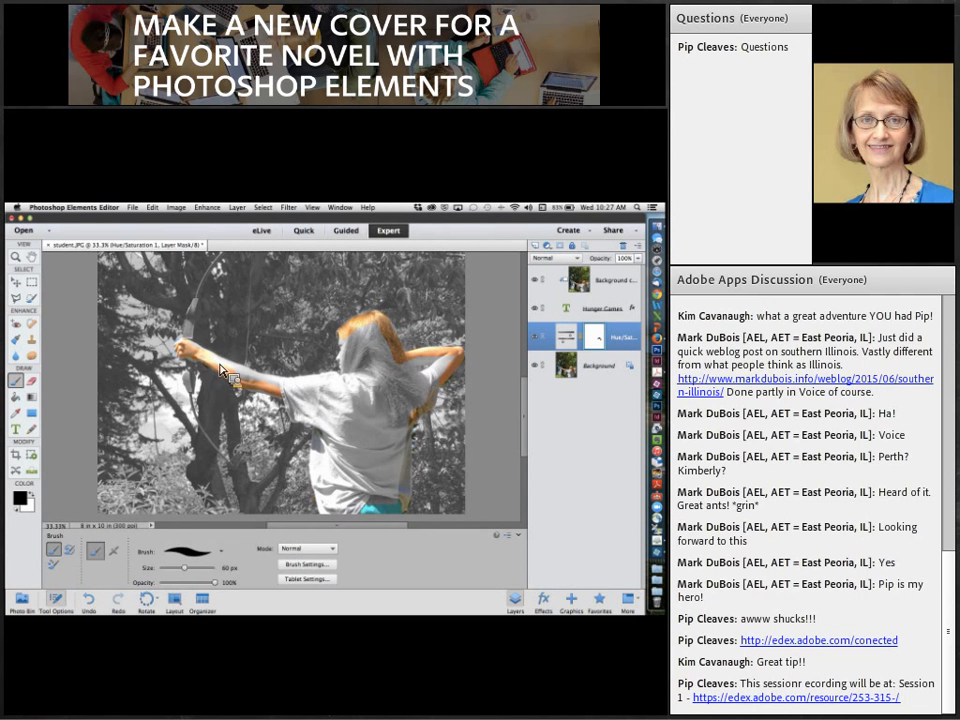
pyautogui.moveTo(222, 369); pyautogui.dragTo(300, 389)
pyautogui.moveTo(347, 376)
pyautogui.mouseDown()
pyautogui.moveTo(350, 347)
pyautogui.moveTo(379, 400)
pyautogui.mouseUp()
# - Paint the rest of the archer's hair and shirt on the mask in black, using 100 px and 80 px brushes
pyautogui.press(']')
pyautogui.press(']')
pyautogui.press(']')
pyautogui.press(']')
pyautogui.press('super+z')
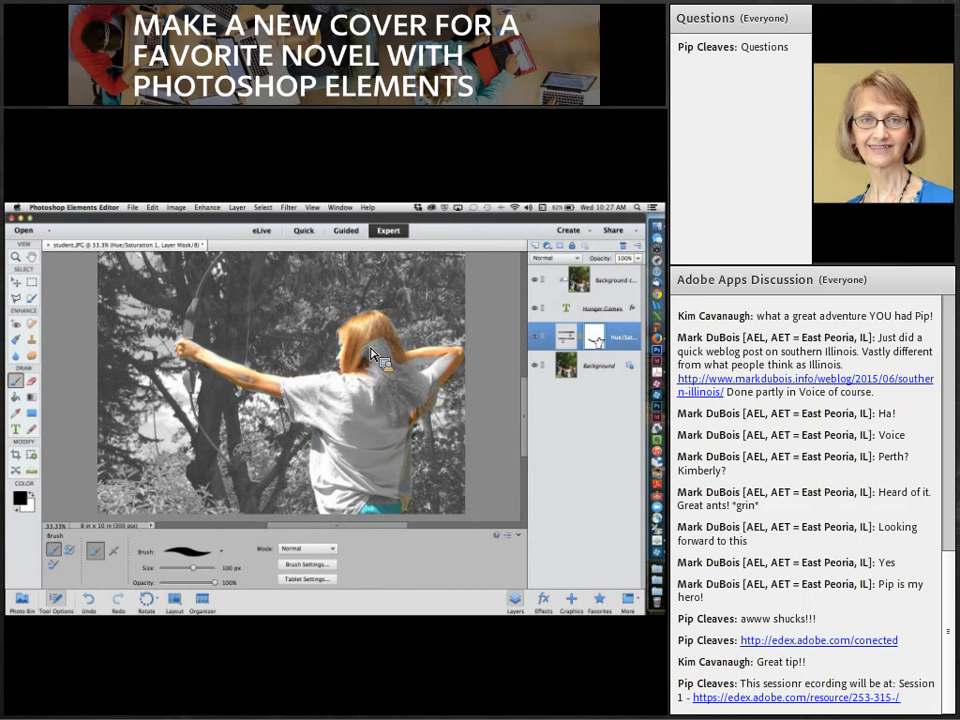
pyautogui.moveTo(372, 352); pyautogui.dragTo(418, 372)
pyautogui.moveTo(395, 407); pyautogui.dragTo(395, 476)
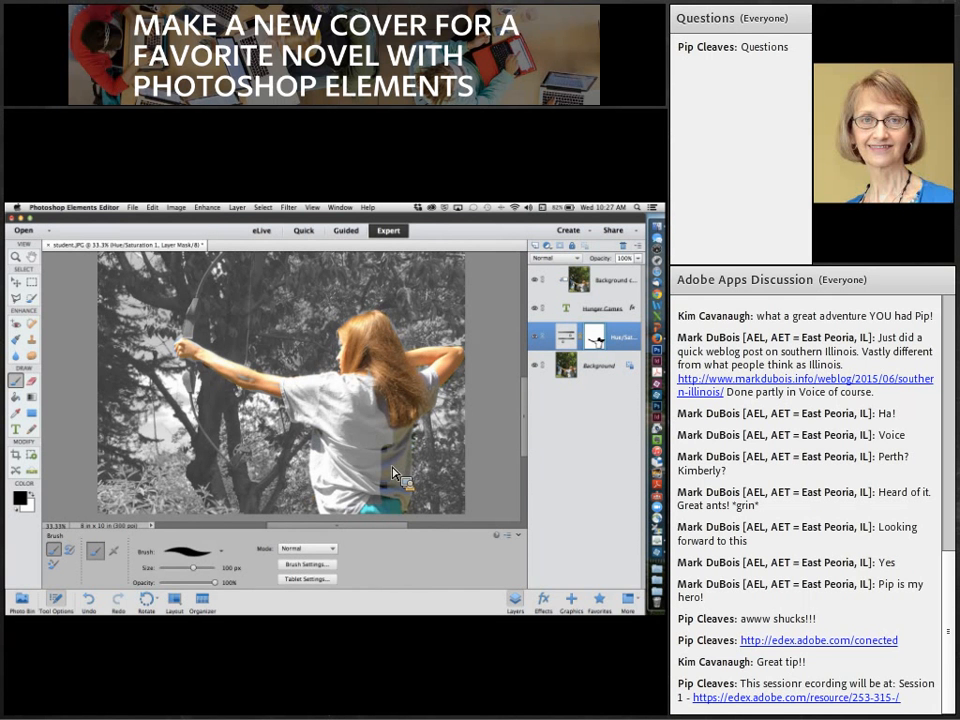
pyautogui.moveTo(393, 472); pyautogui.dragTo(362, 461)
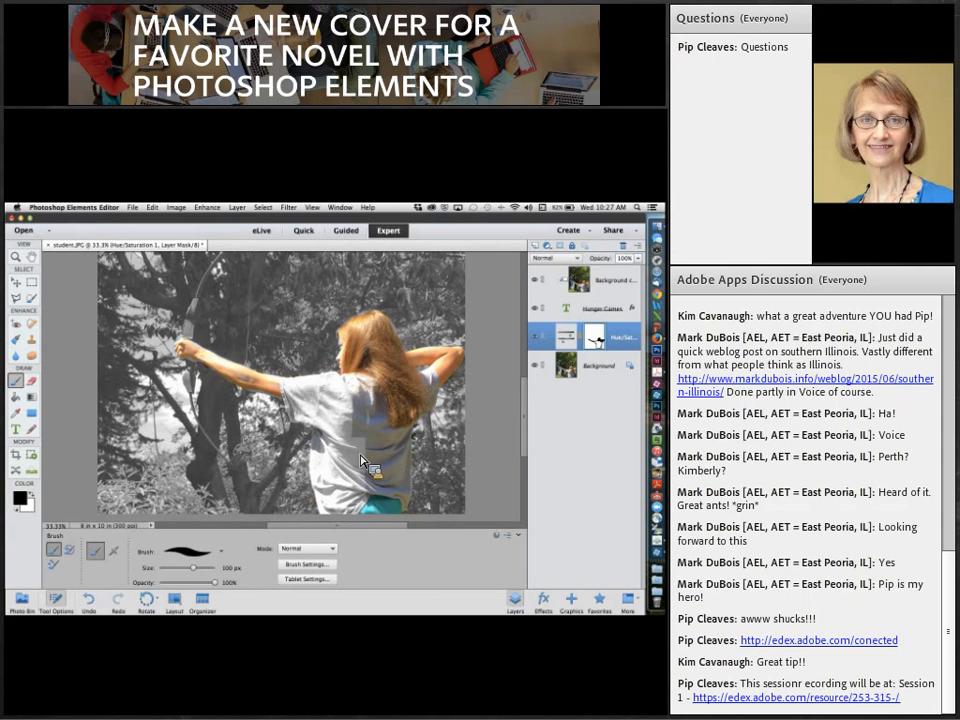
pyautogui.moveTo(362, 461); pyautogui.dragTo(352, 515)
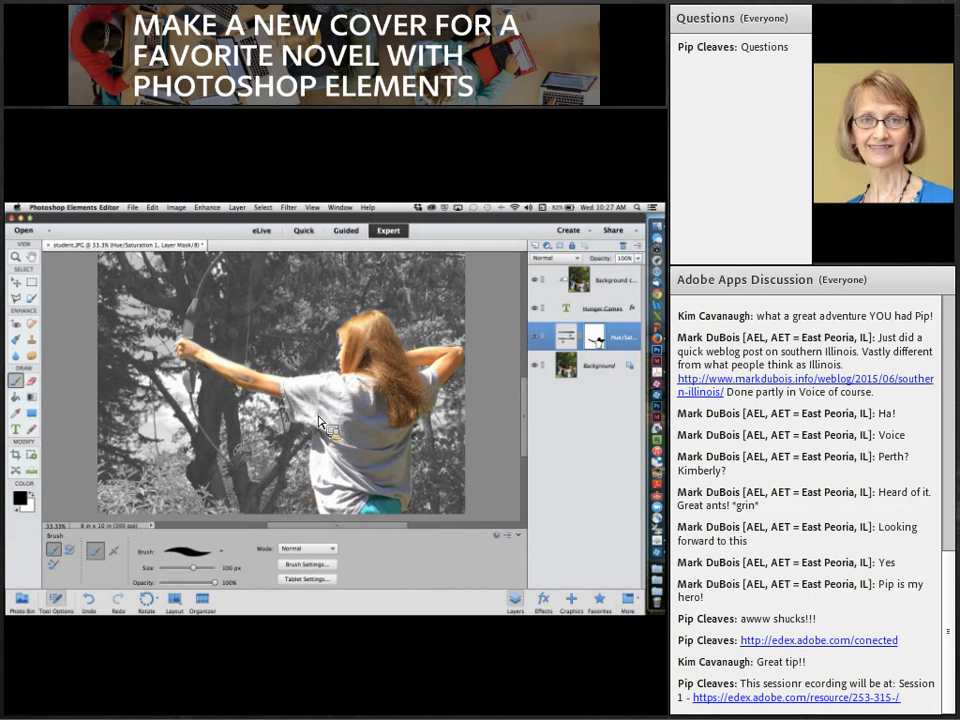
pyautogui.press('[')
pyautogui.press('[')
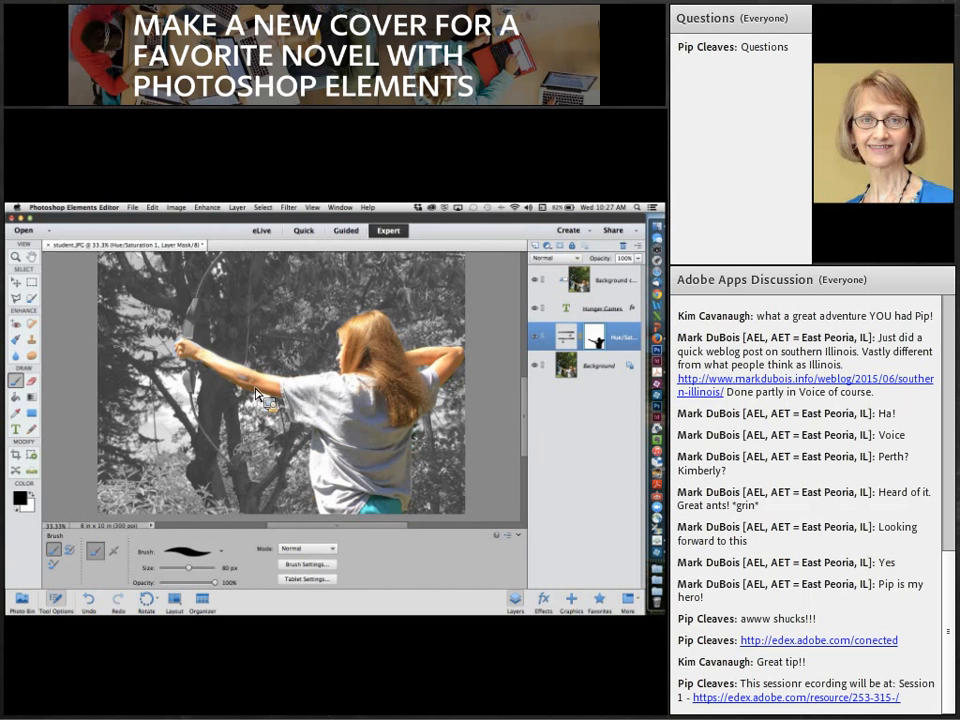
# - Paint the bow on the mask in black with a 25 px brush, and switch the foreground color to white
pyautogui.scroll(5, 280, 395)
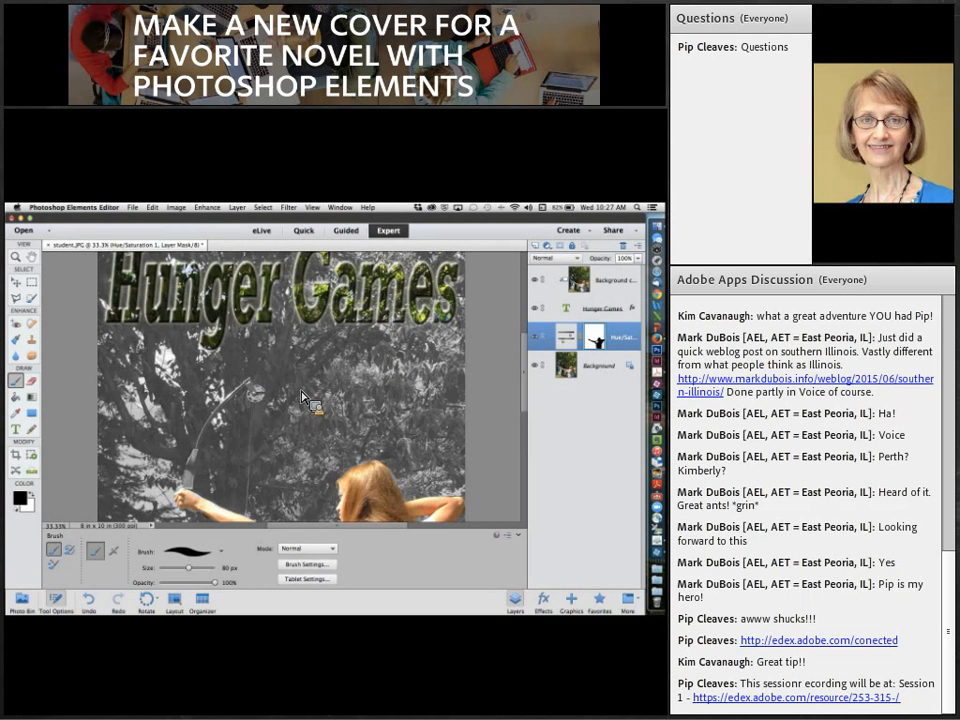
pyautogui.scroll(-5, 260, 380)
pyautogui.press('[')
pyautogui.press('[')
pyautogui.press('[')
pyautogui.press('[')
pyautogui.press('[')
pyautogui.press('[')
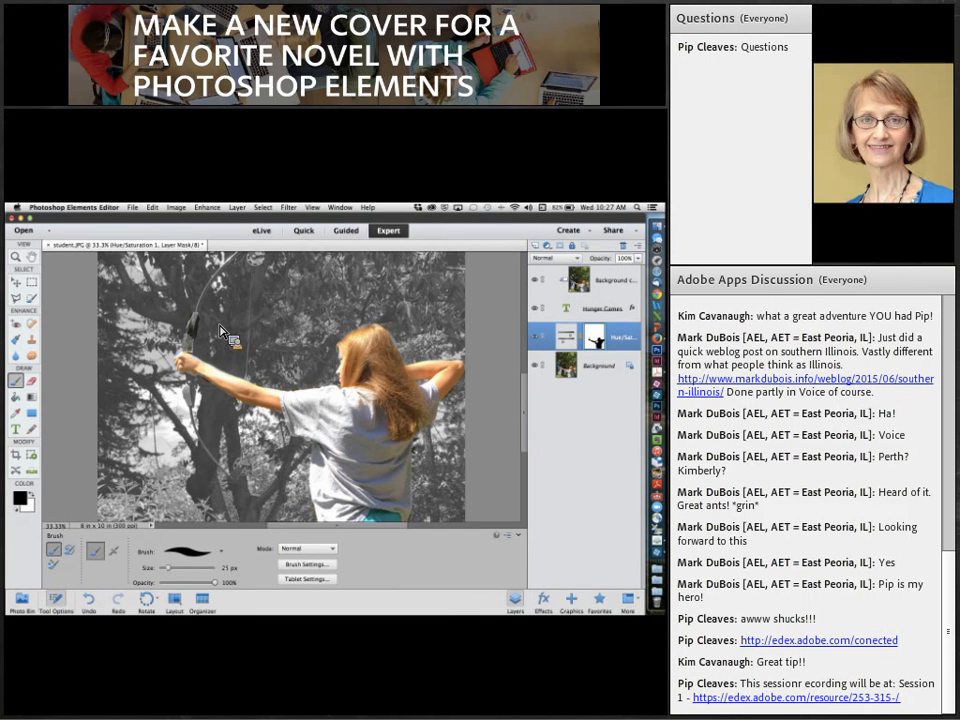
pyautogui.scroll(3, 219, 325)
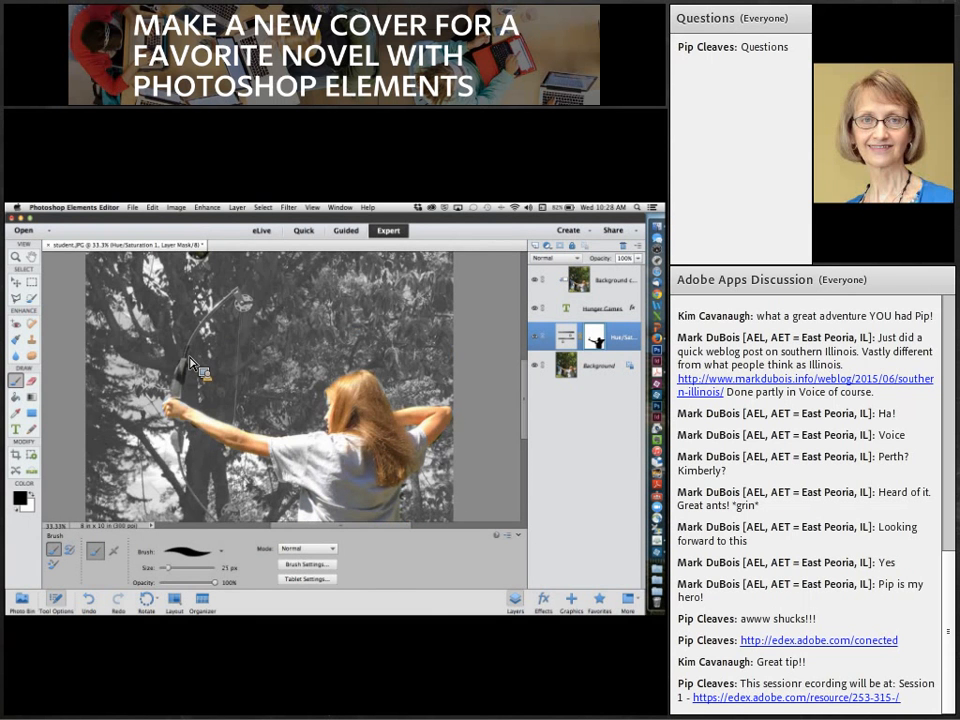
pyautogui.moveTo(191, 360); pyautogui.dragTo(247, 306)
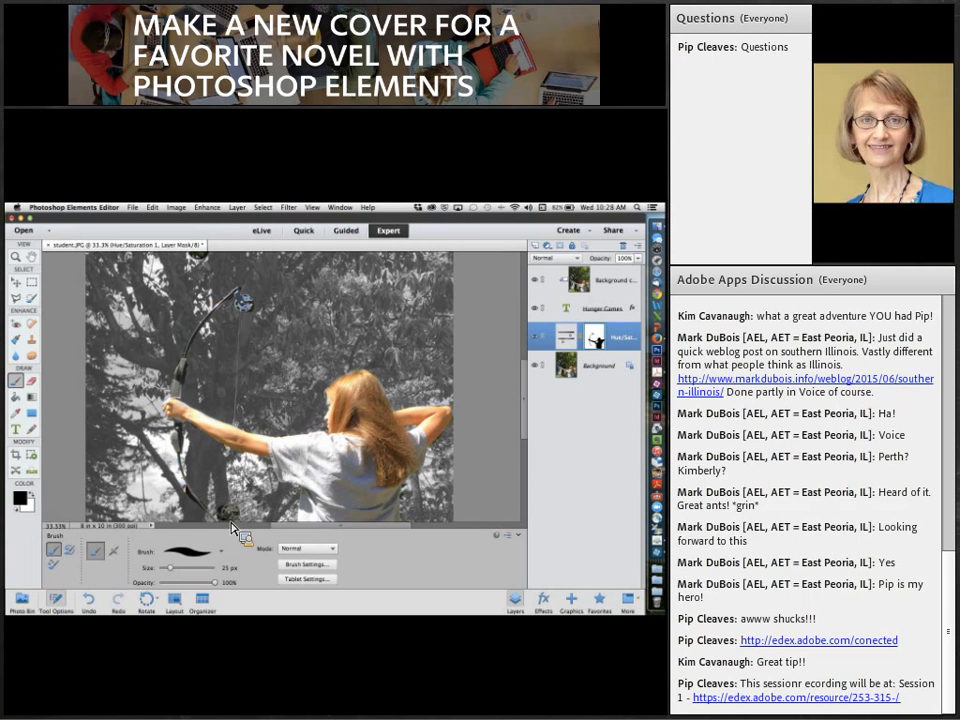
pyautogui.click(32, 494)
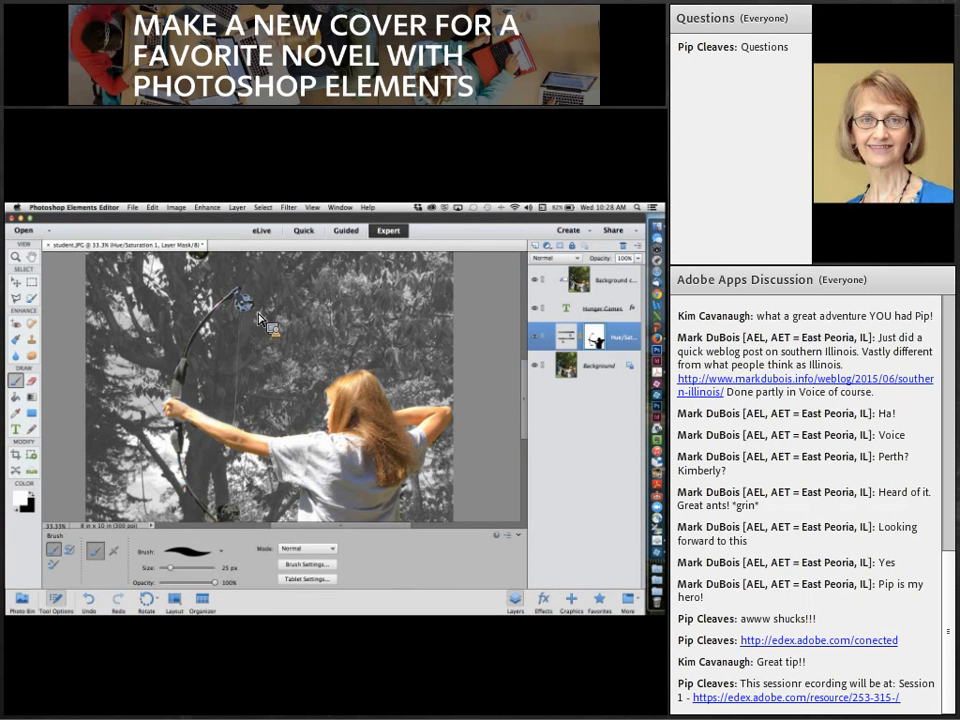
pyautogui.press('super+0')
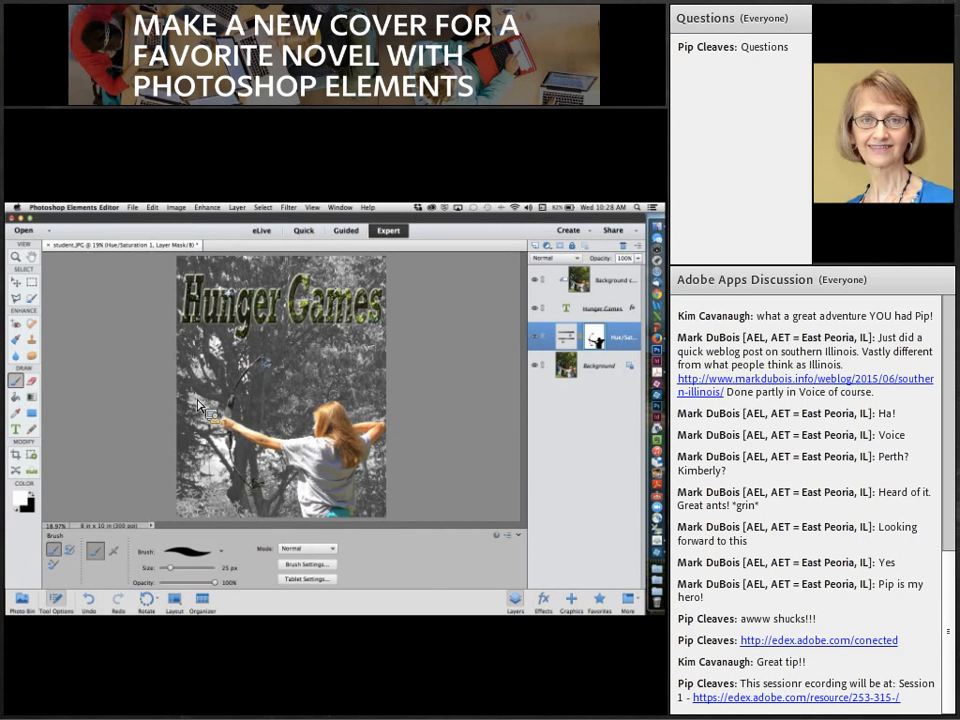
pyautogui.press('t')
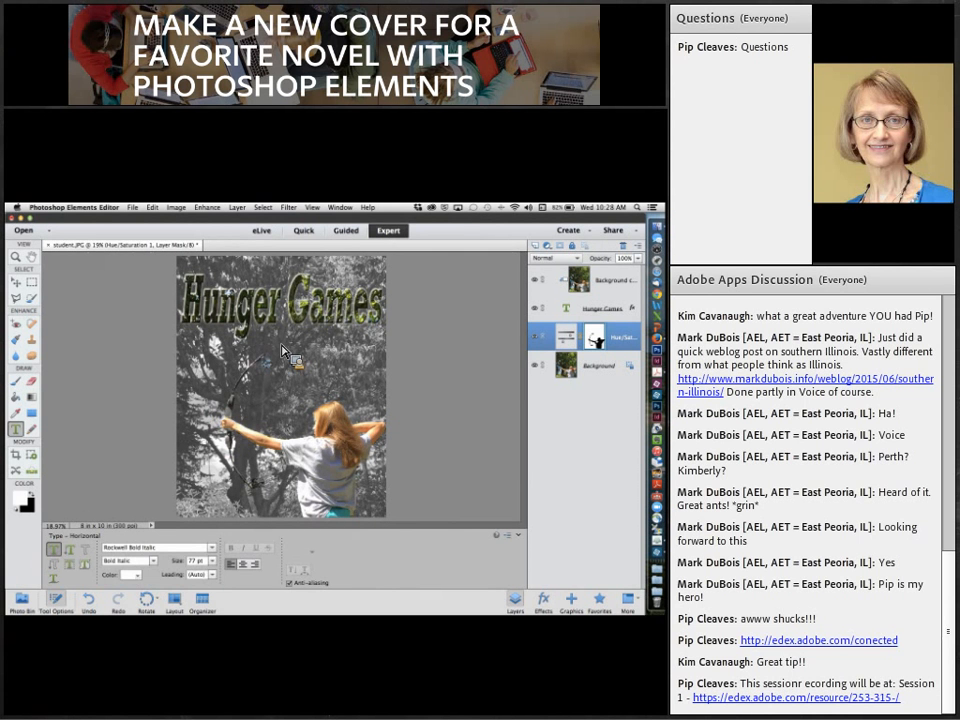
pyautogui.click(211, 561)
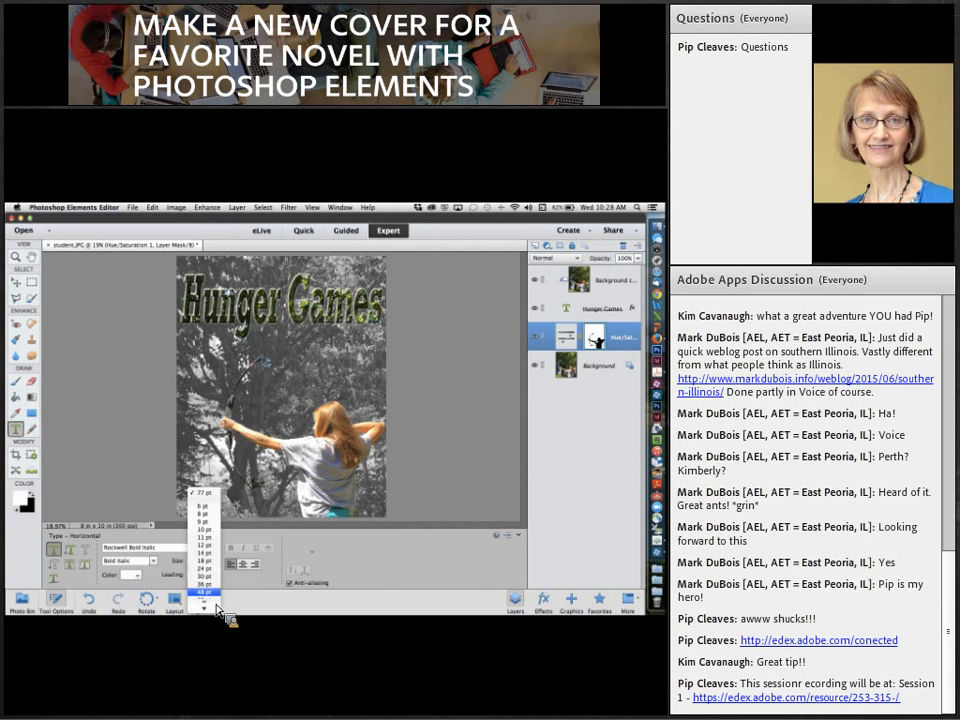
pyautogui.click(266, 348)
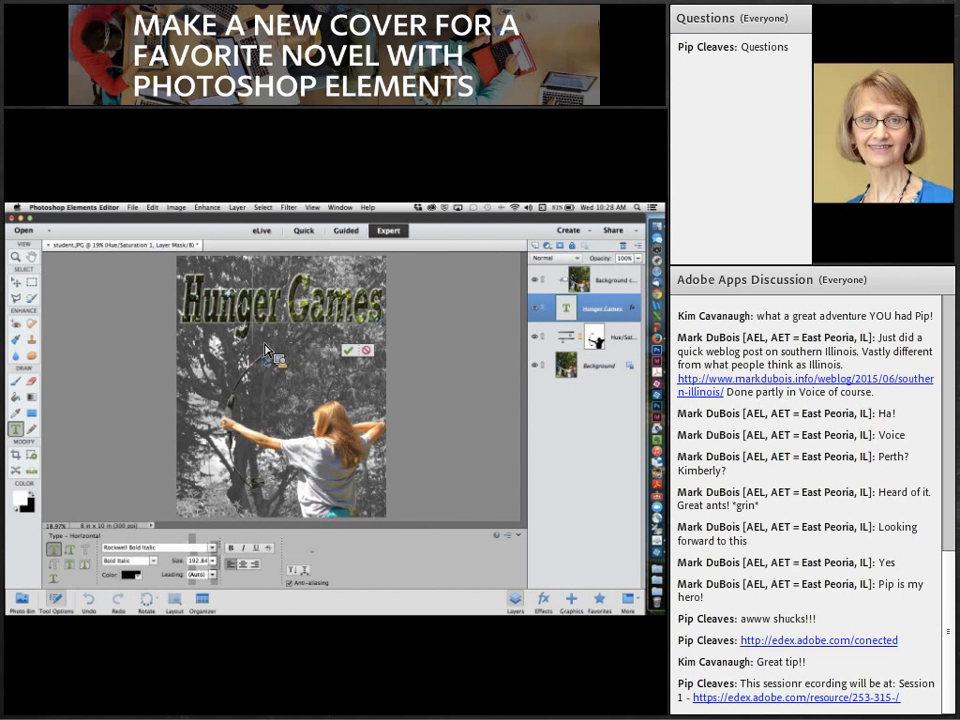
pyautogui.press('super+Return')
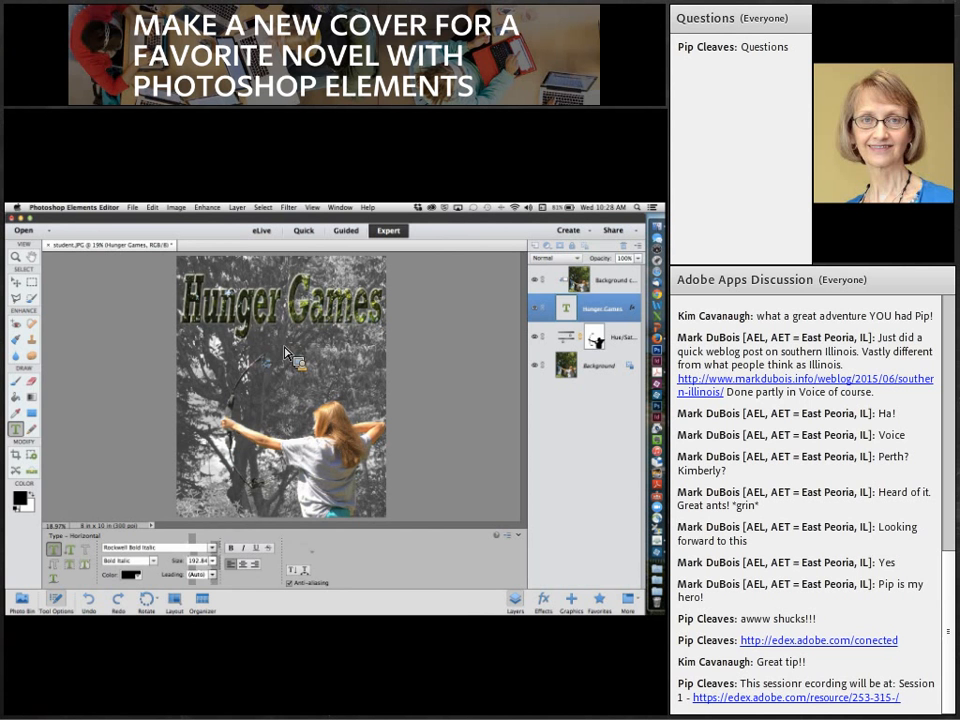
pyautogui.click(287, 355)
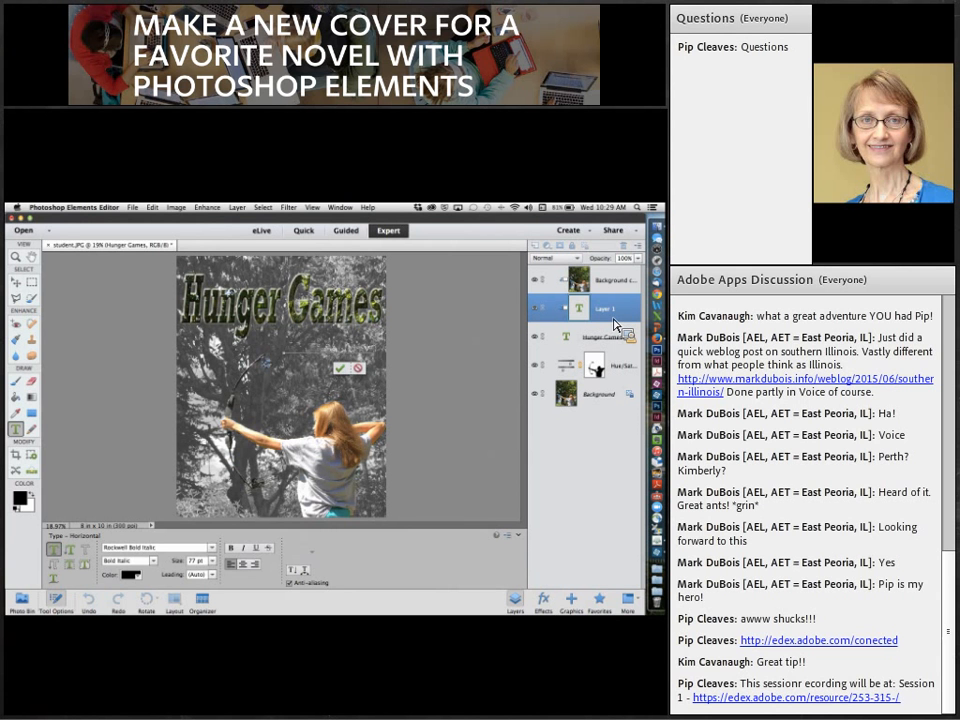
pyautogui.moveTo(613, 319); pyautogui.dragTo(607, 309)
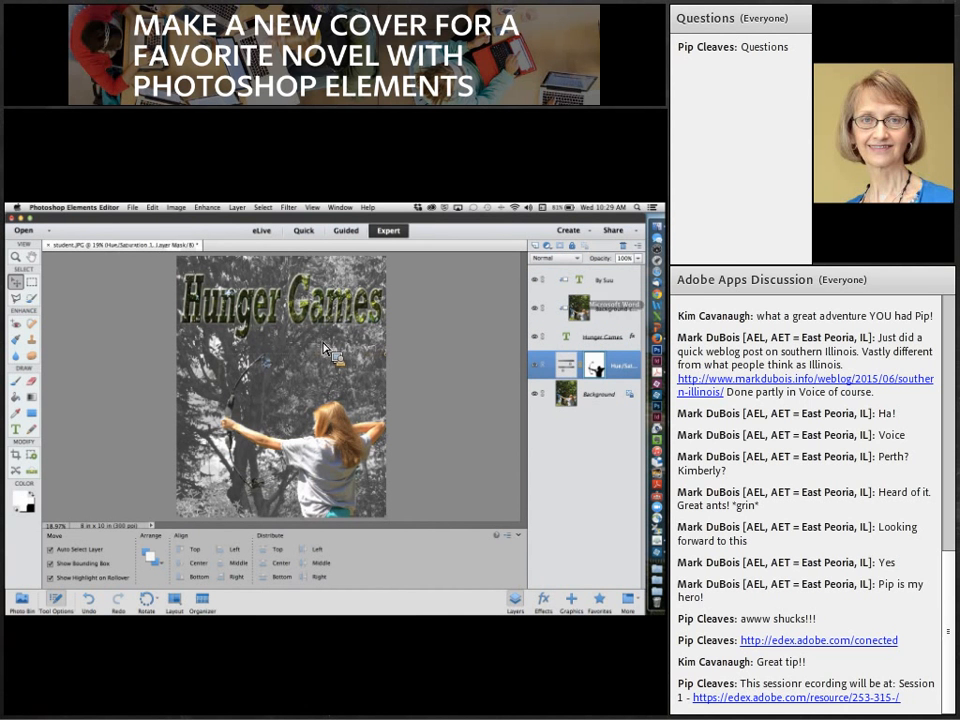
pyautogui.click(329, 347)
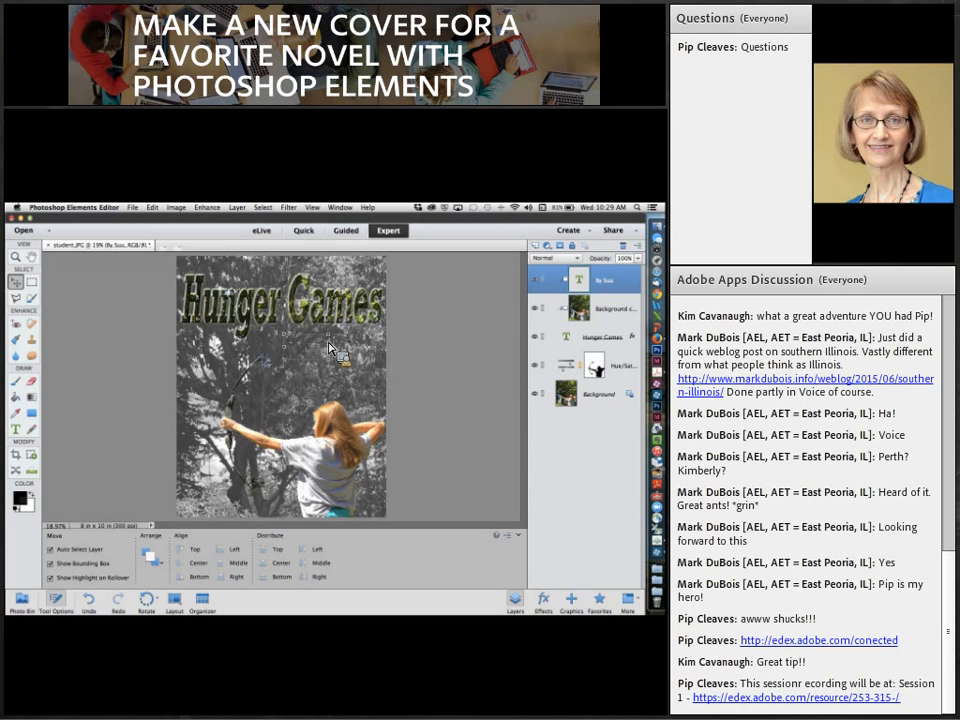
pyautogui.press('Delete')
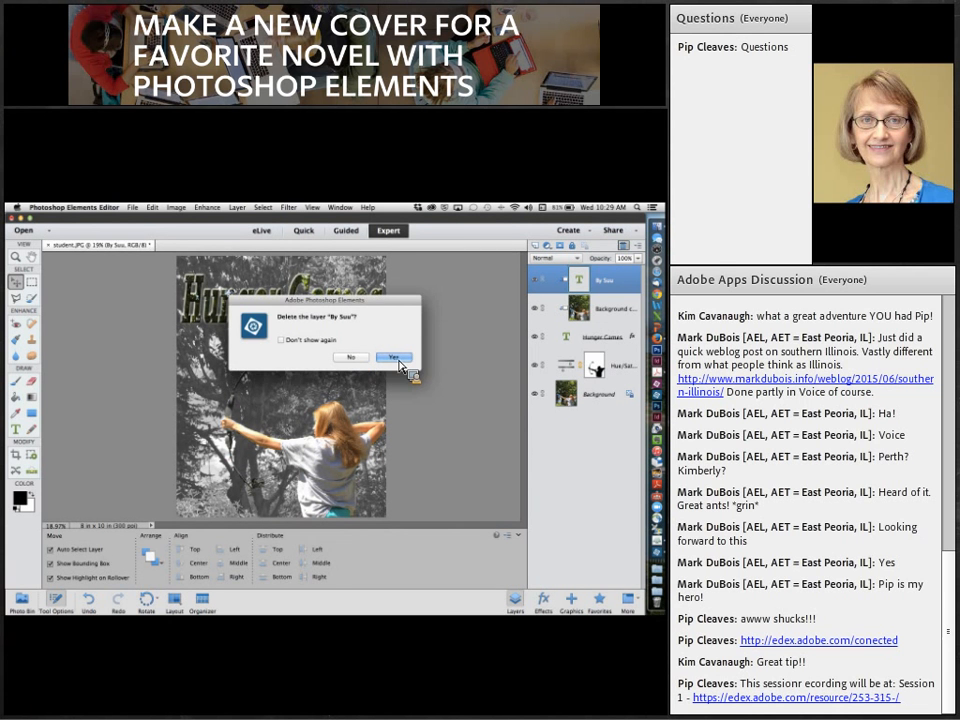
pyautogui.click(396, 358)
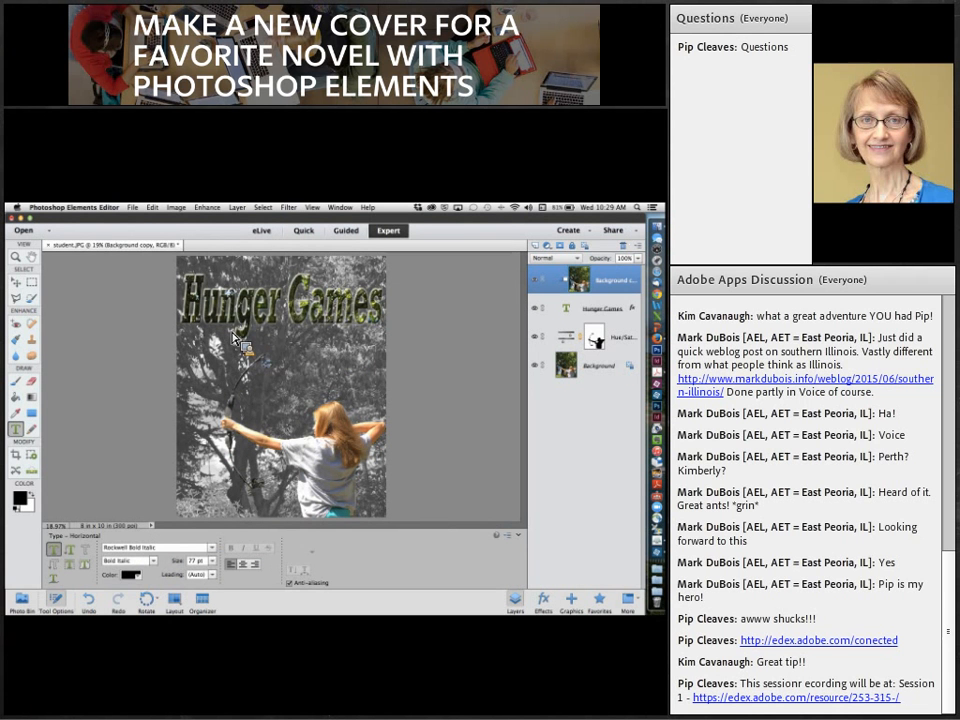
# - Add the author line "By Suzan" below the title in black 77 pt Rockwell Bold Italic, on a new text layer above Background copy
pyautogui.click(236, 340)
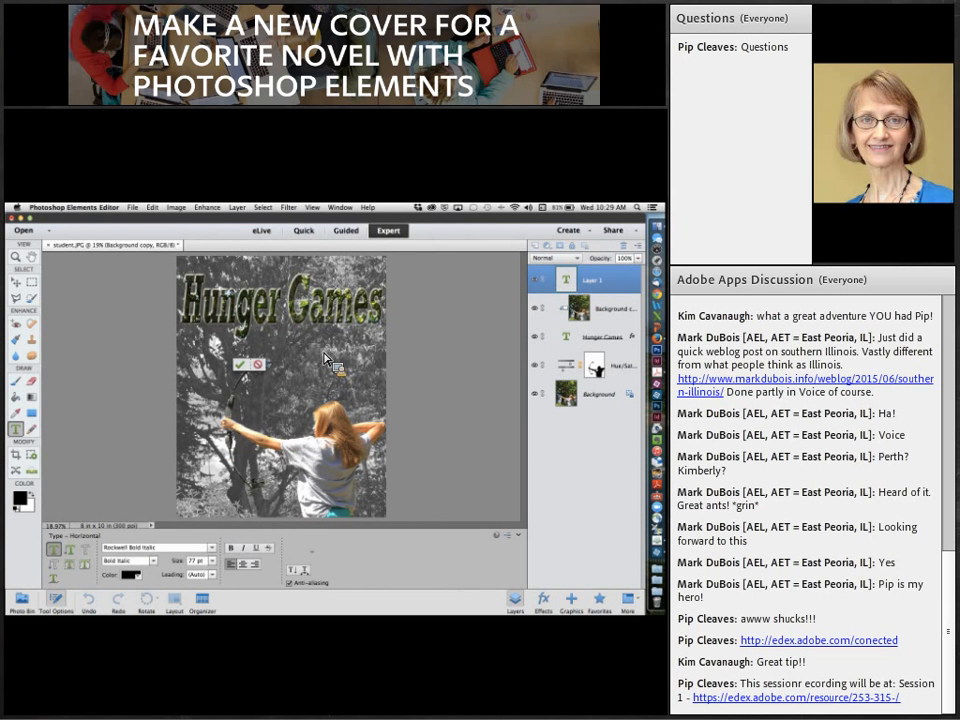
pyautogui.write('By Suzan')
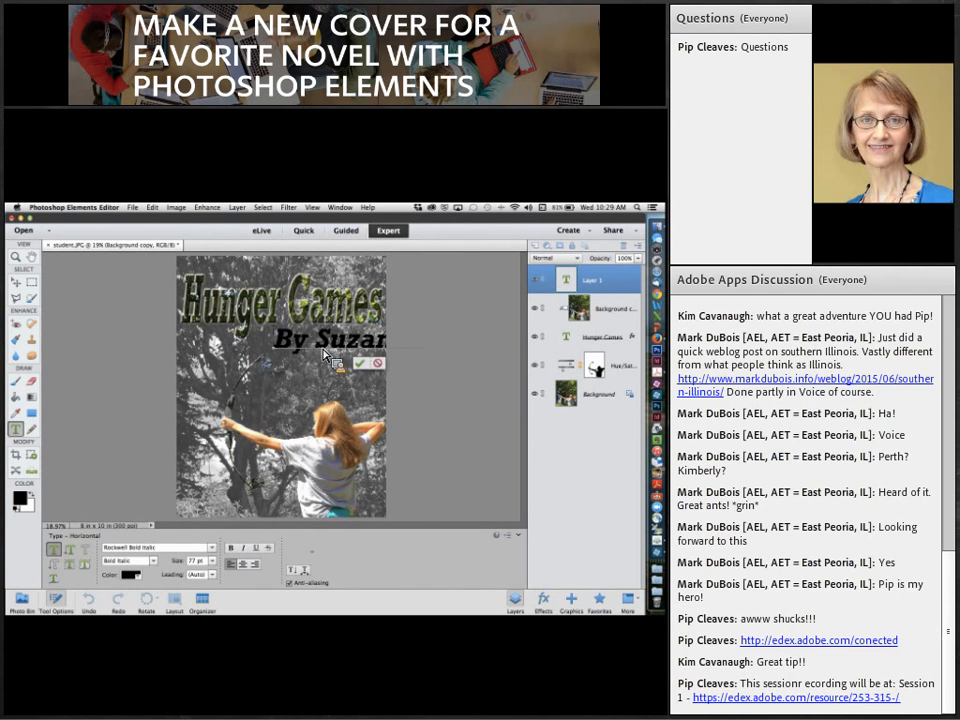